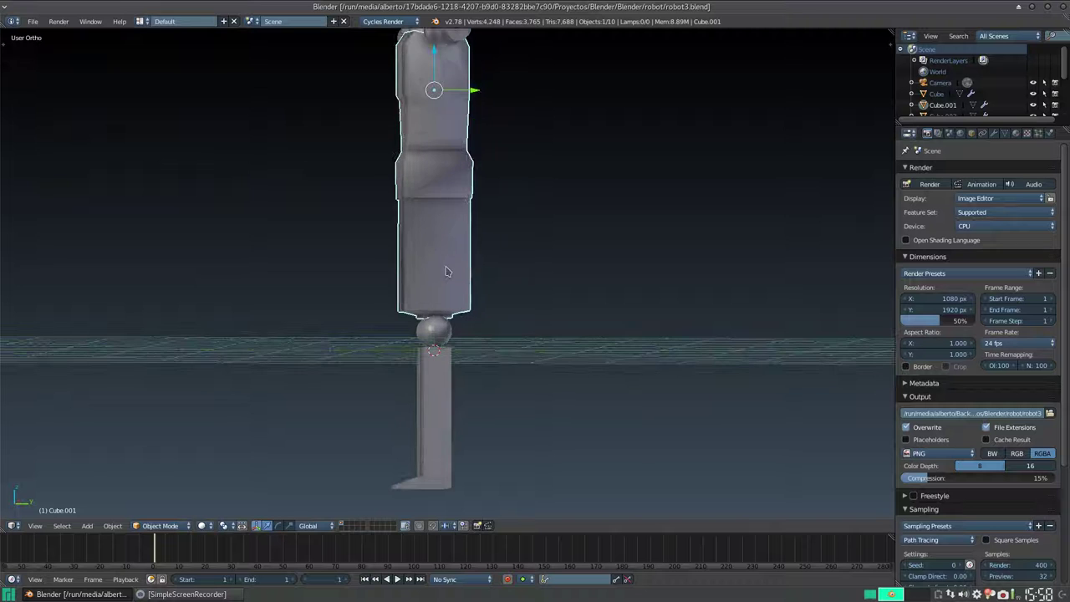
- Edit the robot's body mesh and grow the selection at the thigh's lower end by three levels
{"action": "key", "text": "Tab"}
{"action": "mouse_move", "coordinate": [434, 256]}
{"action": "middle_mouse_down"}
{"action": "mouse_move", "coordinate": [510, 277]}
{"action": "mouse_move", "coordinate": [460, 281]}
{"action": "mouse_move", "coordinate": [442, 245]}
{"action": "middle_mouse_up"}
{"action": "scroll", "coordinate": [447, 273], "scroll_direction": "down", "scroll_amount": 2}
{"action": "scroll", "coordinate": [447, 273], "scroll_direction": "up", "scroll_amount": 4}
{"action": "middle_click_drag", "start_coordinate": [401, 308], "coordinate": [468, 344]}
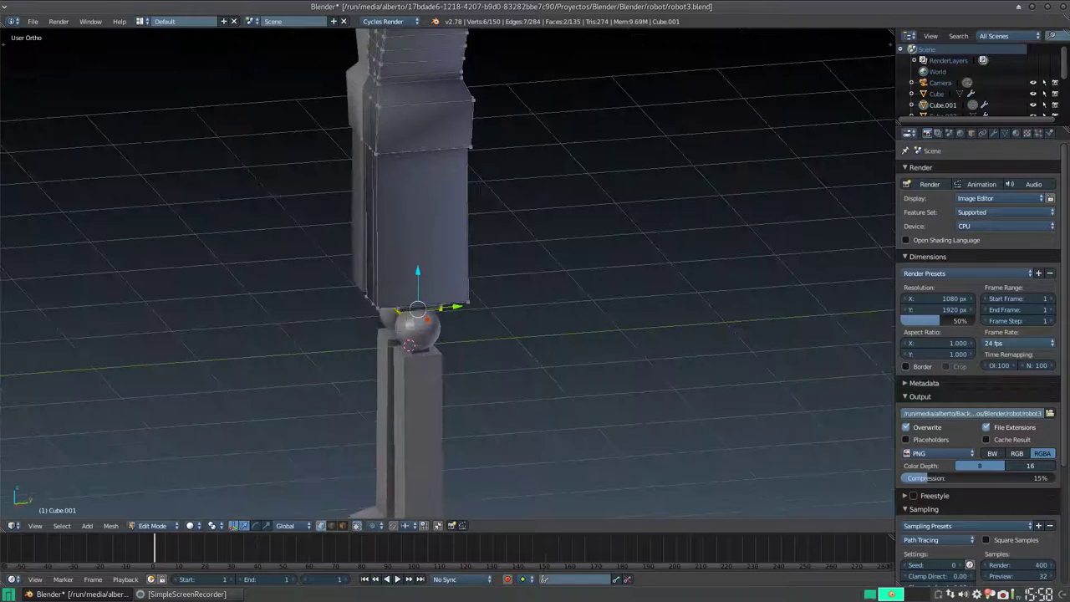
{"action": "key", "text": "ctrl+KP_Add"}
{"action": "key", "text": "ctrl+KP_Add"}
{"action": "key", "text": "ctrl+KP_Add"}
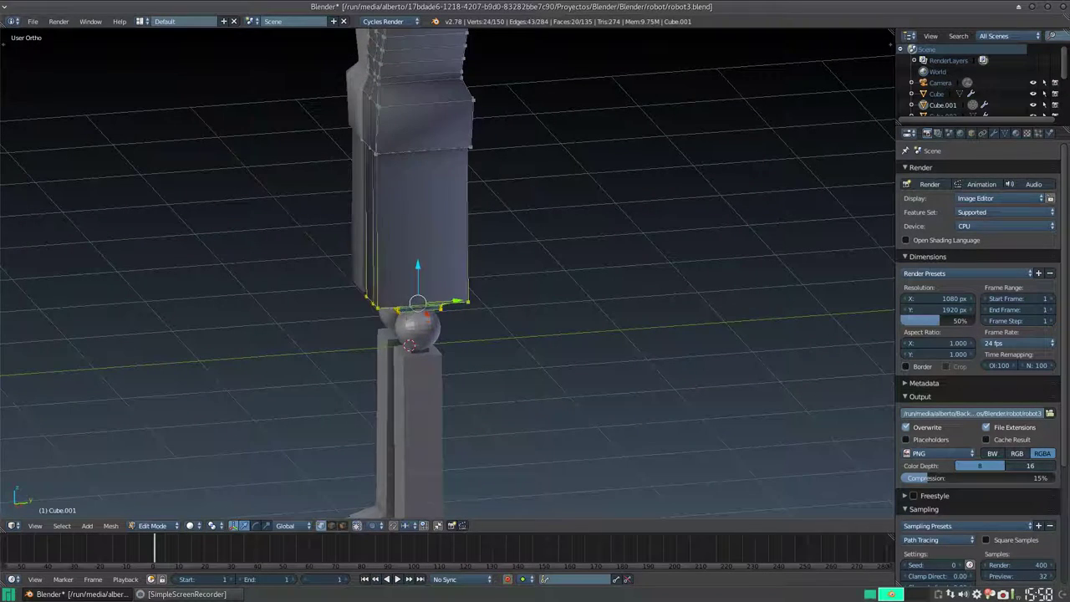
- Try to launch the key-mon keystroke display
{"action": "key", "text": "alt+F2"}
{"action": "type", "text": "key-mon"}
{"action": "key", "text": "Return"}
- Look through the 3D view's properties, including the Display, Motion Tracking, Mesh Display and Transform Orientations settings
{"action": "key", "text": "n"}
{"action": "scroll", "coordinate": [870, 352], "scroll_direction": "down", "scroll_amount": 1}
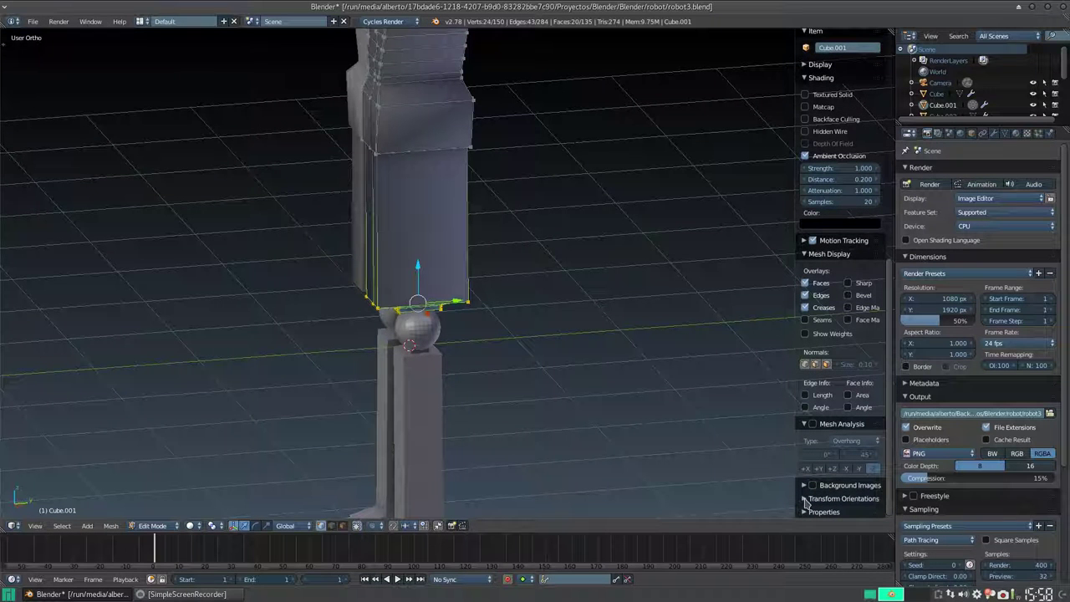
{"action": "scroll", "coordinate": [826, 361], "scroll_direction": "up", "scroll_amount": 7}
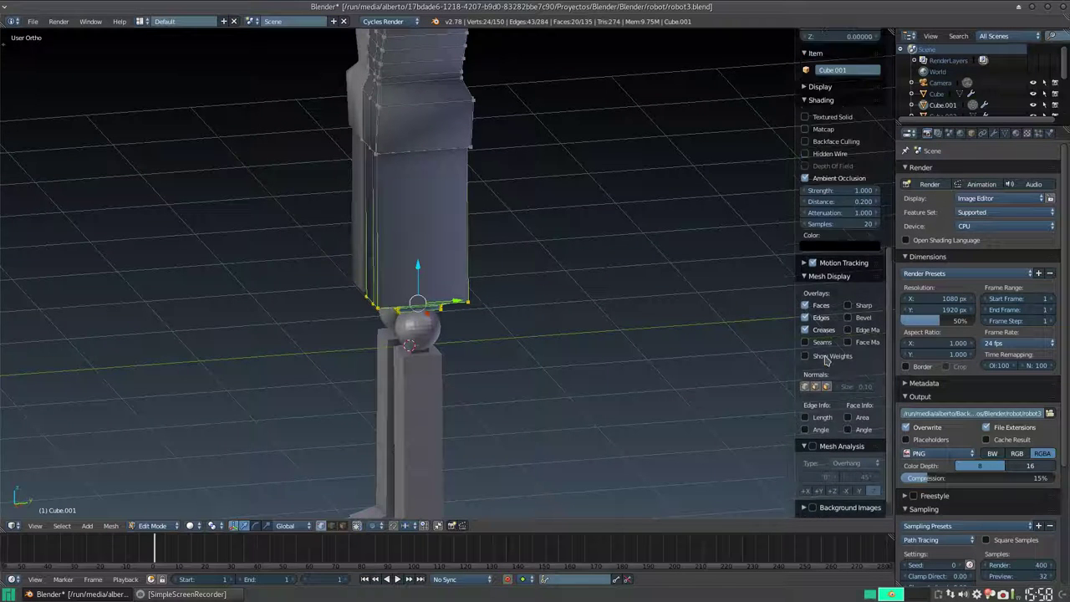
{"action": "scroll", "coordinate": [826, 359], "scroll_direction": "up", "scroll_amount": 8}
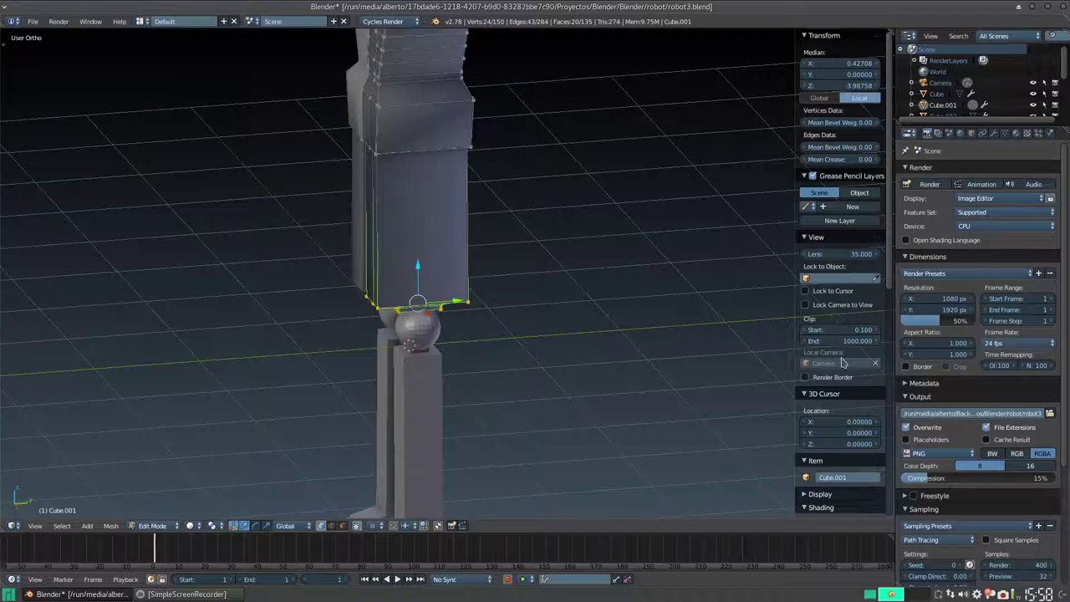
{"action": "scroll", "coordinate": [843, 362], "scroll_direction": "down", "scroll_amount": 3}
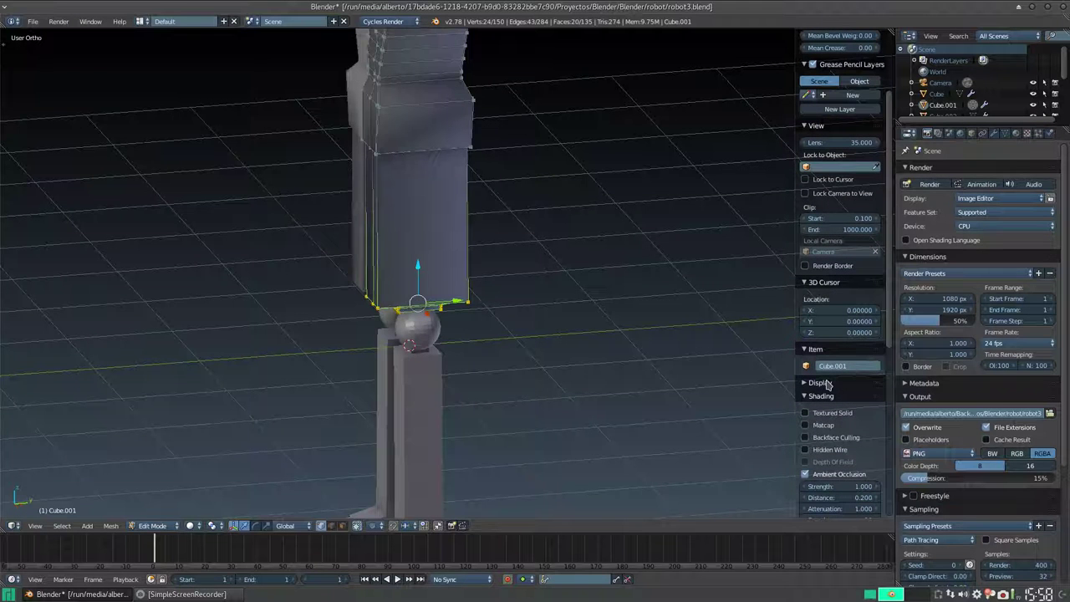
{"action": "left_click", "coordinate": [821, 383]}
{"action": "scroll", "coordinate": [825, 383], "scroll_direction": "down", "scroll_amount": 2}
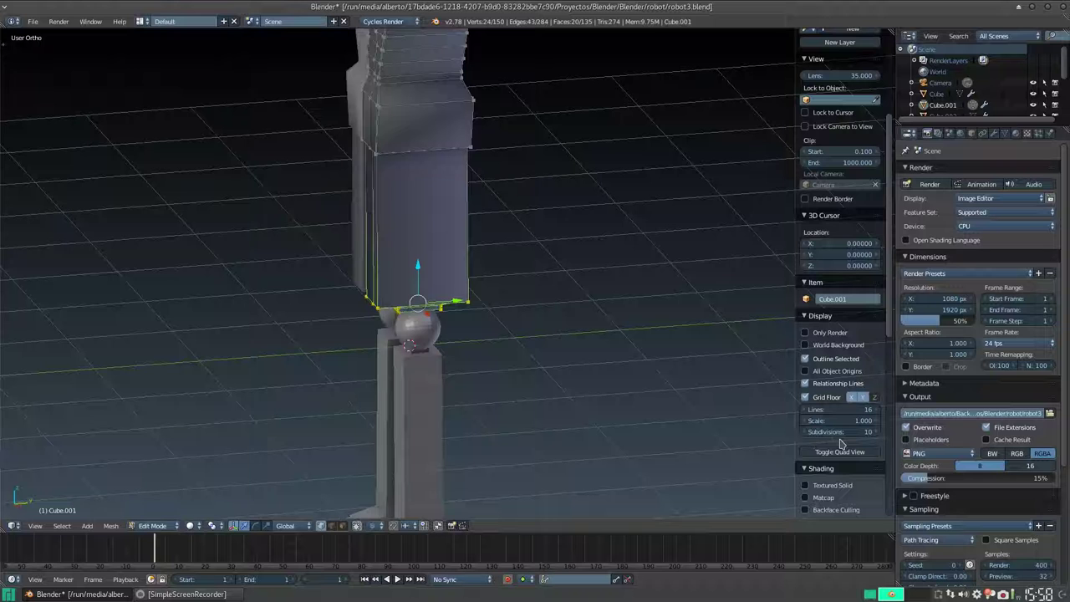
{"action": "left_click", "coordinate": [824, 316]}
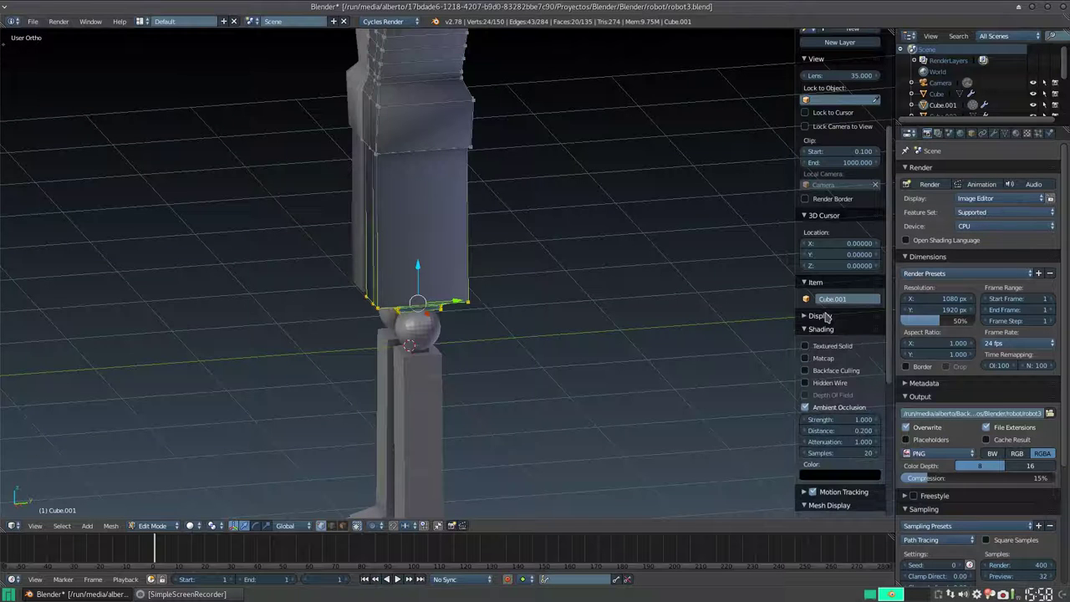
{"action": "scroll", "coordinate": [828, 358], "scroll_direction": "down", "scroll_amount": 1}
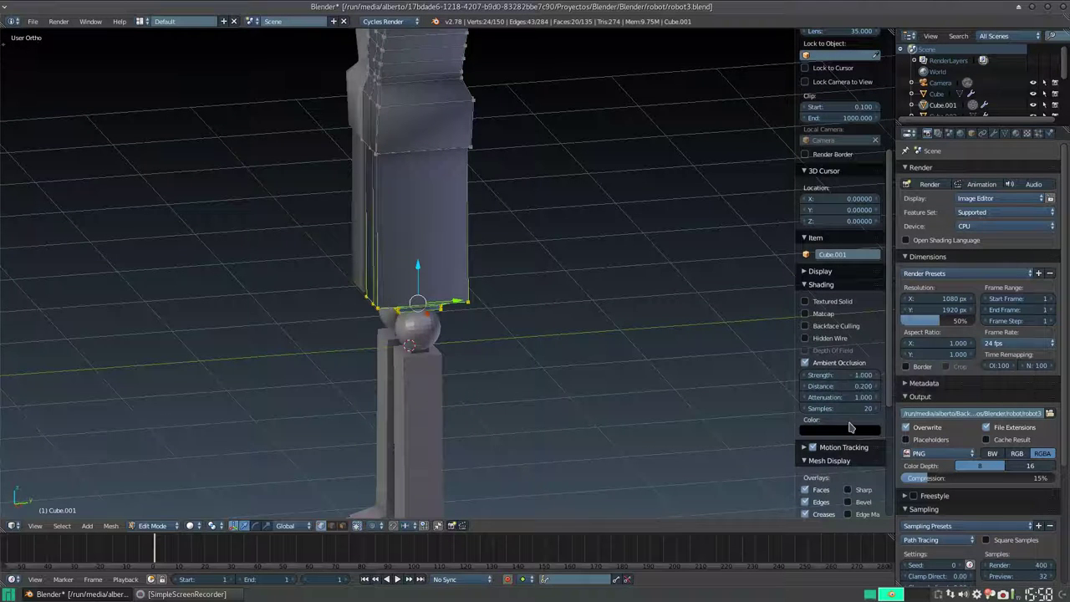
{"action": "scroll", "coordinate": [850, 428], "scroll_direction": "down", "scroll_amount": 4}
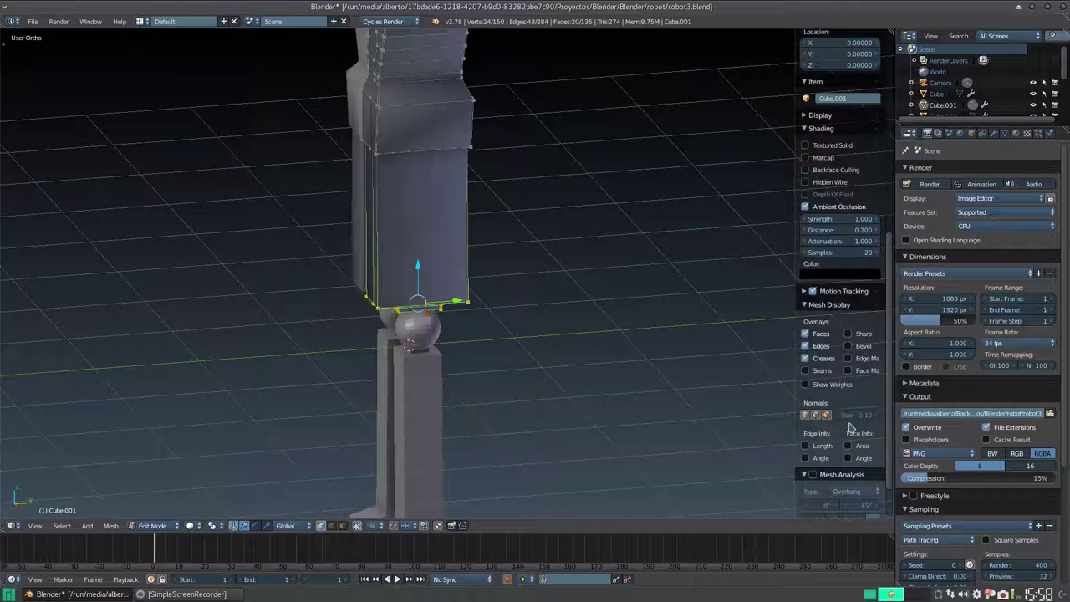
{"action": "scroll", "coordinate": [849, 428], "scroll_direction": "down", "scroll_amount": 1}
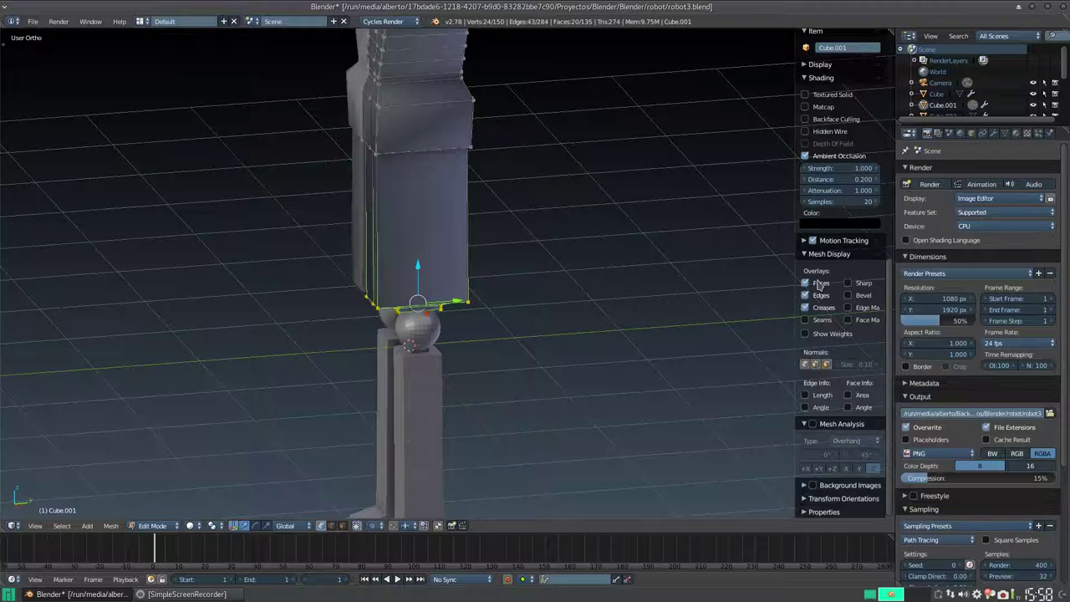
{"action": "left_click", "coordinate": [805, 241]}
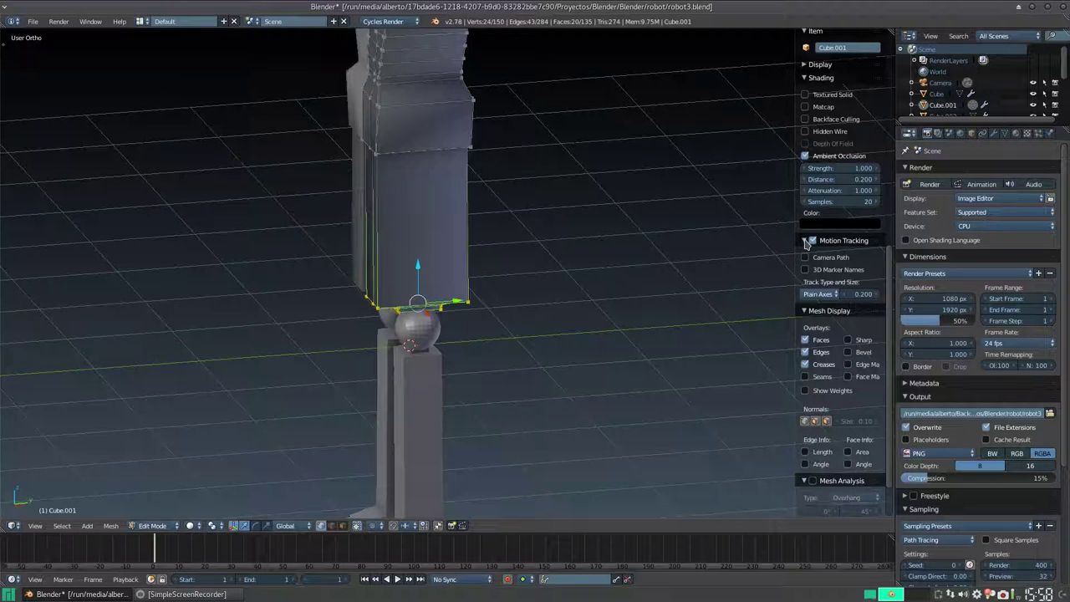
{"action": "scroll", "coordinate": [844, 462], "scroll_direction": "down", "scroll_amount": 3}
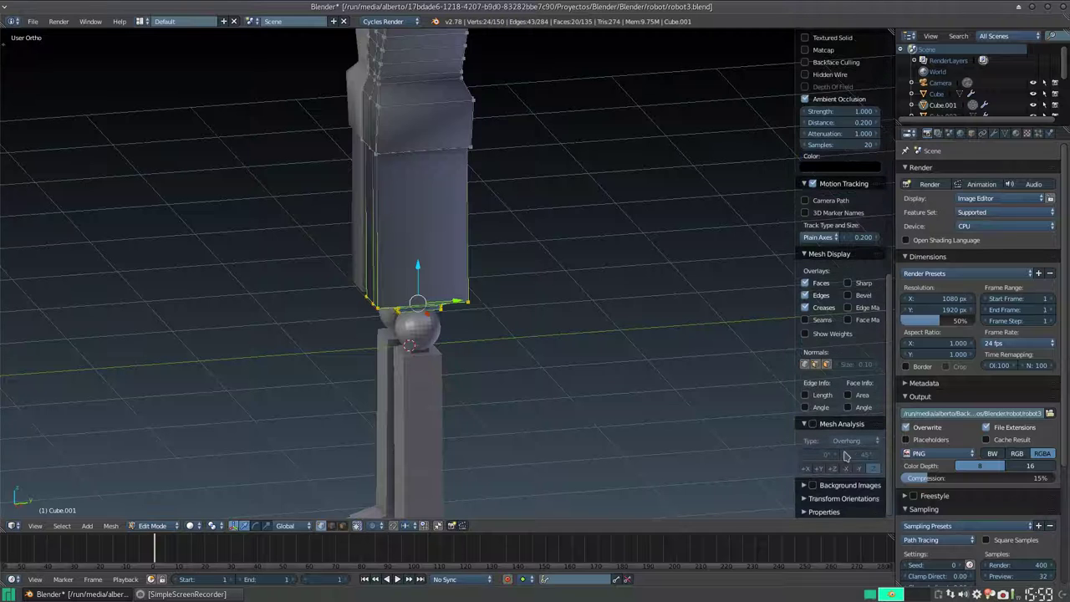
{"action": "left_click", "coordinate": [802, 498]}
{"action": "scroll", "coordinate": [865, 404], "scroll_direction": "down", "scroll_amount": 1}
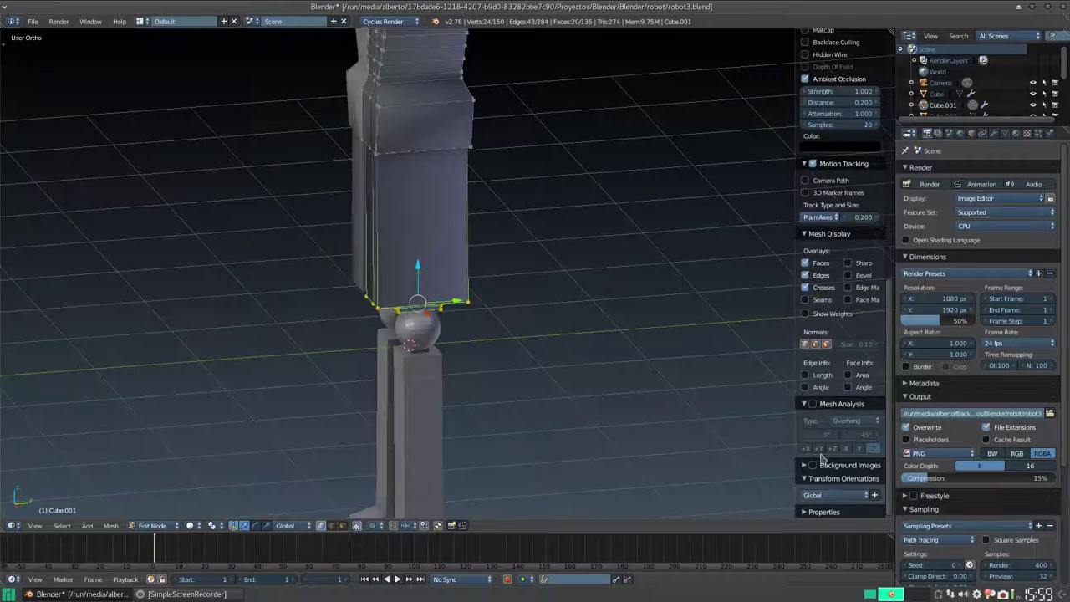
{"action": "left_click", "coordinate": [816, 480]}
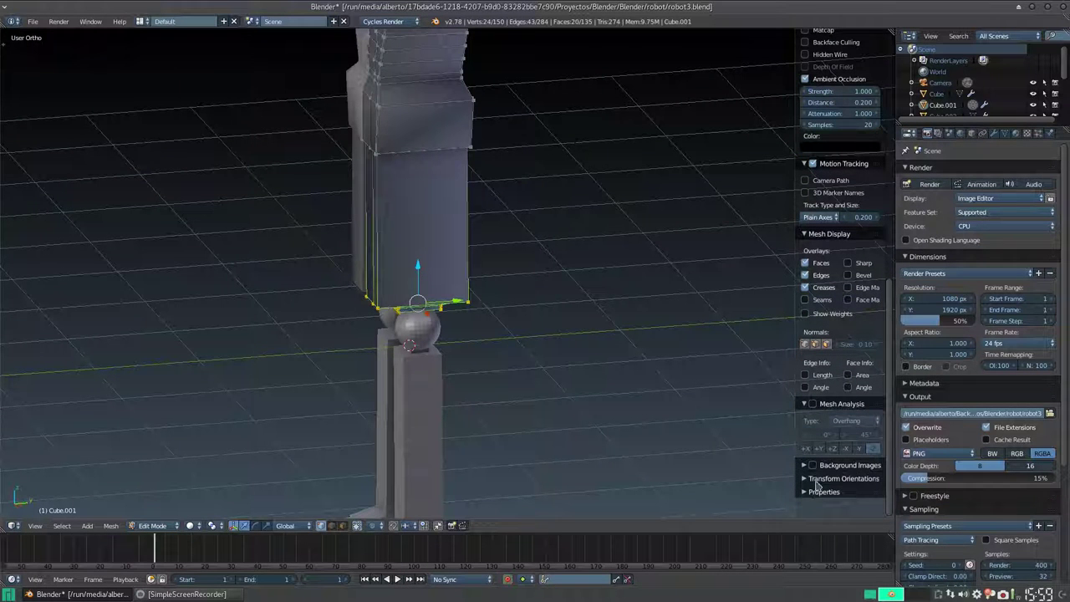
{"action": "scroll", "coordinate": [846, 443], "scroll_direction": "up", "scroll_amount": 3}
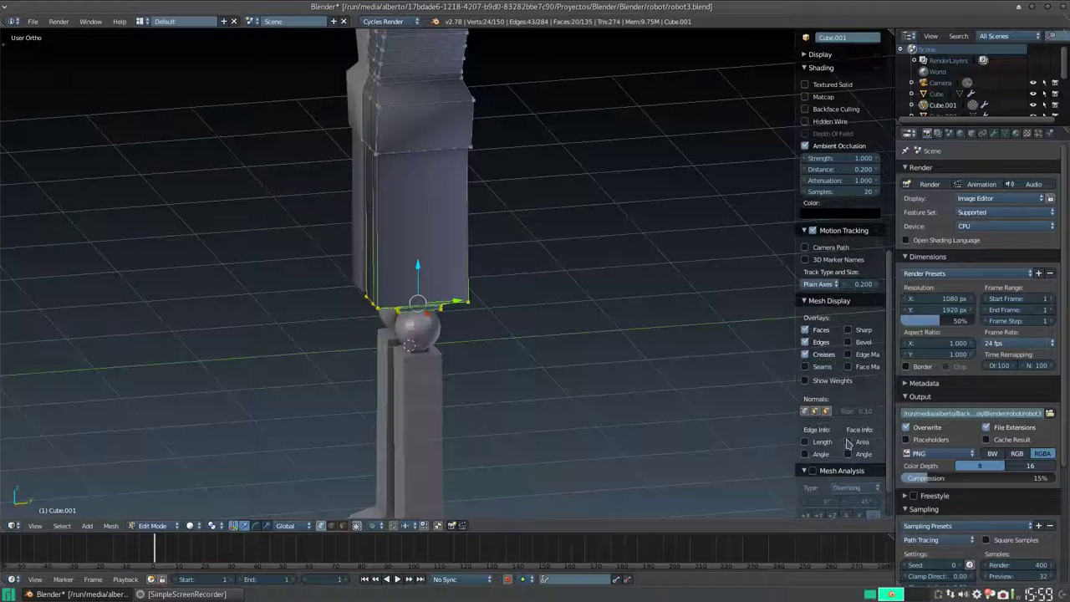
- Search the available commands for "screen"
{"action": "key", "text": "space"}
{"action": "type", "text": "screen"}
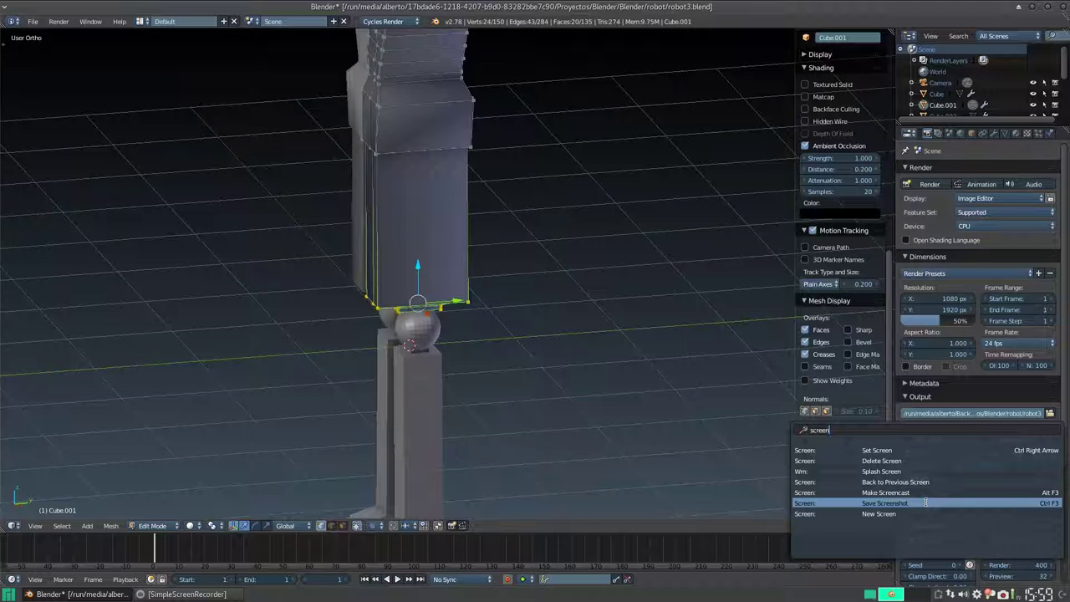
{"action": "key", "text": "Escape"}
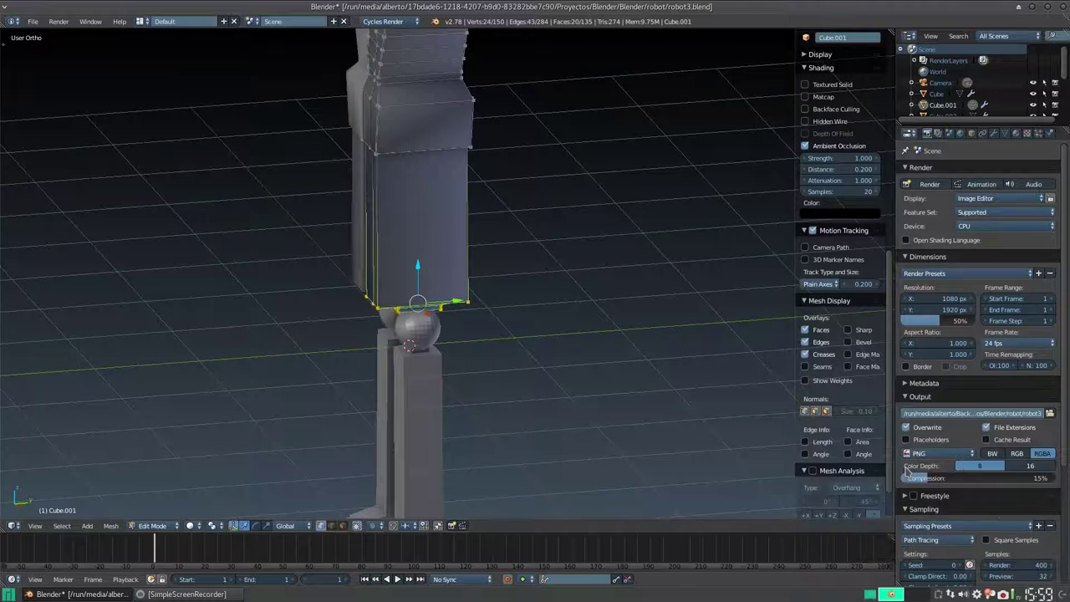
- Review the 3D view's Shading, 3D Cursor and Transform properties again and hide the properties sidebar
{"action": "scroll", "coordinate": [884, 381], "scroll_direction": "up", "scroll_amount": 1}
{"action": "scroll", "coordinate": [860, 389], "scroll_direction": "up", "scroll_amount": 5}
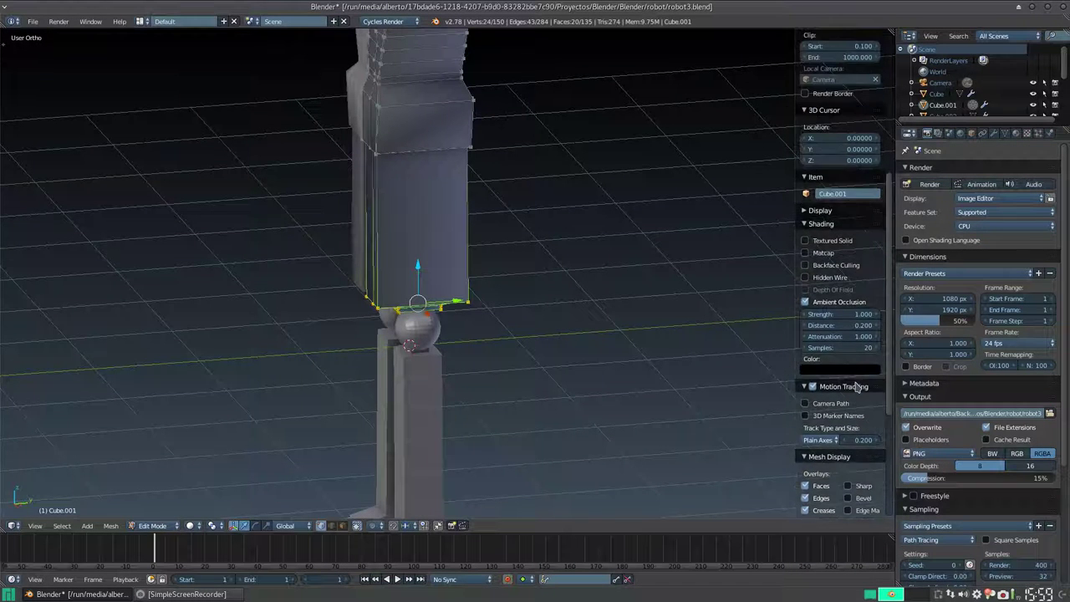
{"action": "scroll", "coordinate": [856, 387], "scroll_direction": "up", "scroll_amount": 3}
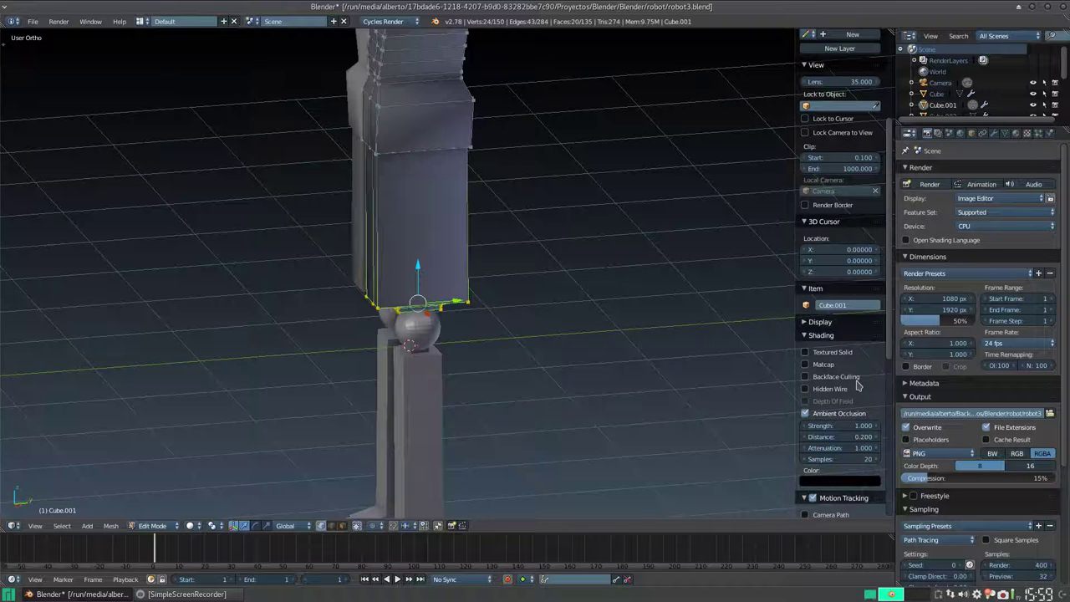
{"action": "scroll", "coordinate": [859, 378], "scroll_direction": "up", "scroll_amount": 4}
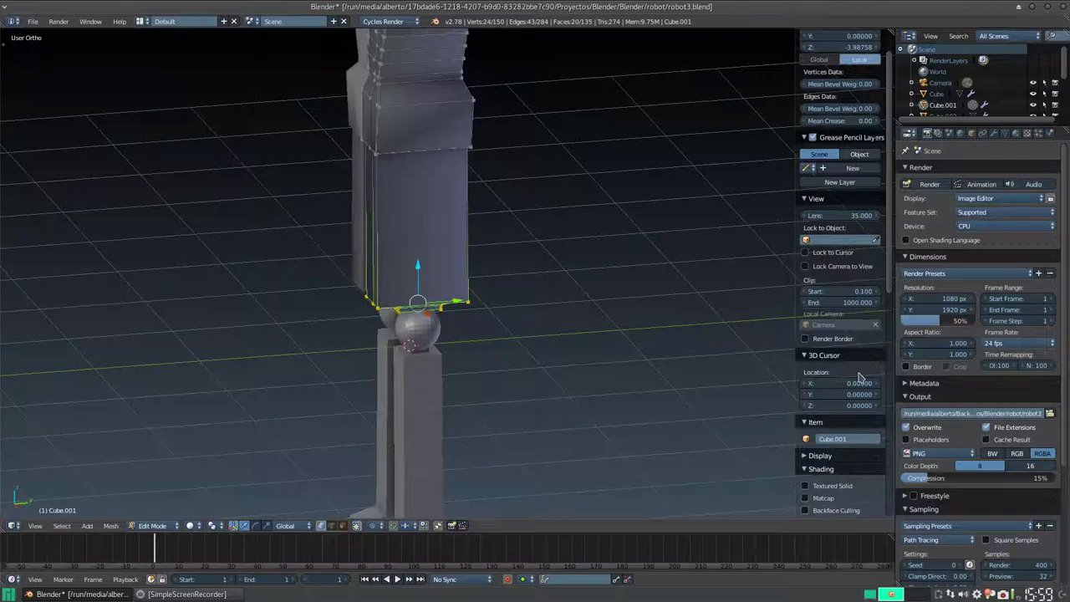
{"action": "scroll", "coordinate": [860, 378], "scroll_direction": "up", "scroll_amount": 1}
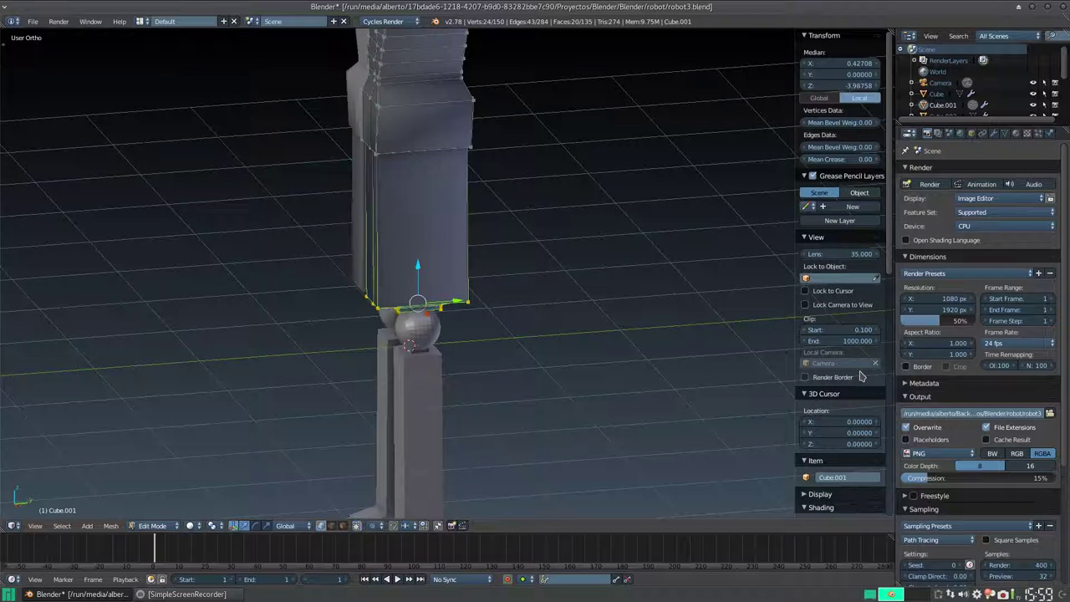
{"action": "scroll", "coordinate": [859, 378], "scroll_direction": "down", "scroll_amount": 5}
{"action": "scroll", "coordinate": [859, 378], "scroll_direction": "up", "scroll_amount": 5}
{"action": "key", "text": "n"}
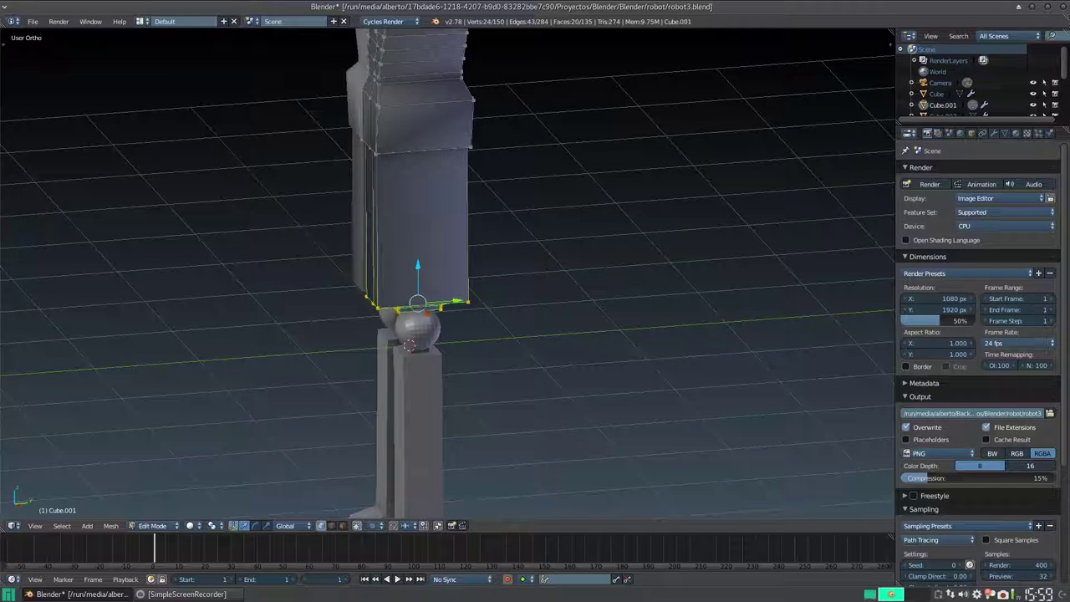
- Shrink the selection by three levels to the thigh's bottom face and grow it back by three levels
{"action": "key", "text": "ctrl+KP_Subtract"}
{"action": "key", "text": "ctrl+KP_Subtract"}
{"action": "key", "text": "ctrl+KP_Subtract"}
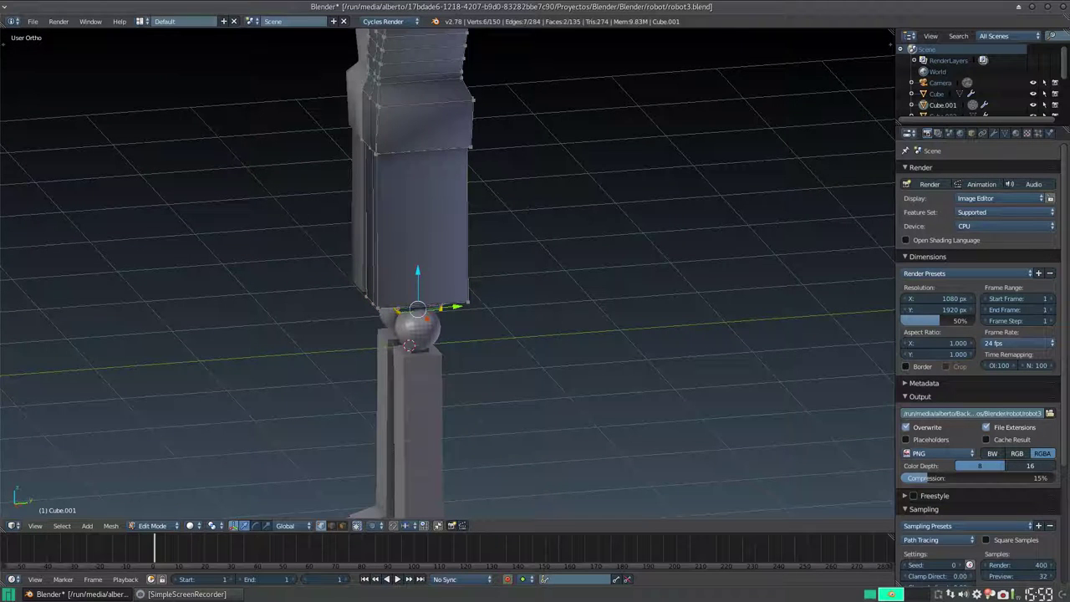
{"action": "middle_click_drag", "start_coordinate": [447, 335], "coordinate": [581, 265]}
{"action": "scroll", "coordinate": [448, 273], "scroll_direction": "up", "scroll_amount": 4}
{"action": "middle_click_drag", "start_coordinate": [447, 273], "coordinate": [565, 326], "text": "shift"}
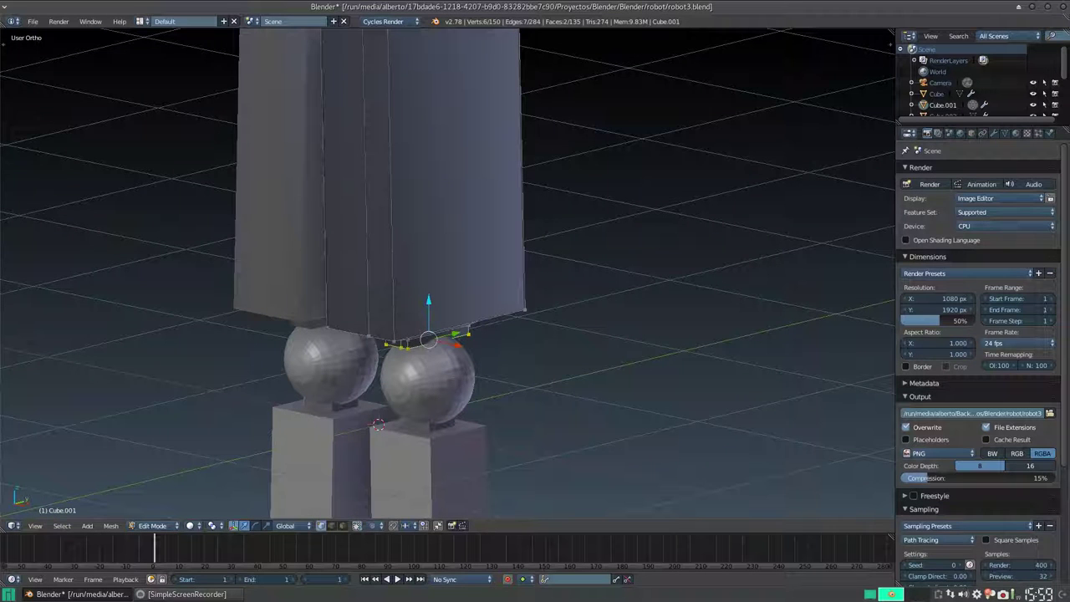
{"action": "key", "text": "ctrl+KP_Add"}
{"action": "key", "text": "ctrl+KP_Add"}
{"action": "key", "text": "ctrl+KP_Add"}
{"action": "scroll", "coordinate": [447, 276], "scroll_direction": "down", "scroll_amount": 5}
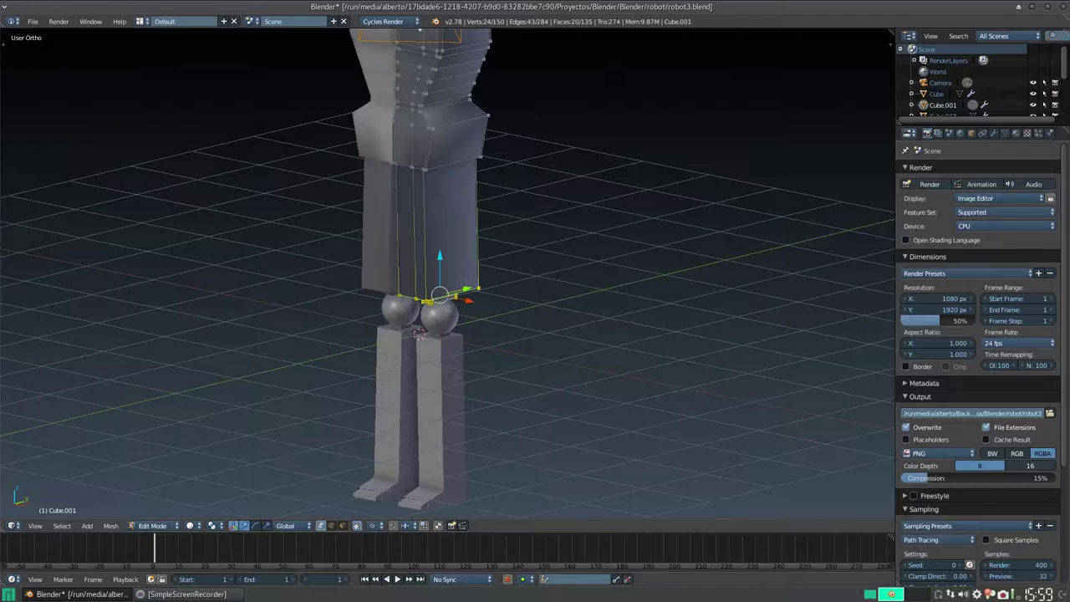
- Scale the thigh's lower end along the Y axis to about half its width, tapering it toward the knee, and finish editing
{"action": "middle_click_drag", "start_coordinate": [503, 355], "coordinate": [405, 330]}
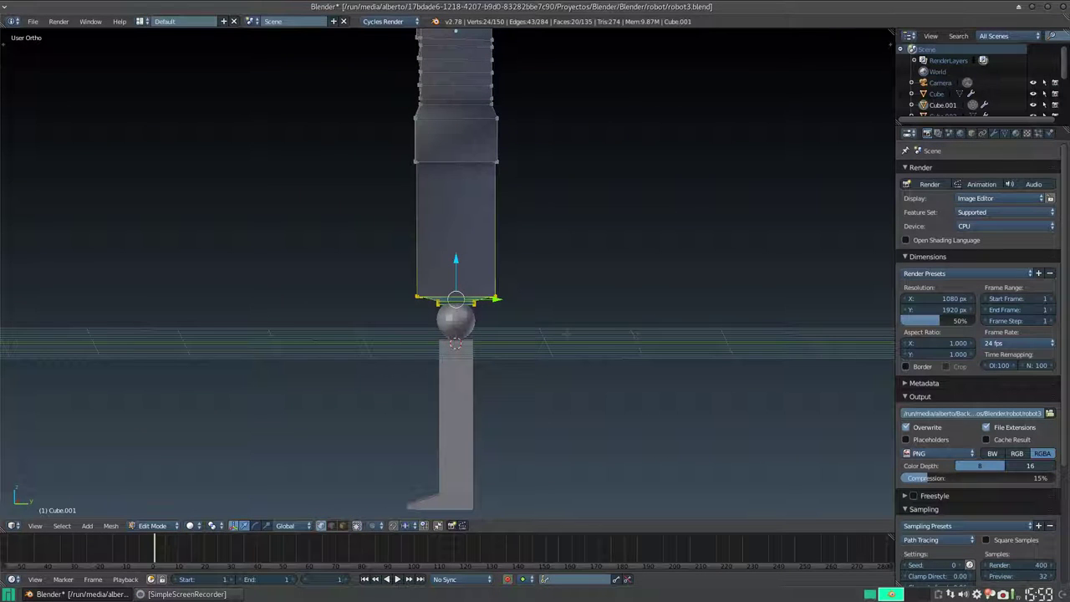
{"action": "key", "text": "s"}
{"action": "key", "text": "x"}
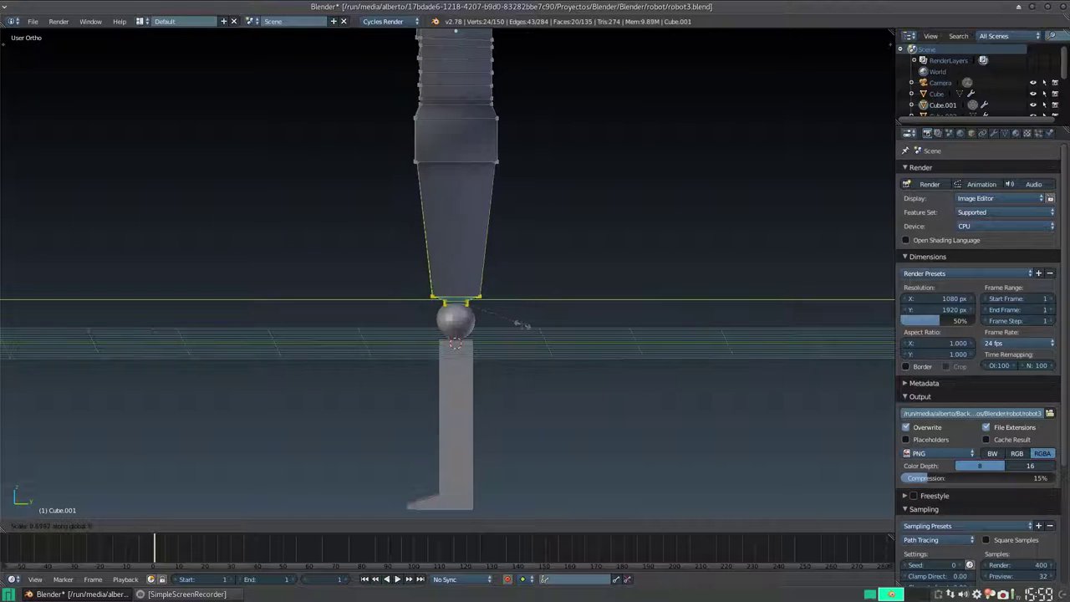
{"action": "left_click", "coordinate": [506, 322]}
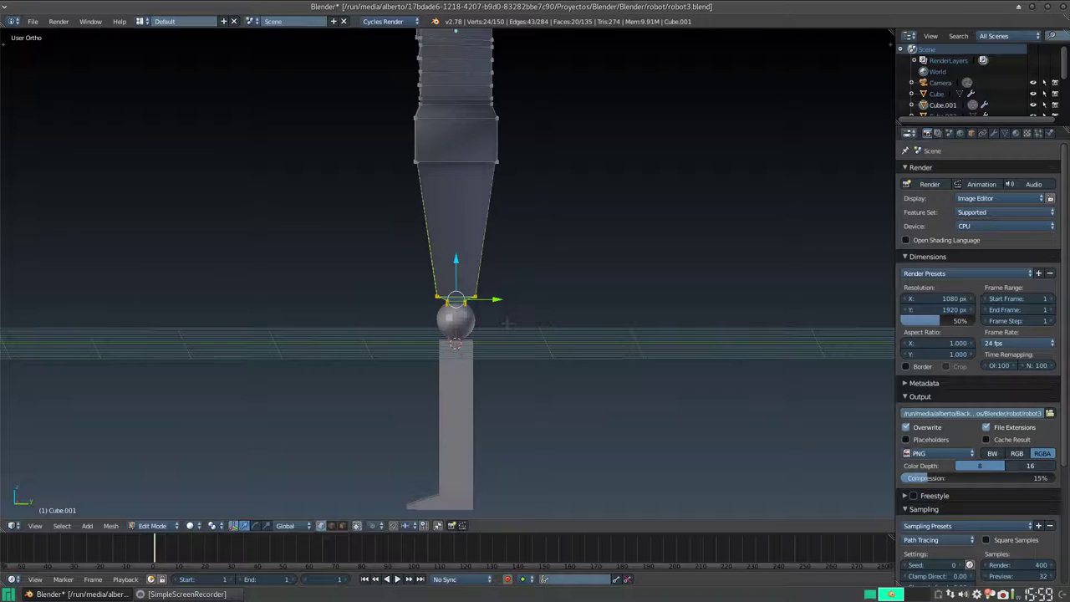
{"action": "scroll", "coordinate": [507, 323], "scroll_direction": "down", "scroll_amount": 5}
{"action": "middle_click_drag", "start_coordinate": [505, 320], "coordinate": [455, 343]}
{"action": "scroll", "coordinate": [510, 322], "scroll_direction": "up", "scroll_amount": 4}
{"action": "scroll", "coordinate": [505, 300], "scroll_direction": "up", "scroll_amount": 1}
{"action": "key", "text": "Tab"}
- Edit the lower-leg mesh and add one horizontal loop cut centred on the shin
{"action": "right_click", "coordinate": [450, 349]}
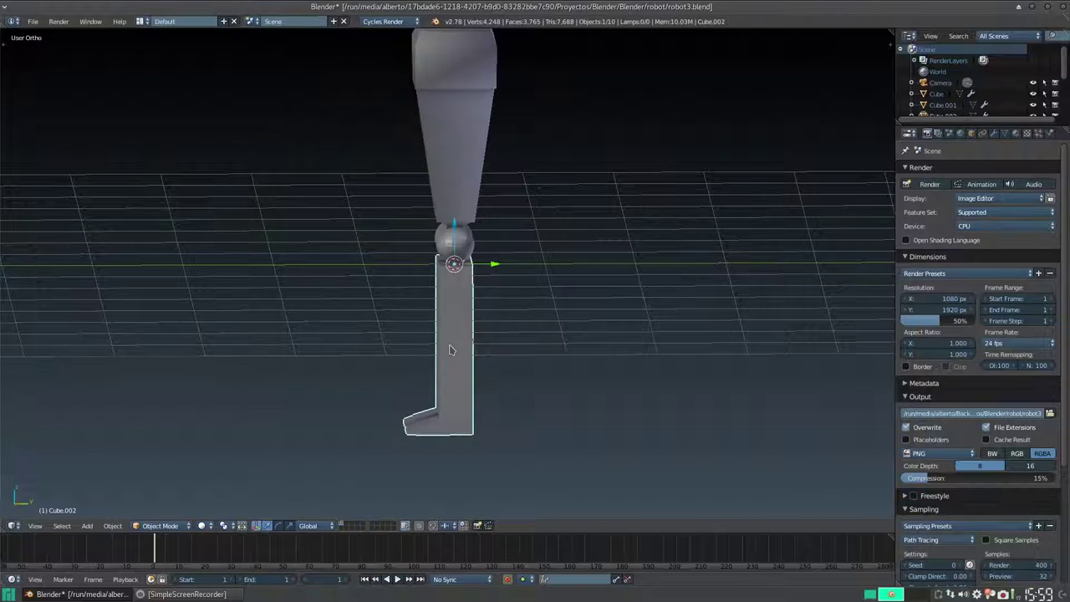
{"action": "key", "text": "Tab"}
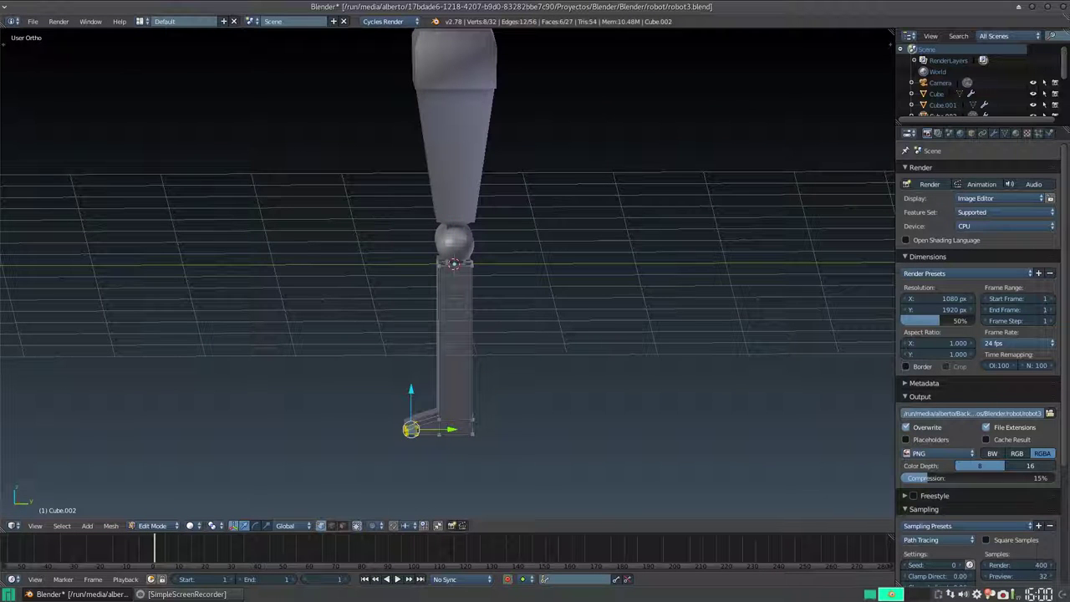
{"action": "key", "text": "ctrl+r"}
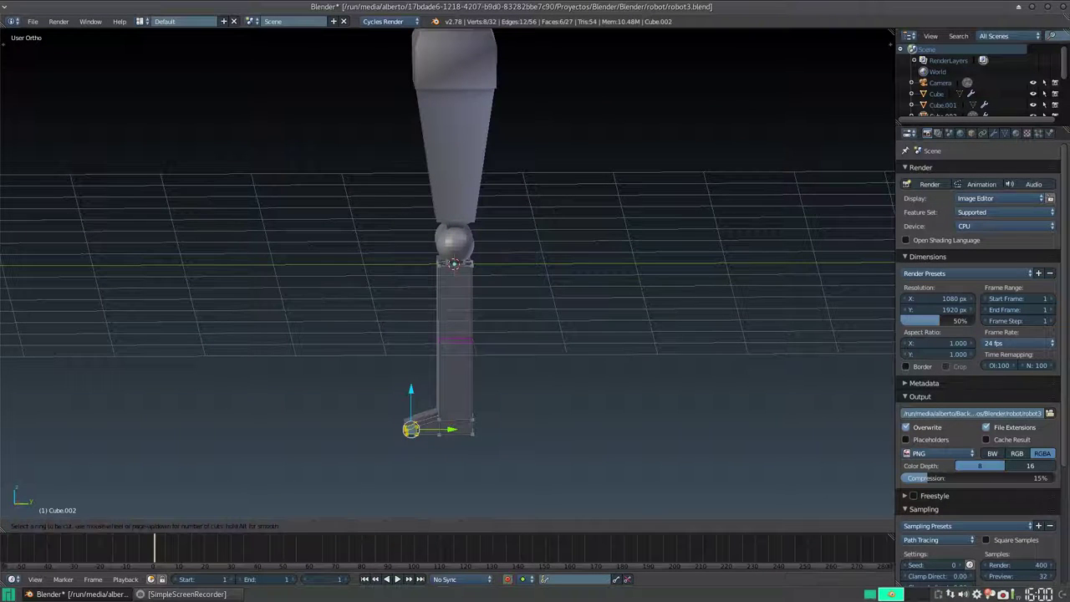
{"action": "left_click", "coordinate": [454, 340]}
{"action": "left_click", "coordinate": [454, 340]}
- Move the rear edge of the lower leg's middle loop about 0.09 outward along the Y axis to form a calf
{"action": "middle_click_drag", "start_coordinate": [454, 341], "coordinate": [412, 341]}
{"action": "scroll", "coordinate": [448, 273], "scroll_direction": "up", "scroll_amount": 4}
{"action": "right_click", "coordinate": [493, 419]}
{"action": "right_click", "coordinate": [514, 413], "text": "shift"}
{"action": "middle_click_drag", "start_coordinate": [514, 423], "coordinate": [531, 416]}
{"action": "key", "text": "g"}
{"action": "key", "text": "y"}
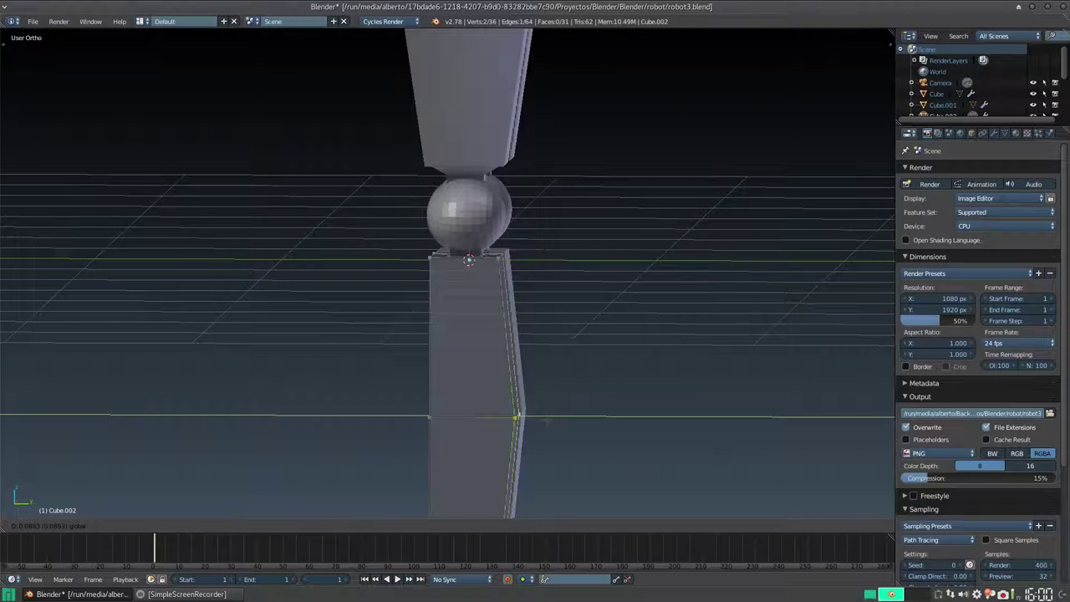
{"action": "left_click", "coordinate": [549, 422]}
{"action": "scroll", "coordinate": [549, 423], "scroll_direction": "down", "scroll_amount": 4}
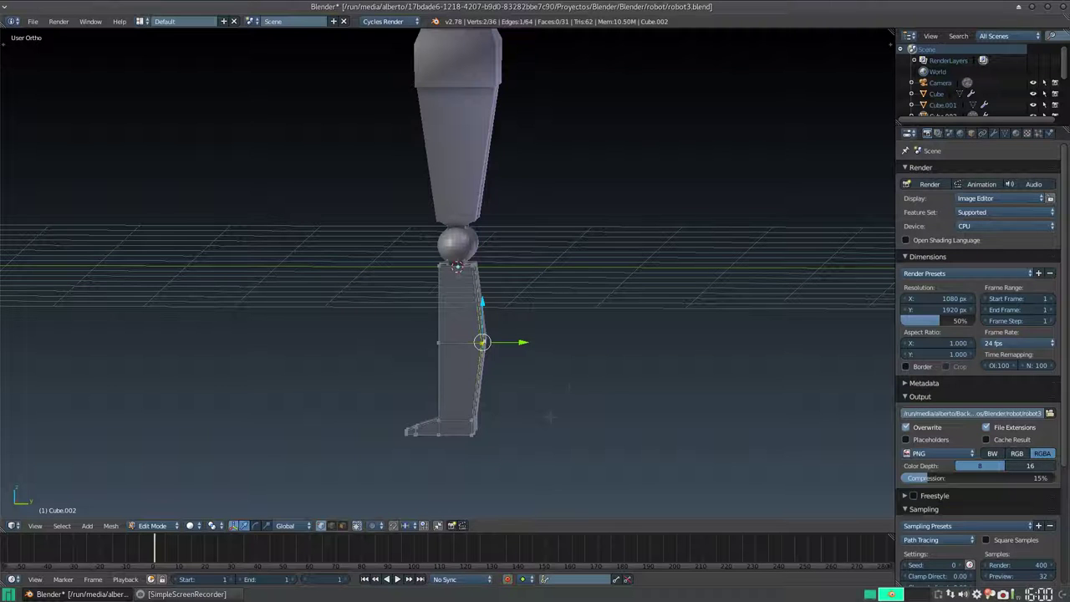
{"action": "middle_click_drag", "start_coordinate": [518, 393], "coordinate": [488, 381]}
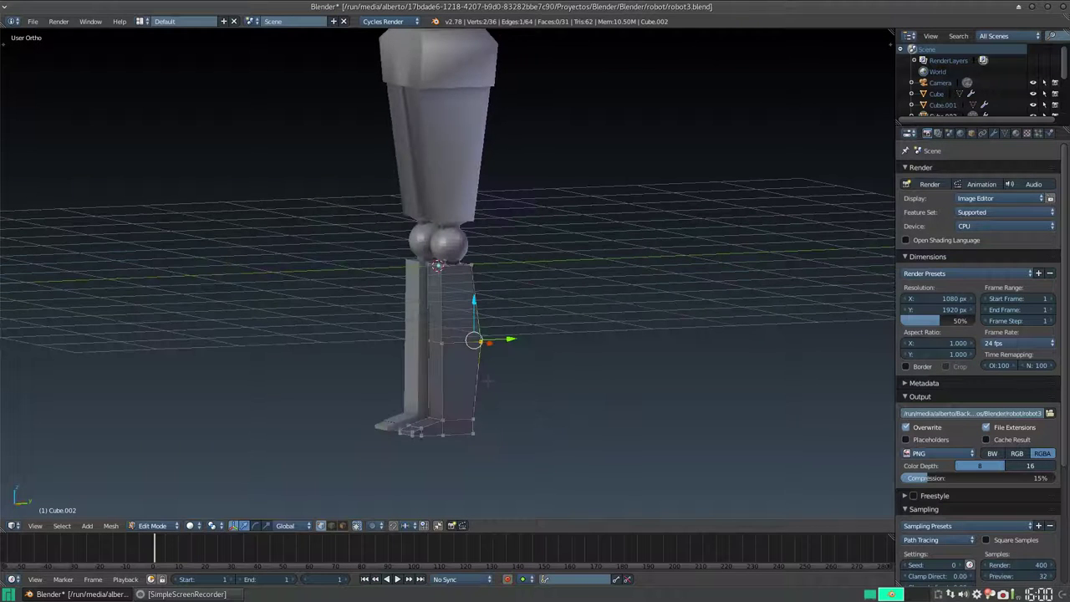
- Select all four vertices of the lower leg's middle loop and edge-slide the loop slightly up toward the knee
{"action": "right_click", "coordinate": [442, 343], "text": "shift"}
{"action": "right_click", "coordinate": [428, 340], "text": "shift"}
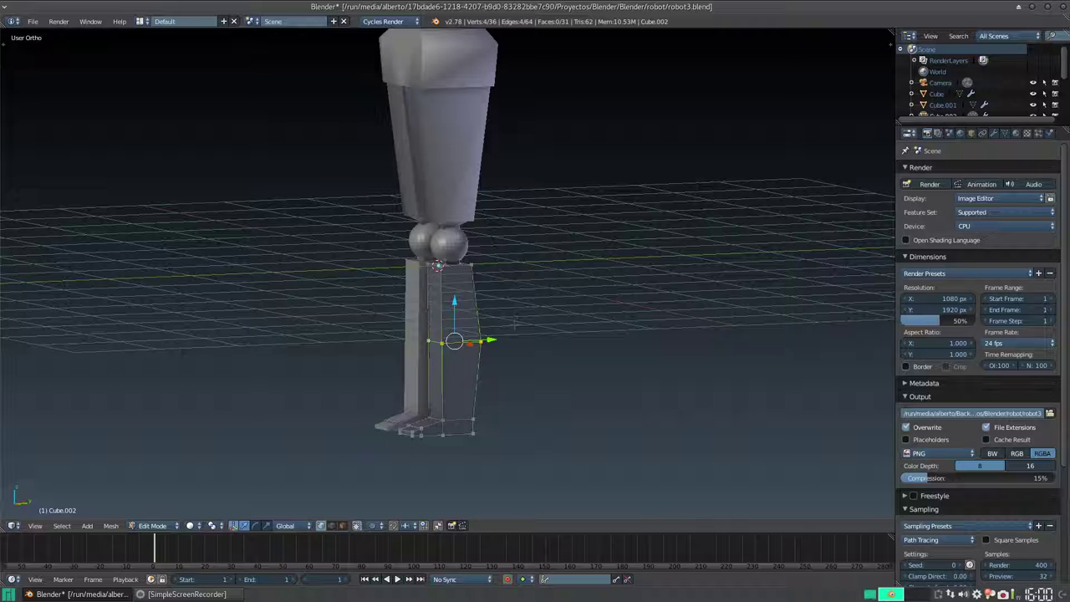
{"action": "middle_click_drag", "start_coordinate": [516, 322], "coordinate": [484, 323]}
{"action": "key", "text": "ctrl+e"}
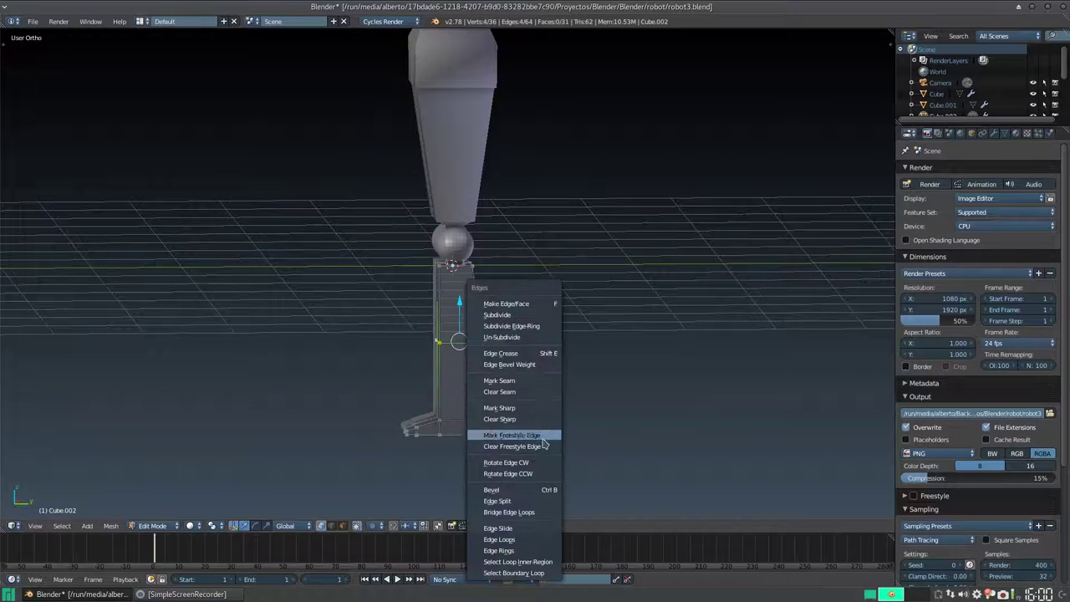
{"action": "left_click", "coordinate": [511, 529]}
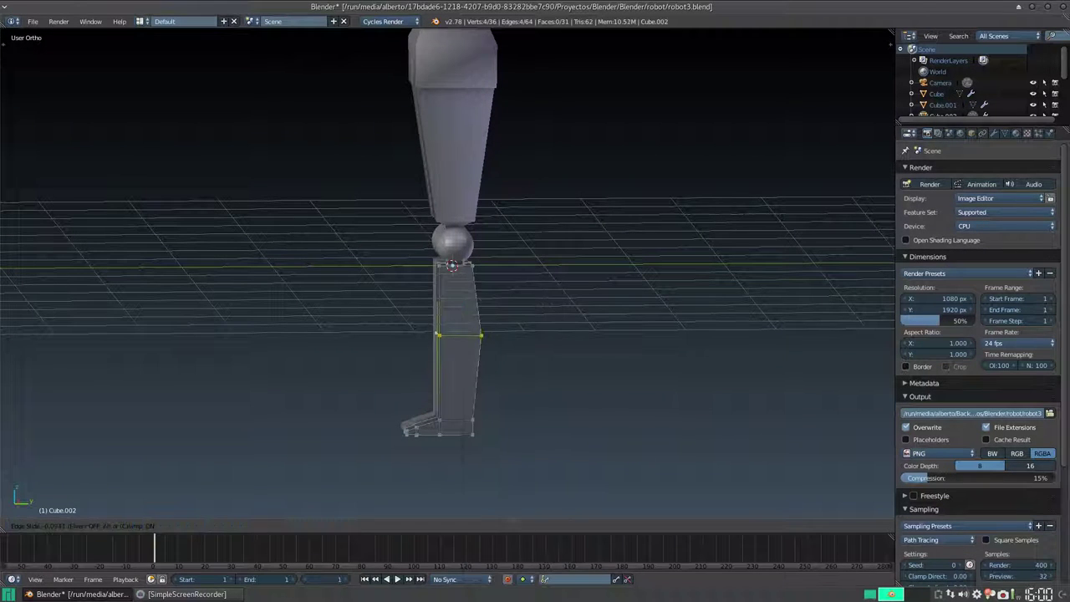
{"action": "key", "text": "Return"}
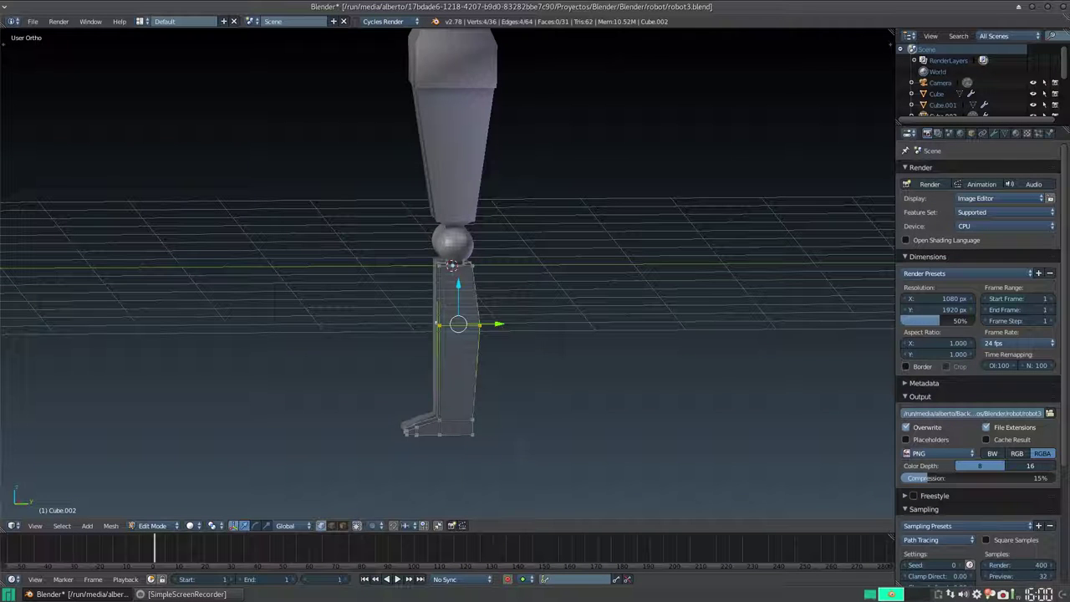
- Move the front edge of the lower leg's middle loop slightly forward along the Y axis and finish editing
{"action": "middle_click_drag", "start_coordinate": [464, 376], "coordinate": [505, 380]}
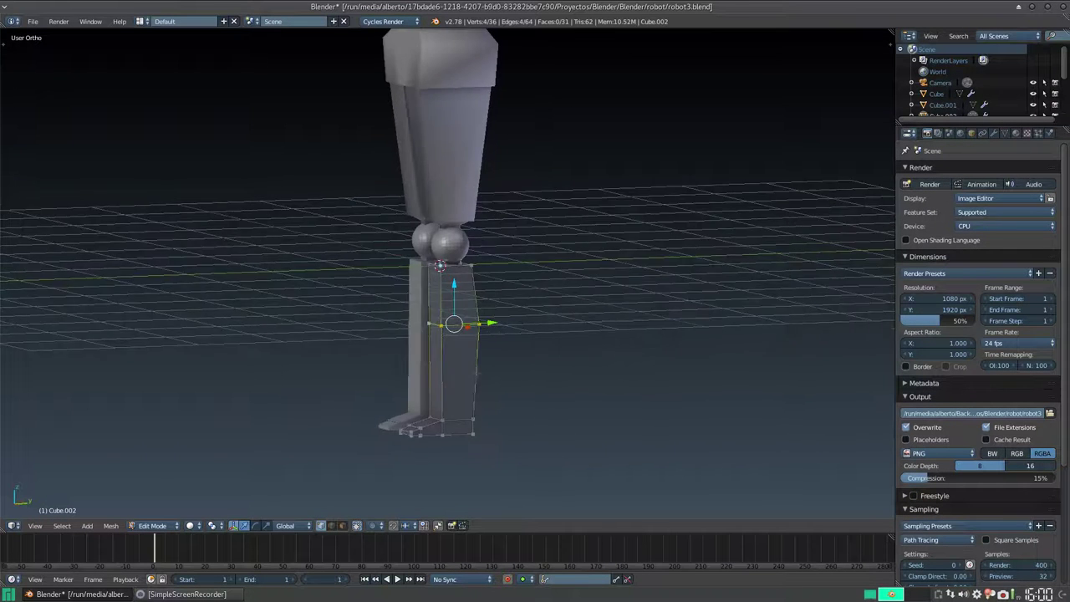
{"action": "scroll", "coordinate": [506, 381], "scroll_direction": "up", "scroll_amount": 3}
{"action": "right_click", "coordinate": [436, 363]}
{"action": "right_click", "coordinate": [415, 358], "text": "shift"}
{"action": "left_click_drag", "start_coordinate": [464, 359], "coordinate": [457, 359]}
{"action": "scroll", "coordinate": [456, 359], "scroll_direction": "down", "scroll_amount": 3}
{"action": "middle_click_drag", "start_coordinate": [456, 359], "coordinate": [528, 368]}
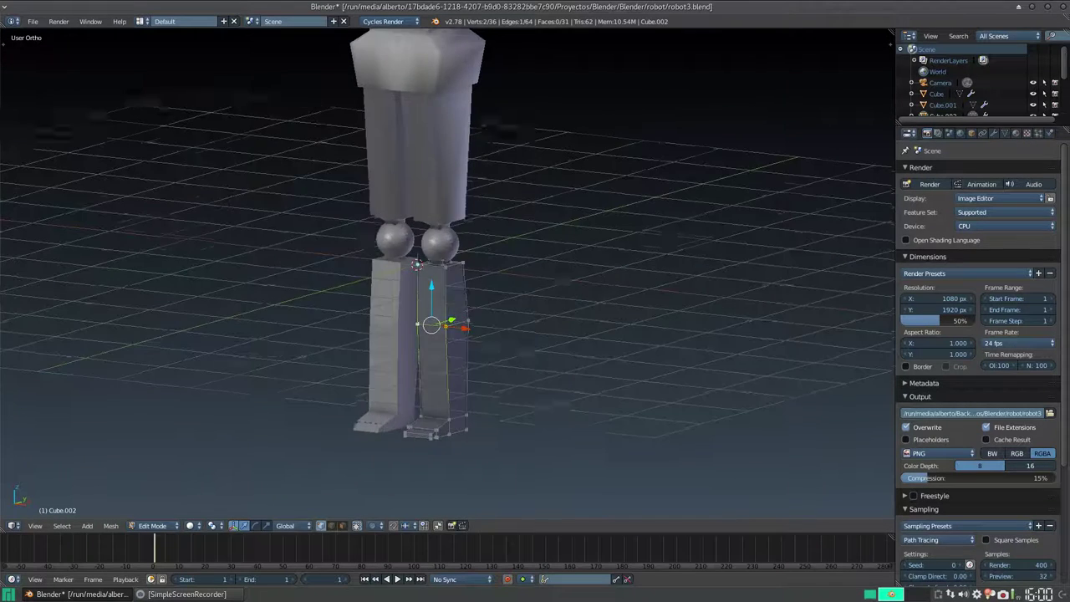
{"action": "key", "text": "Tab"}
- Edit the body mesh and select only the edge loop where the thigh's upper end meets the hips
{"action": "scroll", "coordinate": [378, 339], "scroll_direction": "down", "scroll_amount": 4}
{"action": "middle_click_drag", "start_coordinate": [378, 339], "coordinate": [489, 259]}
{"action": "scroll", "coordinate": [462, 292], "scroll_direction": "up", "scroll_amount": 4}
{"action": "scroll", "coordinate": [466, 315], "scroll_direction": "up", "scroll_amount": 3}
{"action": "scroll", "coordinate": [488, 259], "scroll_direction": "up", "scroll_amount": 3}
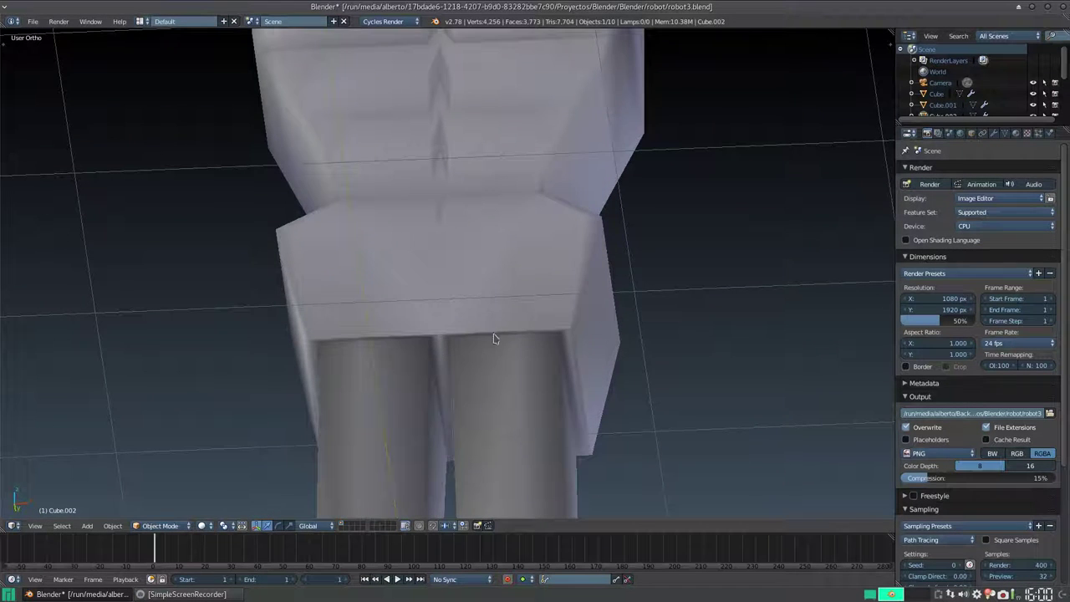
{"action": "right_click", "coordinate": [494, 374]}
{"action": "key", "text": "Tab"}
{"action": "middle_click_drag", "start_coordinate": [493, 374], "coordinate": [477, 42]}
{"action": "scroll", "coordinate": [447, 274], "scroll_direction": "down", "scroll_amount": 4}
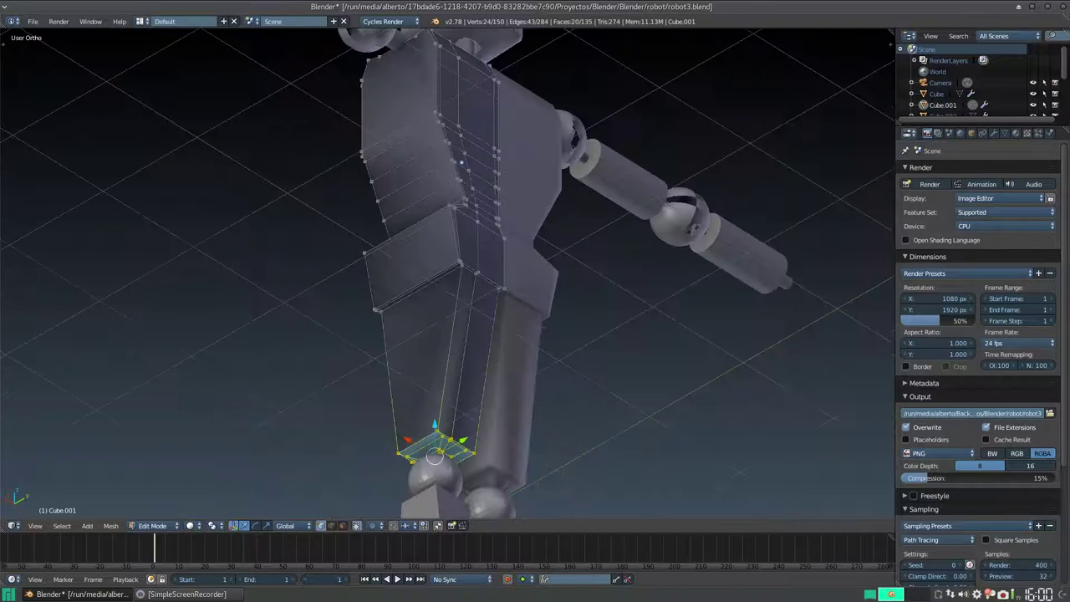
{"action": "key", "text": "a"}
{"action": "scroll", "coordinate": [448, 273], "scroll_direction": "up", "scroll_amount": 8}
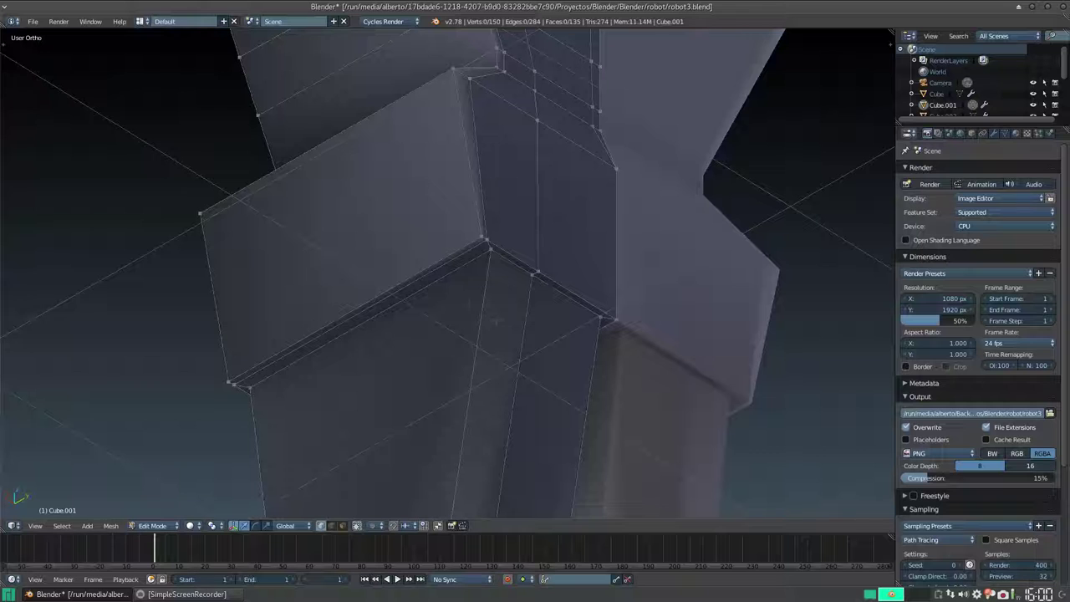
{"action": "right_click", "coordinate": [450, 274], "text": "alt"}
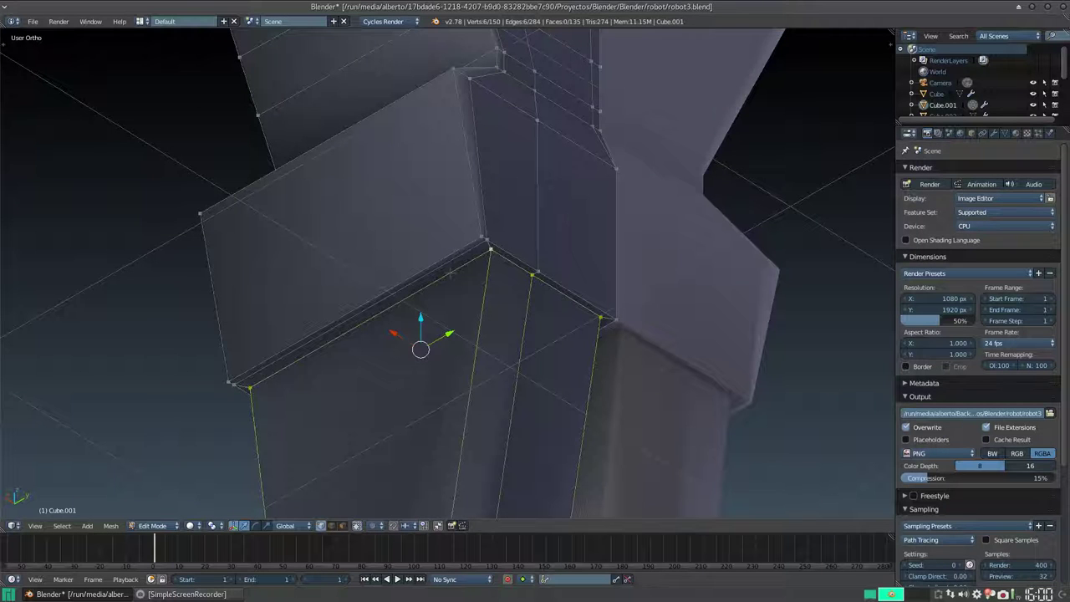
- Move the loop at the top of the thigh slightly down along the Z axis and finish editing the body
{"action": "scroll", "coordinate": [450, 269], "scroll_direction": "down", "scroll_amount": 7}
{"action": "middle_click_drag", "start_coordinate": [449, 269], "coordinate": [549, 311]}
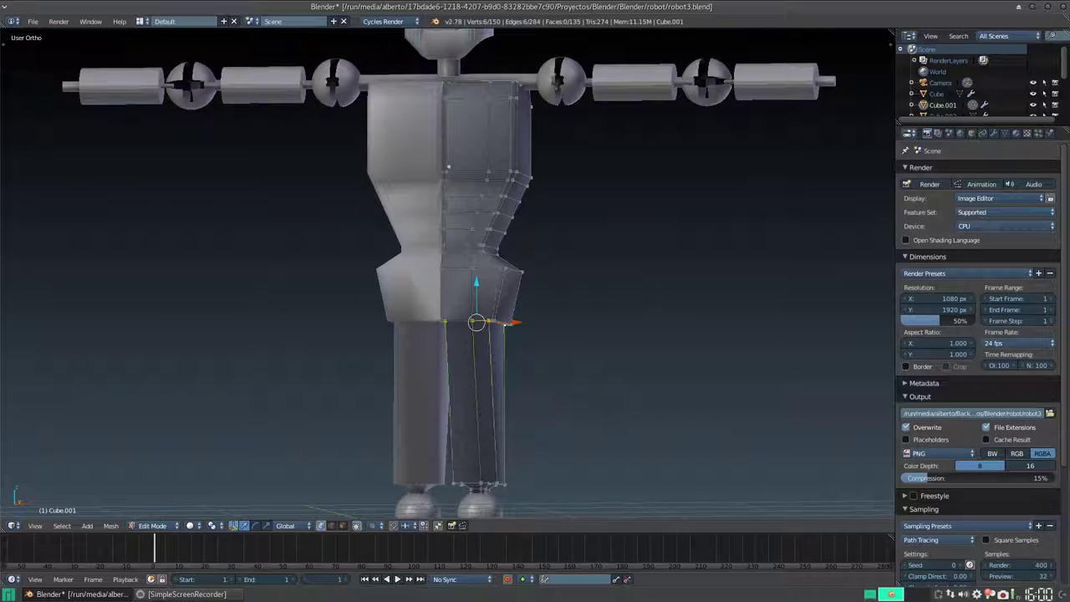
{"action": "key", "text": "g"}
{"action": "key", "text": "z"}
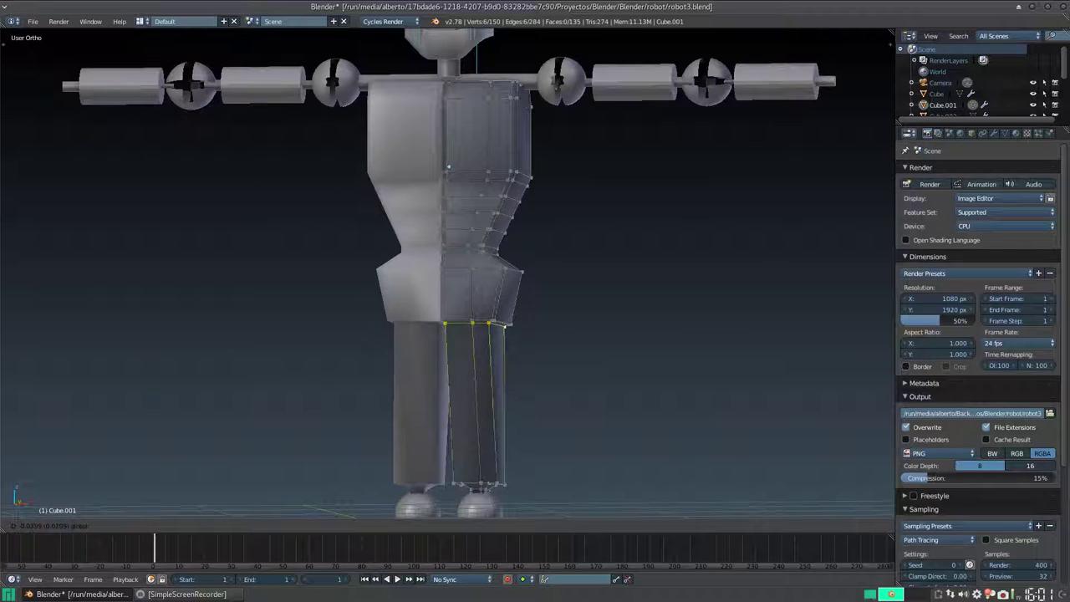
{"action": "key", "text": "Return"}
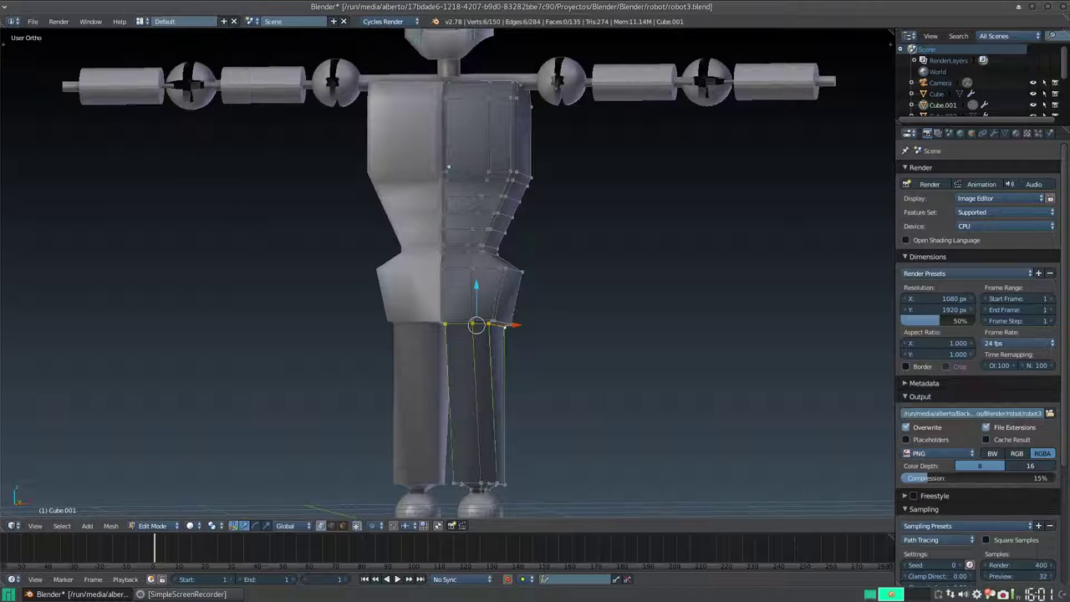
{"action": "middle_click_drag", "start_coordinate": [592, 422], "coordinate": [393, 297]}
{"action": "scroll", "coordinate": [393, 297], "scroll_direction": "up", "scroll_amount": 5}
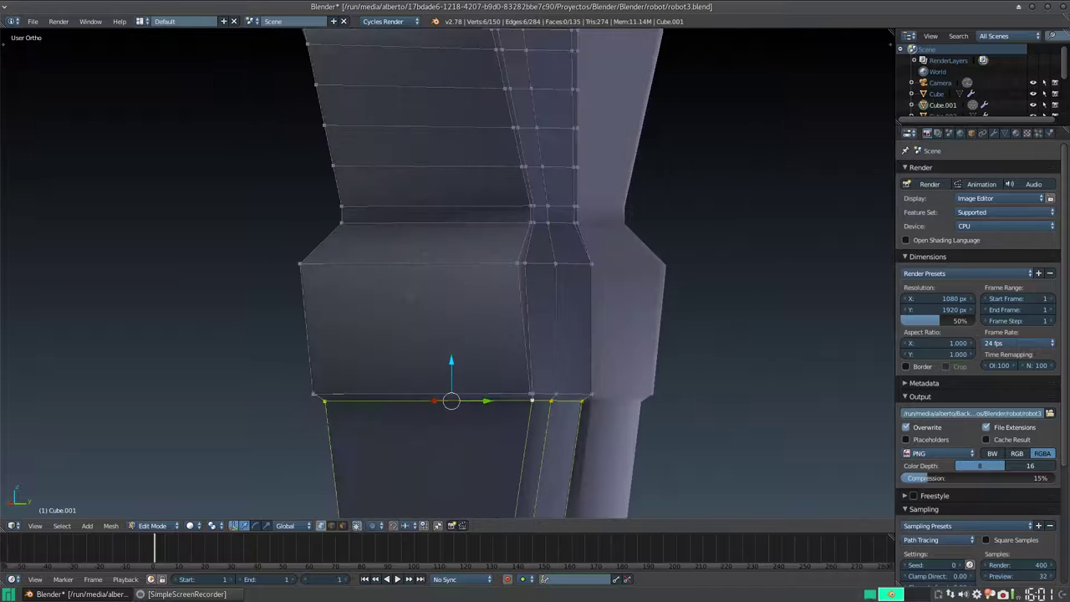
{"action": "scroll", "coordinate": [322, 109], "scroll_direction": "down", "scroll_amount": 3}
{"action": "middle_click_drag", "start_coordinate": [267, 264], "coordinate": [225, 264]}
{"action": "middle_click_drag", "start_coordinate": [306, 264], "coordinate": [493, 298]}
{"action": "scroll", "coordinate": [501, 264], "scroll_direction": "down", "scroll_amount": 8}
{"action": "key", "text": "Tab"}
- Display the body's modifiers and look through the modifiers that can be added
{"action": "left_click", "coordinate": [994, 133]}
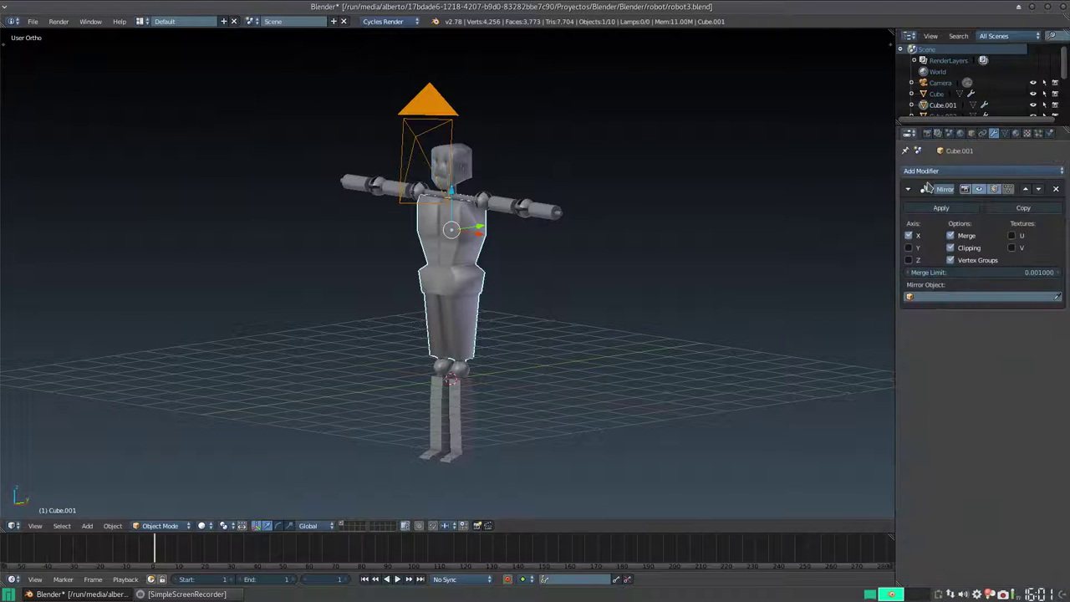
{"action": "left_click", "coordinate": [937, 171]}
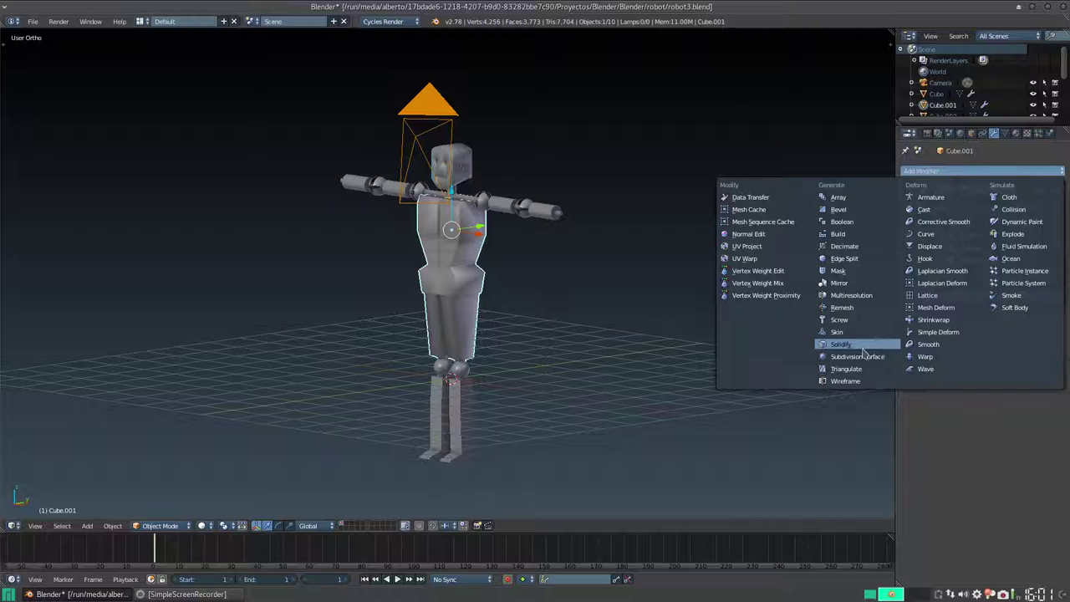
{"action": "left_click", "coordinate": [940, 174]}
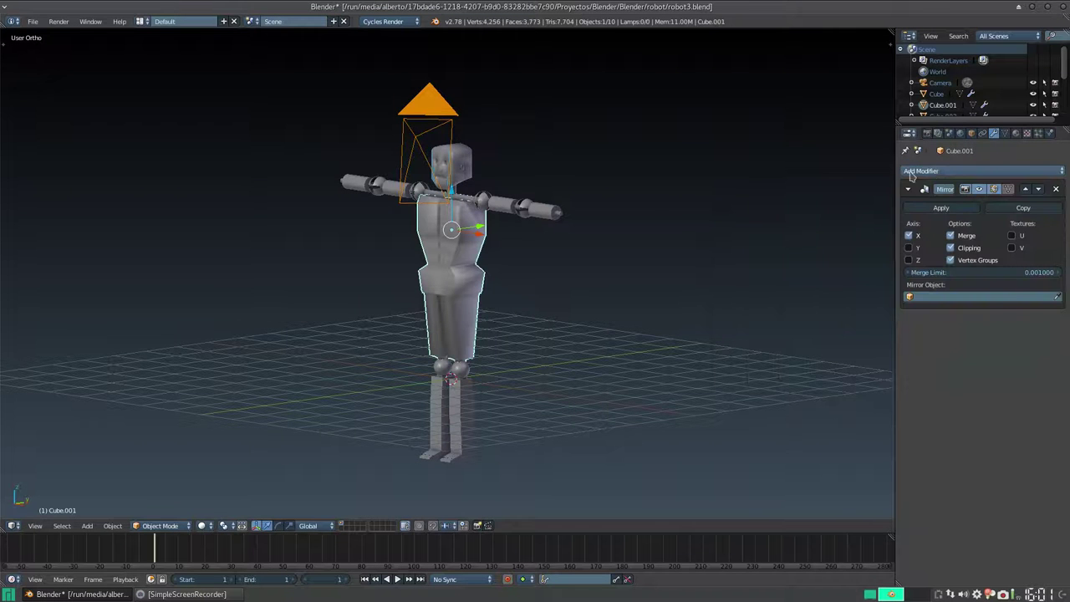
- Examine the whole robot's proportions from the front at several angles and distances
{"action": "scroll", "coordinate": [538, 243], "scroll_direction": "down", "scroll_amount": 2}
{"action": "middle_click_drag", "start_coordinate": [415, 249], "coordinate": [499, 257]}
{"action": "scroll", "coordinate": [490, 221], "scroll_direction": "up", "scroll_amount": 6}
{"action": "scroll", "coordinate": [525, 233], "scroll_direction": "down", "scroll_amount": 4}
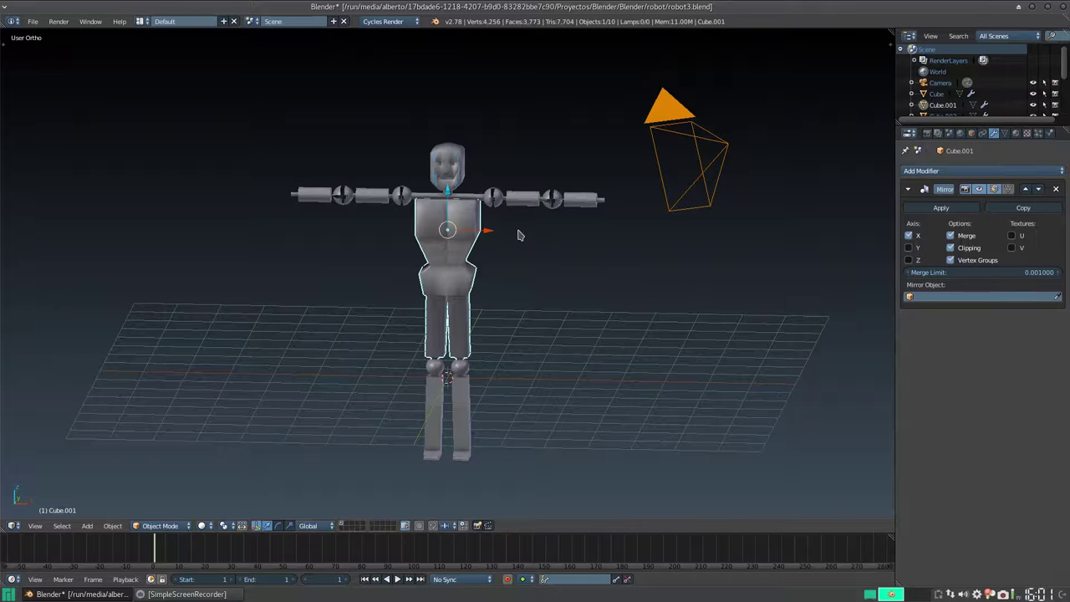
{"action": "middle_click_drag", "start_coordinate": [522, 218], "coordinate": [544, 206]}
{"action": "scroll", "coordinate": [530, 259], "scroll_direction": "up", "scroll_amount": 2}
{"action": "scroll", "coordinate": [535, 261], "scroll_direction": "down", "scroll_amount": 1}
{"action": "scroll", "coordinate": [545, 209], "scroll_direction": "up", "scroll_amount": 1}
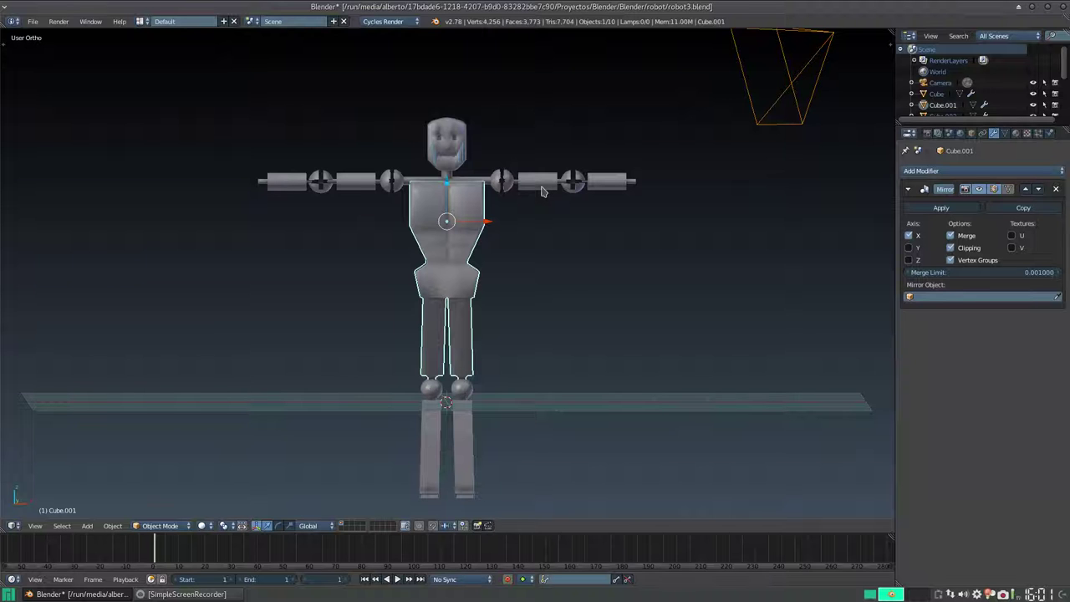
{"action": "middle_click_drag", "start_coordinate": [574, 170], "coordinate": [505, 187]}
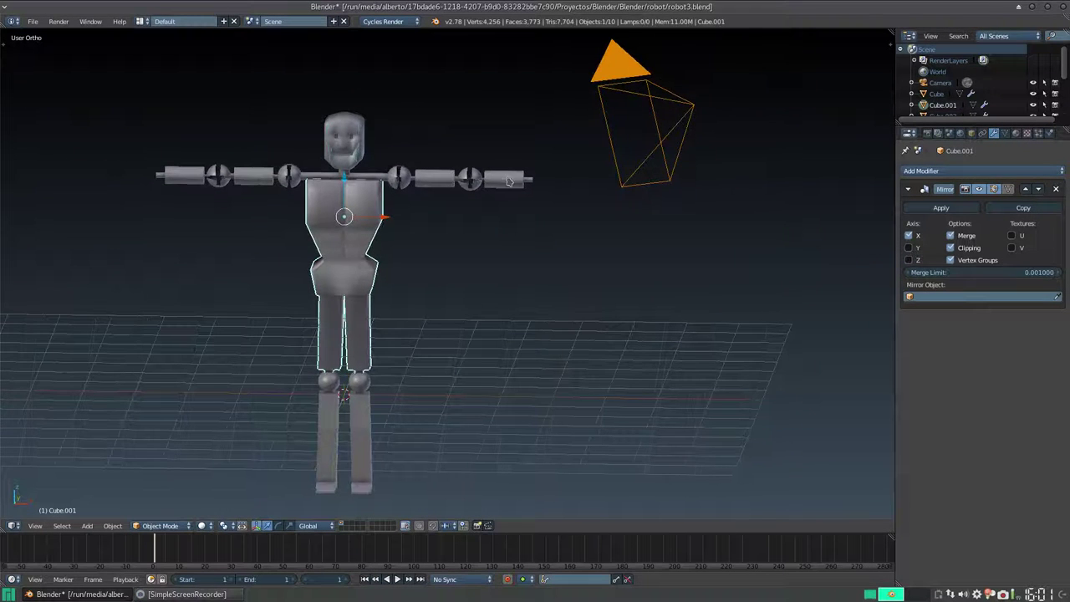
- Try to move the entire forearm mesh outward along the X axis and undo the move
{"action": "right_click", "coordinate": [504, 188]}
{"action": "key", "text": "Tab"}
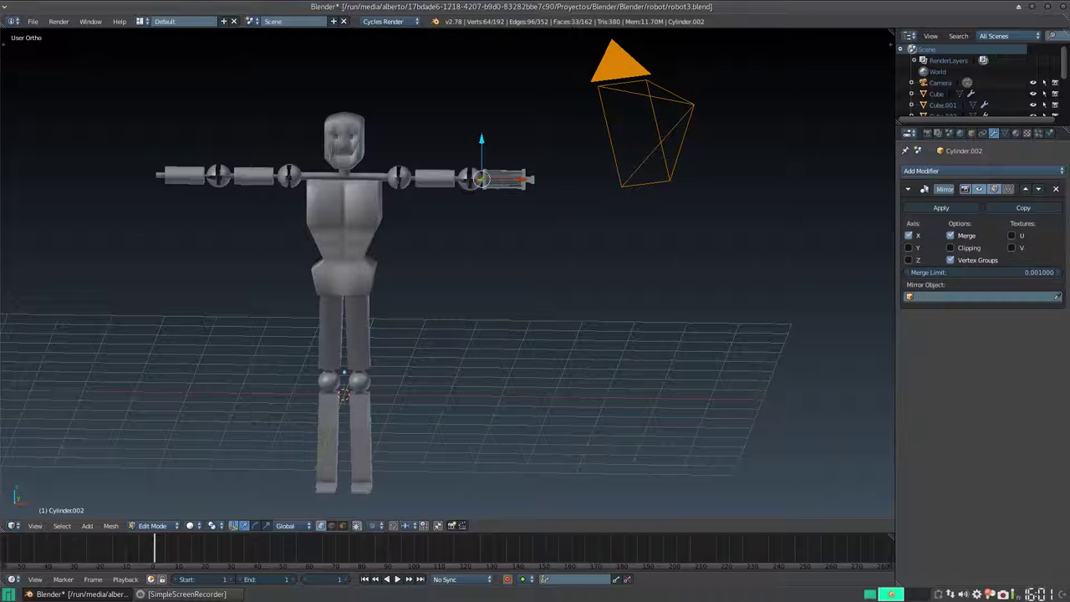
{"action": "key", "text": "a"}
{"action": "key", "text": "a"}
{"action": "left_click_drag", "start_coordinate": [545, 179], "coordinate": [560, 179]}
{"action": "key", "text": "ctrl+z"}
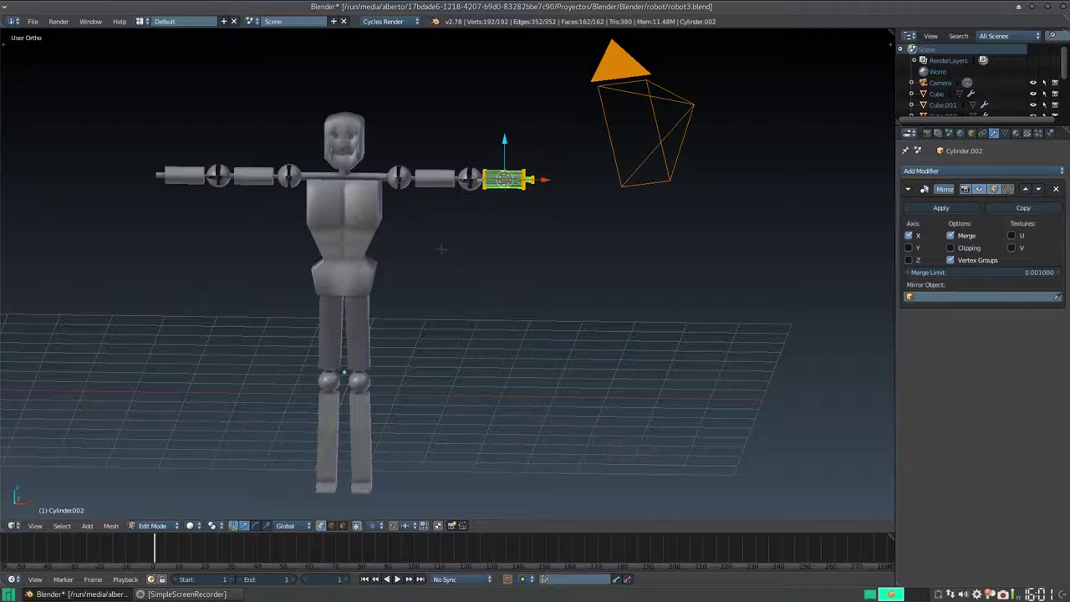
{"action": "scroll", "coordinate": [440, 249], "scroll_direction": "down", "scroll_amount": 3}
{"action": "scroll", "coordinate": [436, 249], "scroll_direction": "up", "scroll_amount": 6}
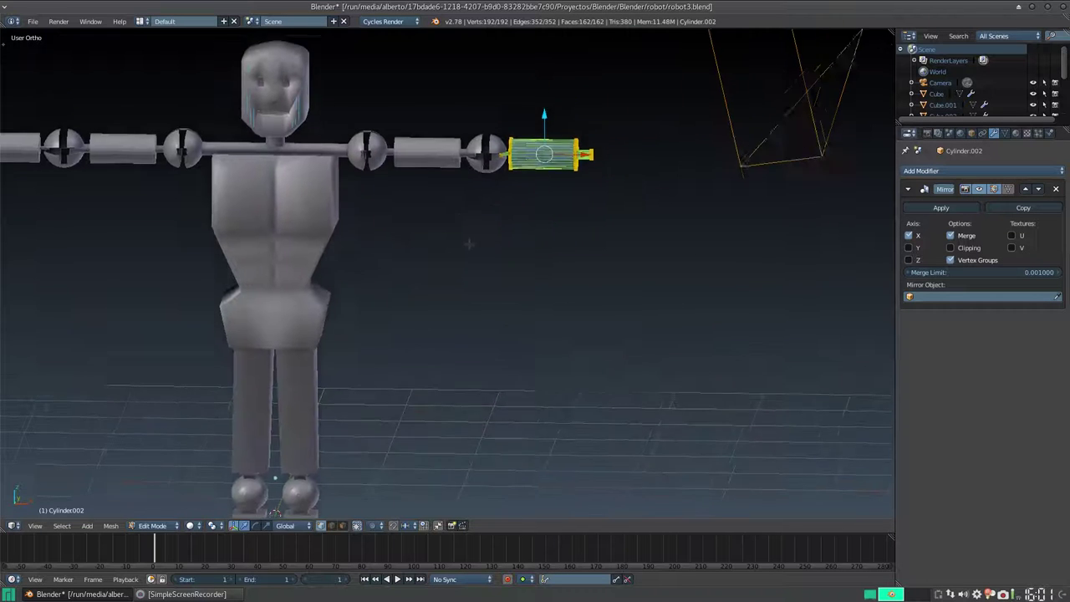
{"action": "scroll", "coordinate": [473, 245], "scroll_direction": "down", "scroll_amount": 5}
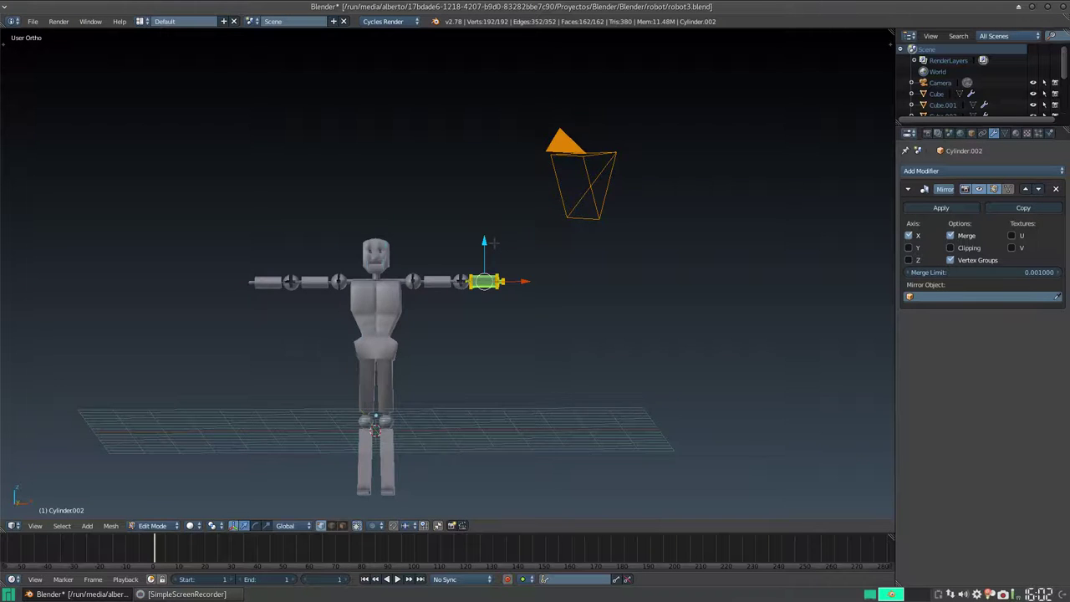
{"action": "scroll", "coordinate": [502, 243], "scroll_direction": "down", "scroll_amount": 2}
{"action": "middle_click_drag", "start_coordinate": [502, 243], "coordinate": [502, 195]}
{"action": "scroll", "coordinate": [519, 314], "scroll_direction": "up", "scroll_amount": 5}
{"action": "scroll", "coordinate": [502, 196], "scroll_direction": "down", "scroll_amount": 3}
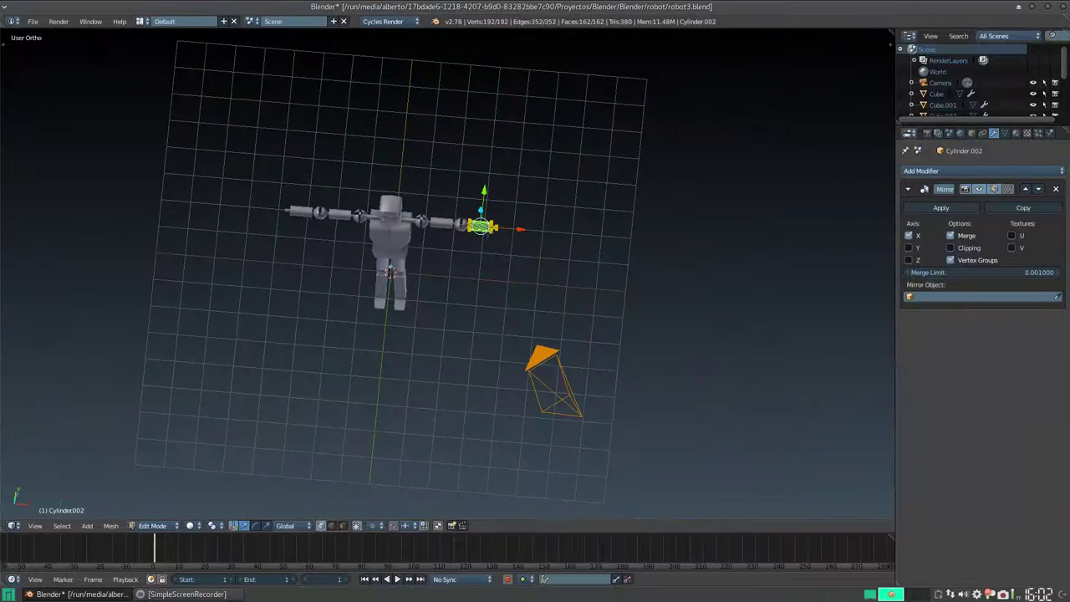
- Switch to the front orthographic view and finish editing the forearm
{"action": "key", "text": "KP_1"}
{"action": "middle_click_drag", "start_coordinate": [450, 272], "coordinate": [473, 142], "text": "shift"}
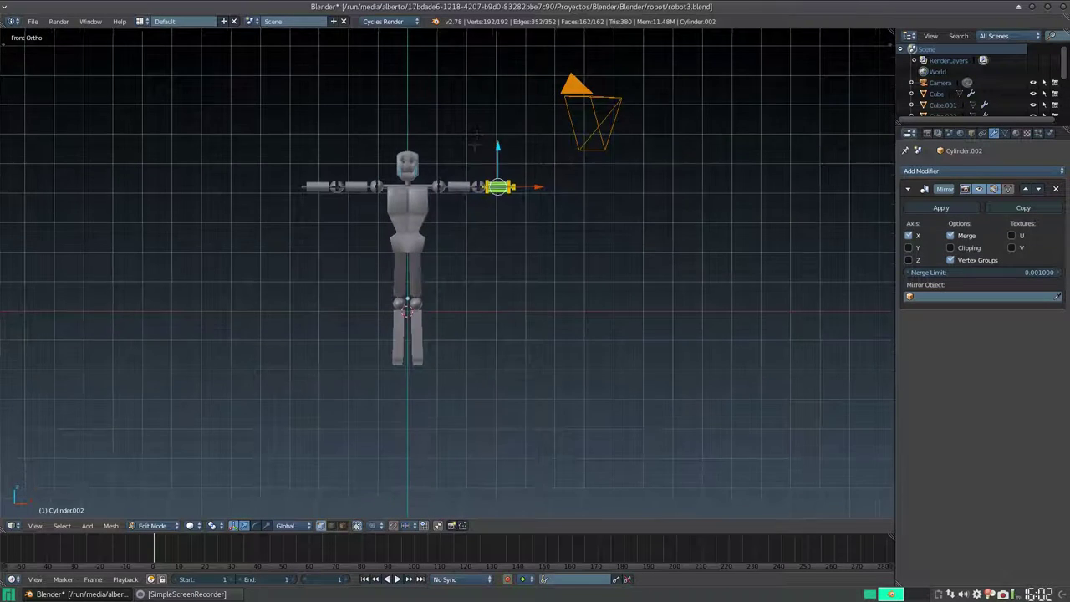
{"action": "scroll", "coordinate": [459, 220], "scroll_direction": "up", "scroll_amount": 4}
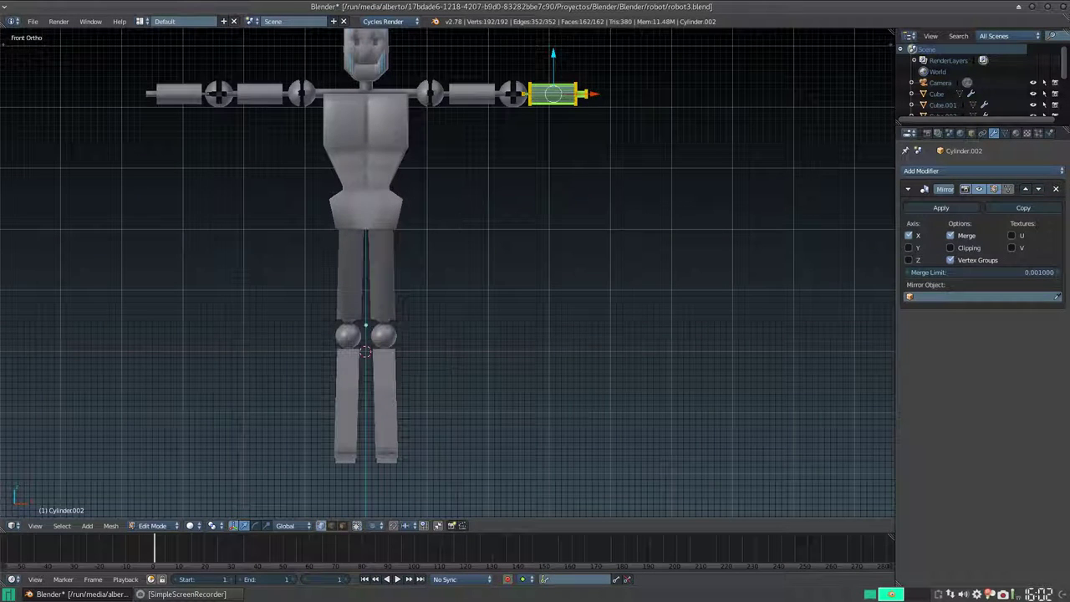
{"action": "key", "text": "Tab"}
- Add a cube mesh at the 3D cursor and give it a Mirror modifier on the X axis
{"action": "mouse_move", "coordinate": [442, 246]}
{"action": "middle_mouse_down", "text": "shift"}
{"action": "mouse_move", "coordinate": [444, 256]}
{"action": "mouse_move", "coordinate": [473, 216]}
{"action": "mouse_move", "coordinate": [474, 192]}
{"action": "mouse_move", "coordinate": [439, 261]}
{"action": "middle_mouse_up", "text": "shift"}
{"action": "scroll", "coordinate": [466, 226], "scroll_direction": "down", "scroll_amount": 5}
{"action": "scroll", "coordinate": [466, 238], "scroll_direction": "up", "scroll_amount": 1}
{"action": "scroll", "coordinate": [465, 239], "scroll_direction": "up", "scroll_amount": 5}
{"action": "key", "text": "shift+a"}
{"action": "mouse_move", "coordinate": [450, 265]}
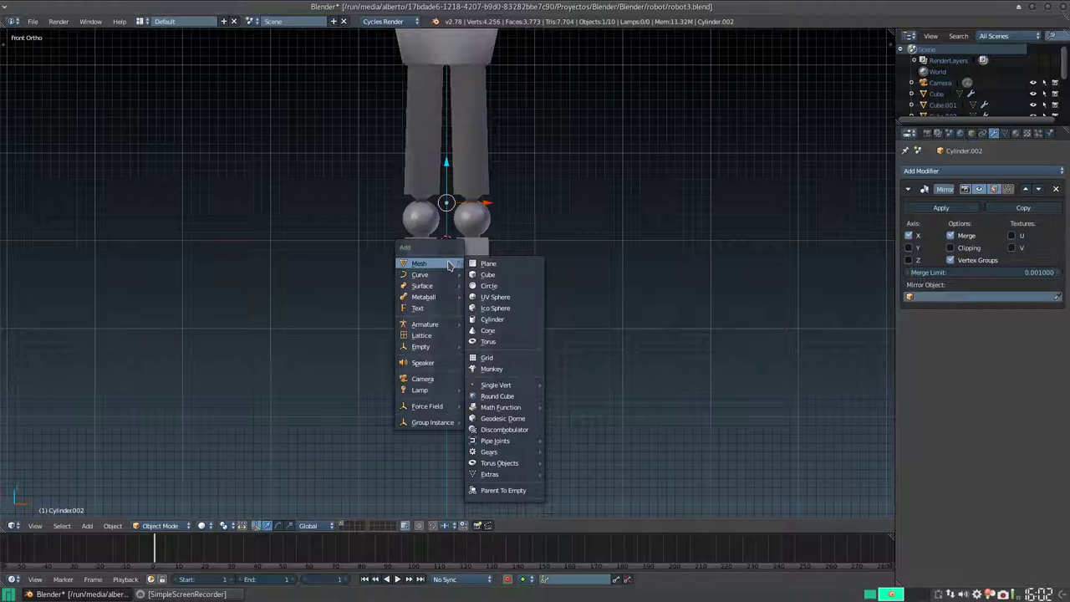
{"action": "left_click", "coordinate": [506, 276]}
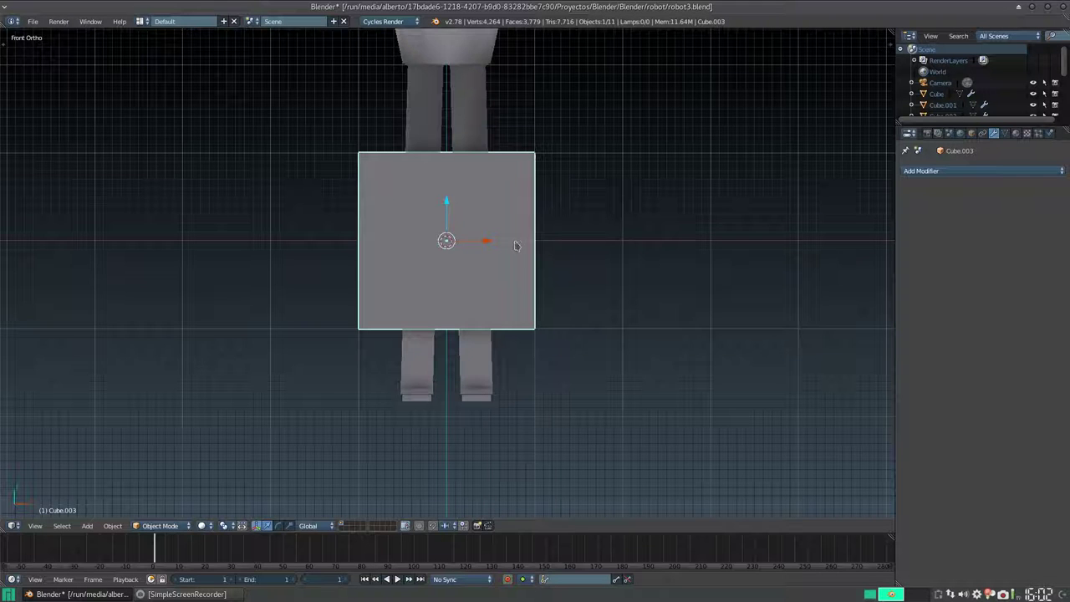
{"action": "left_click", "coordinate": [953, 180]}
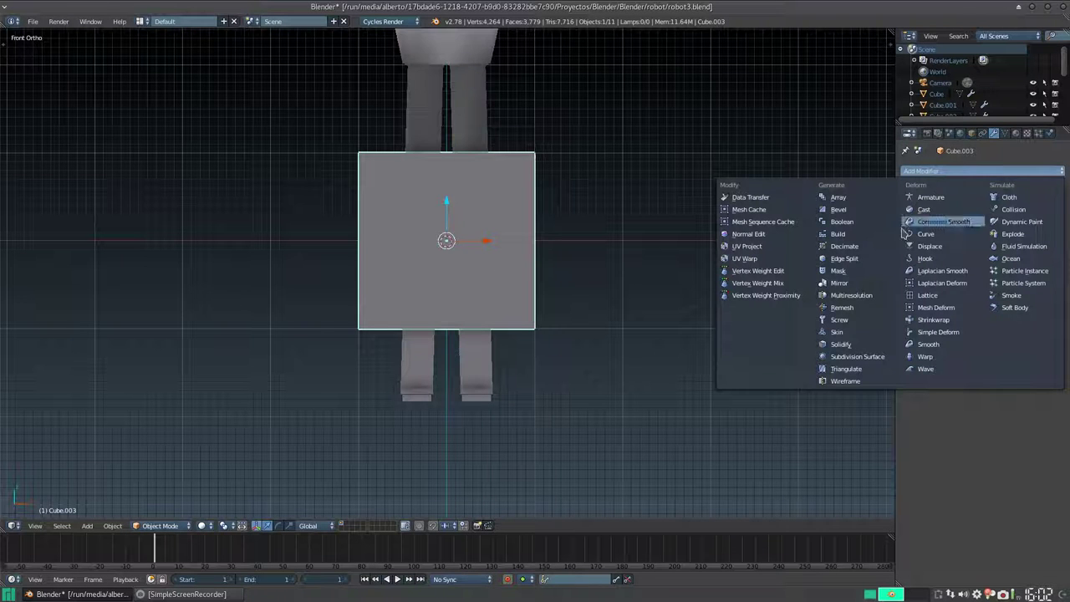
{"action": "left_click", "coordinate": [855, 286]}
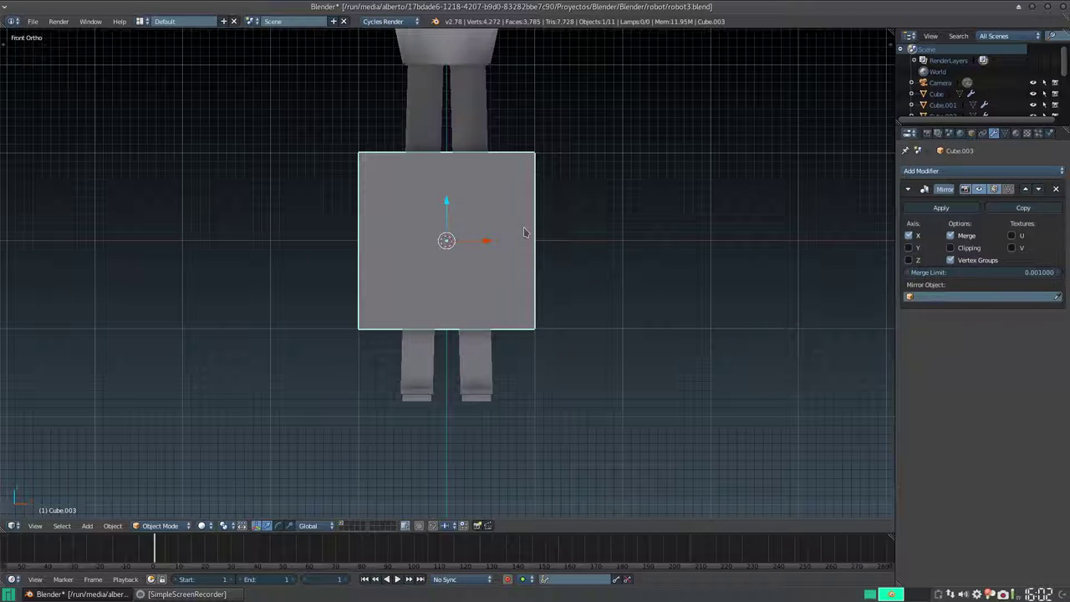
- Edit the cube's mesh and move all of it outward along X and up along Z to beside the torso, just below the arm
{"action": "key", "text": "Tab"}
{"action": "left_click_drag", "start_coordinate": [485, 241], "coordinate": [665, 241]}
{"action": "middle_click_drag", "start_coordinate": [666, 240], "coordinate": [645, 384], "text": "shift"}
{"action": "left_click_drag", "start_coordinate": [607, 346], "coordinate": [607, 75]}
{"action": "middle_click_drag", "start_coordinate": [607, 75], "coordinate": [585, 318], "text": "shift"}
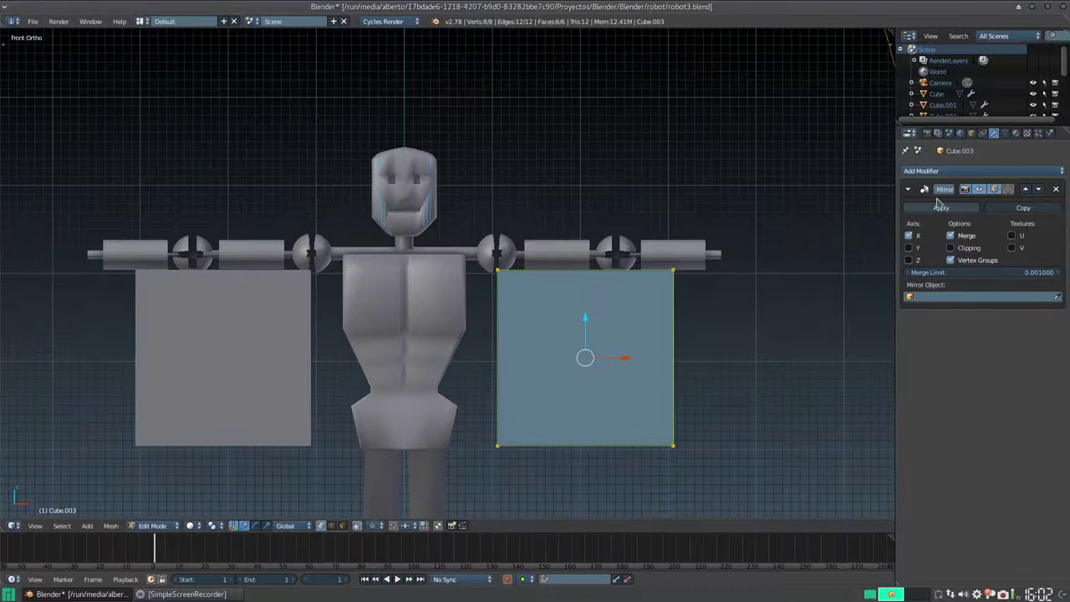
{"action": "left_click", "coordinate": [950, 171]}
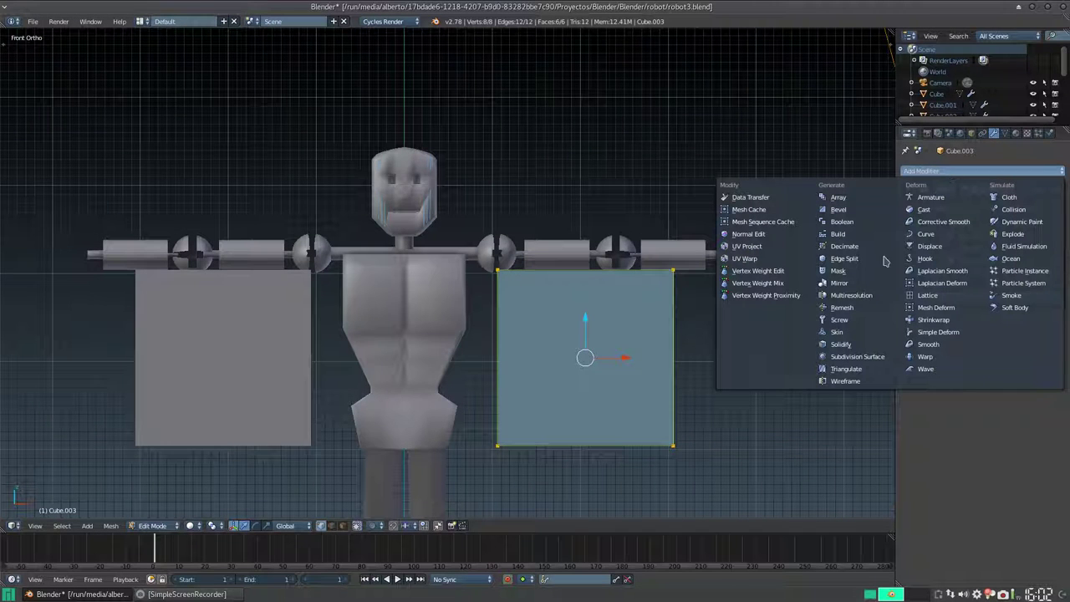
{"action": "left_click", "coordinate": [839, 282]}
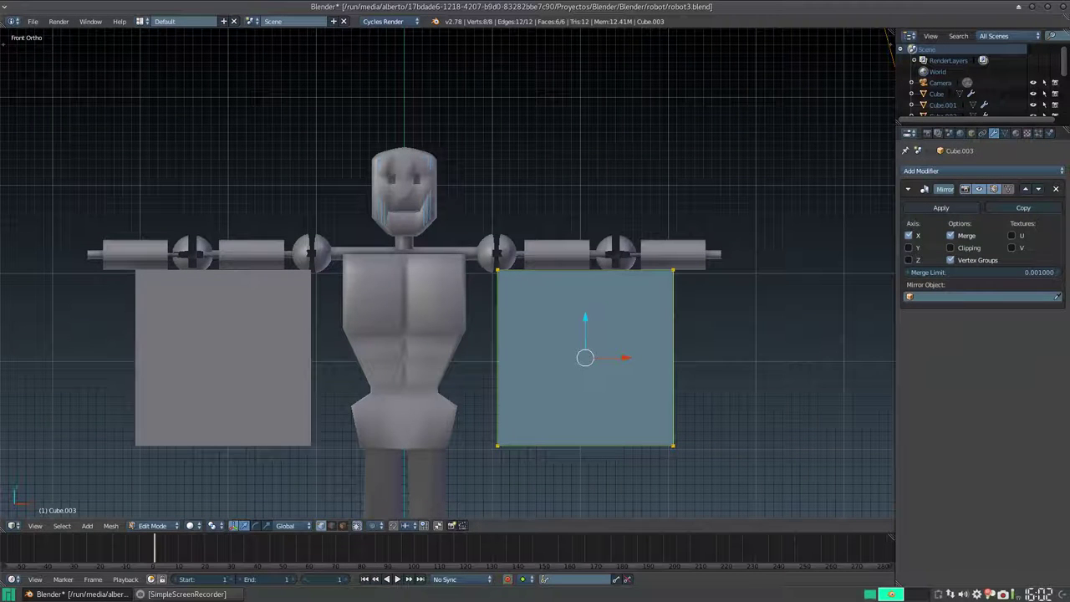
- Move the cube outward along X beyond the arm's end and scale it down to about a third of its size
{"action": "left_click_drag", "start_coordinate": [642, 364], "coordinate": [821, 364]}
{"action": "key", "text": "s"}
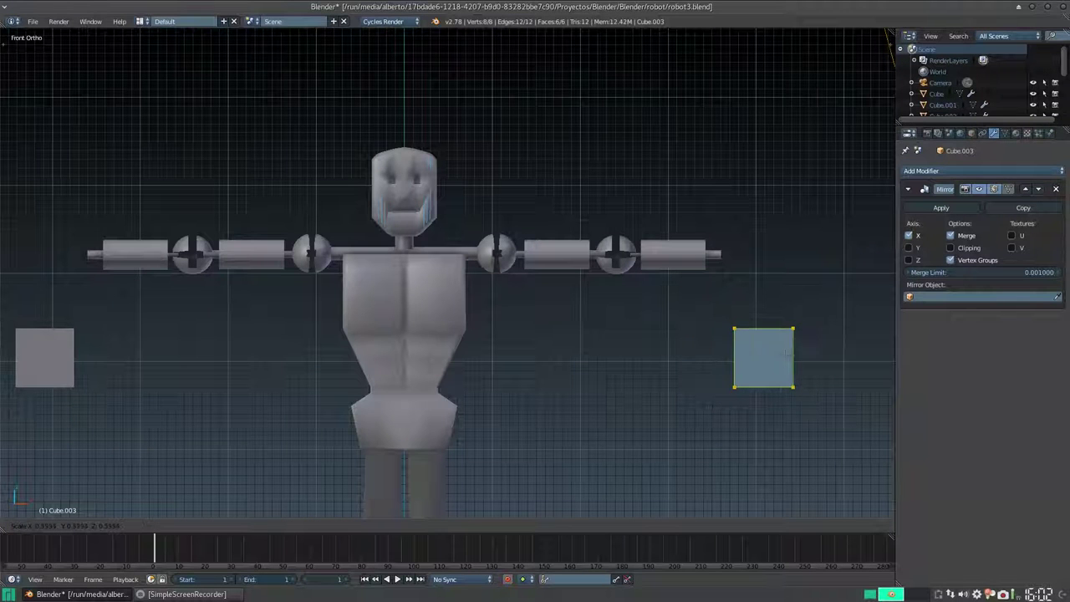
{"action": "left_click", "coordinate": [783, 360]}
- Raise the small cube along Z to arm height and move it inward along X against the end of the forearm
{"action": "left_click_drag", "start_coordinate": [764, 319], "coordinate": [763, 221]}
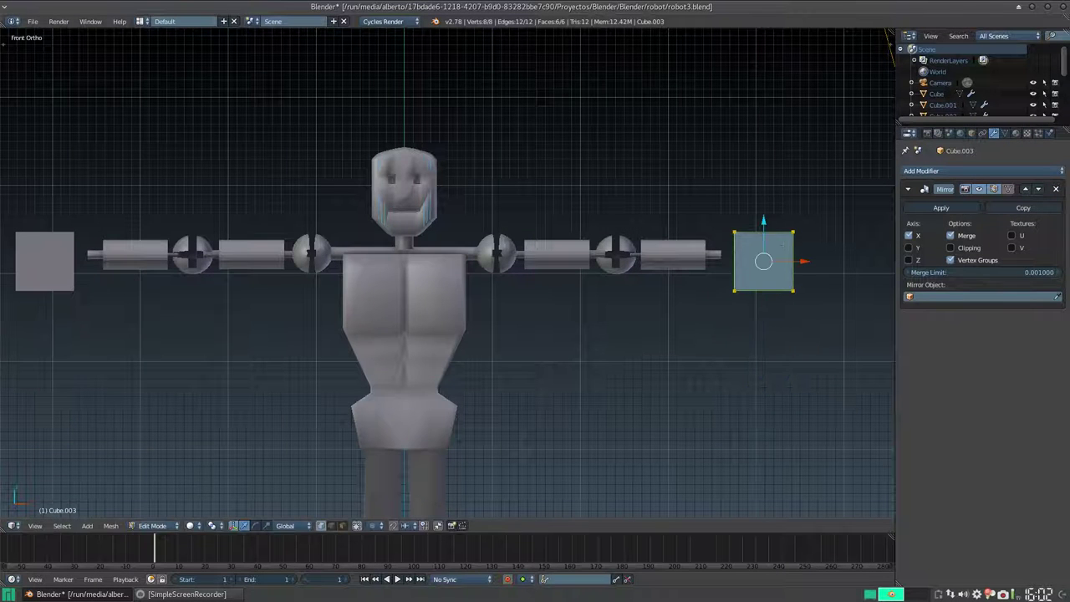
{"action": "left_click_drag", "start_coordinate": [801, 262], "coordinate": [776, 261]}
{"action": "left_click_drag", "start_coordinate": [739, 221], "coordinate": [739, 214]}
- Flatten the hand block along Z to about a third of its height and align it vertically with the forearm
{"action": "middle_click_drag", "start_coordinate": [836, 197], "coordinate": [776, 236]}
{"action": "middle_click_drag", "start_coordinate": [685, 293], "coordinate": [568, 220]}
{"action": "scroll", "coordinate": [379, 210], "scroll_direction": "up", "scroll_amount": 3}
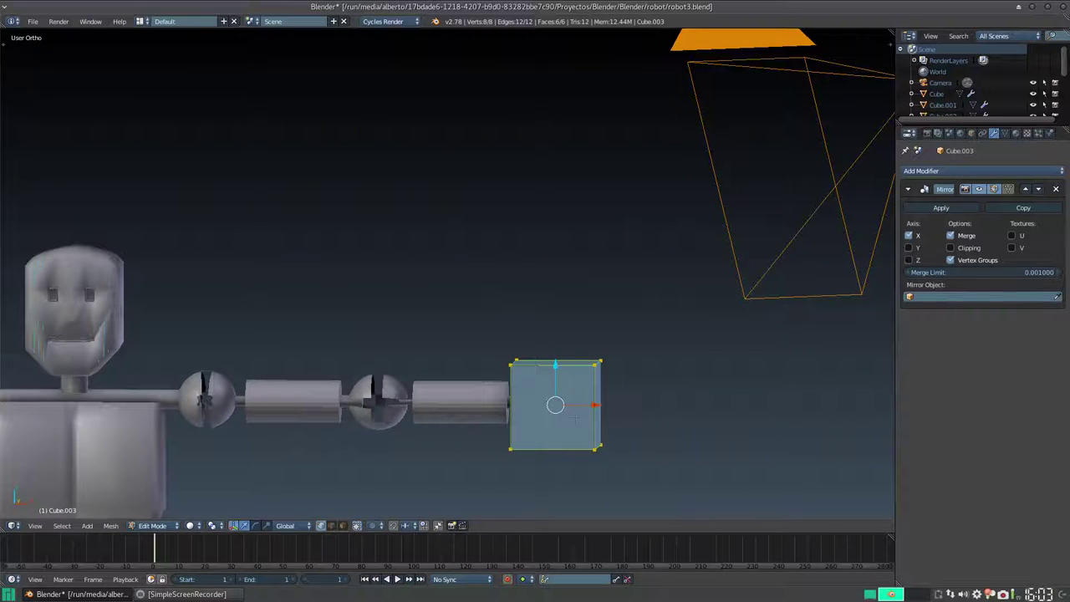
{"action": "key", "text": "s"}
{"action": "key", "text": "z"}
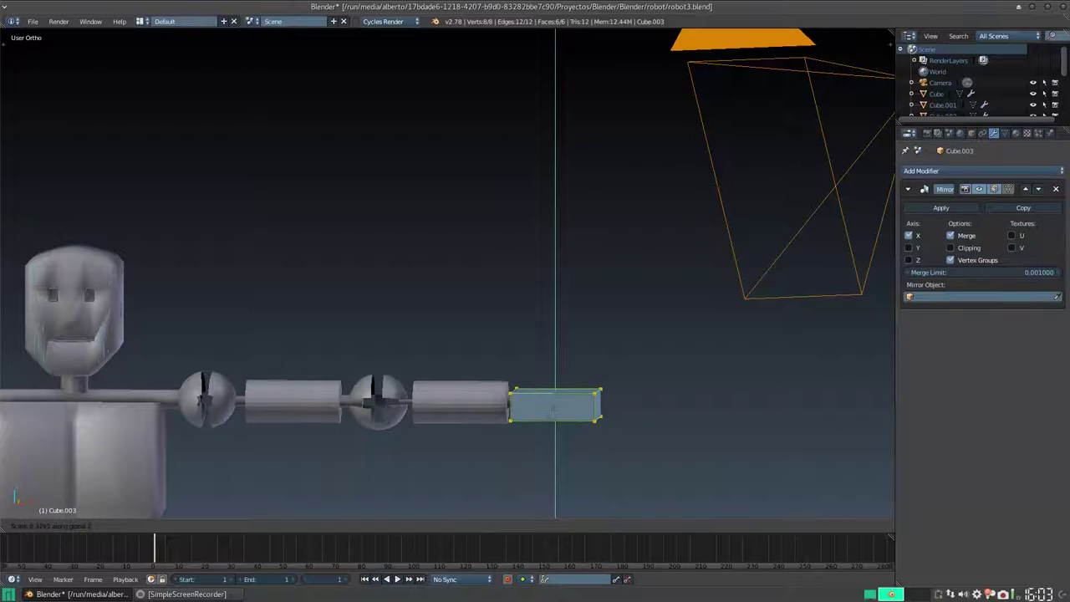
{"action": "left_click", "coordinate": [552, 410]}
{"action": "middle_click_drag", "start_coordinate": [553, 410], "coordinate": [553, 439]}
{"action": "middle_click_drag", "start_coordinate": [556, 381], "coordinate": [623, 234]}
{"action": "key", "text": "g"}
{"action": "key", "text": "z"}
{"action": "left_click", "coordinate": [514, 361]}
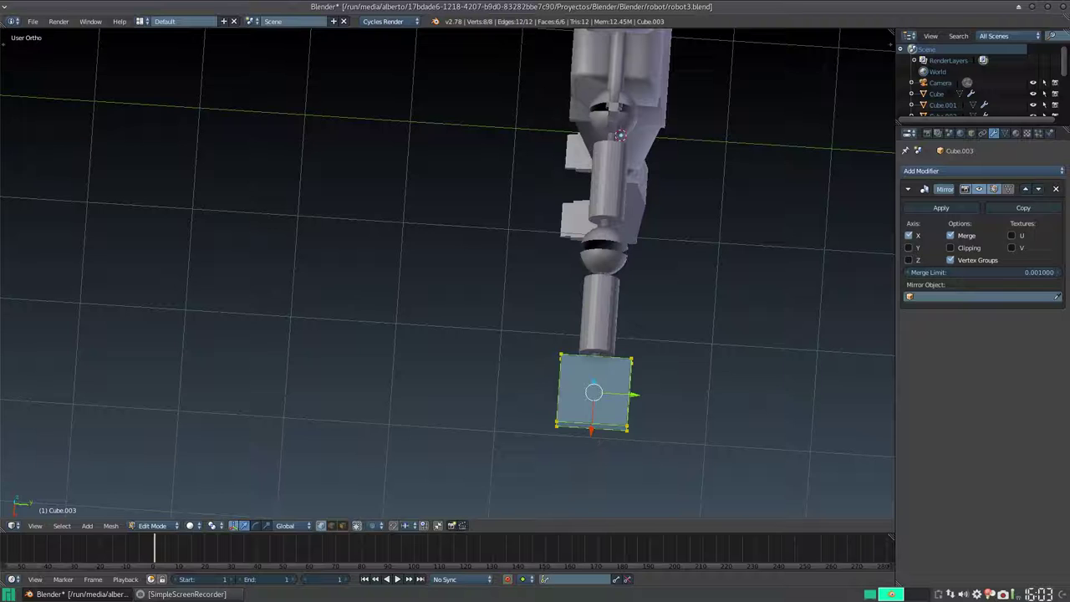
- Narrow the hand block along Y to about 0.6 of its width, close to the forearm's thickness
{"action": "key", "text": "s"}
{"action": "key", "text": "y"}
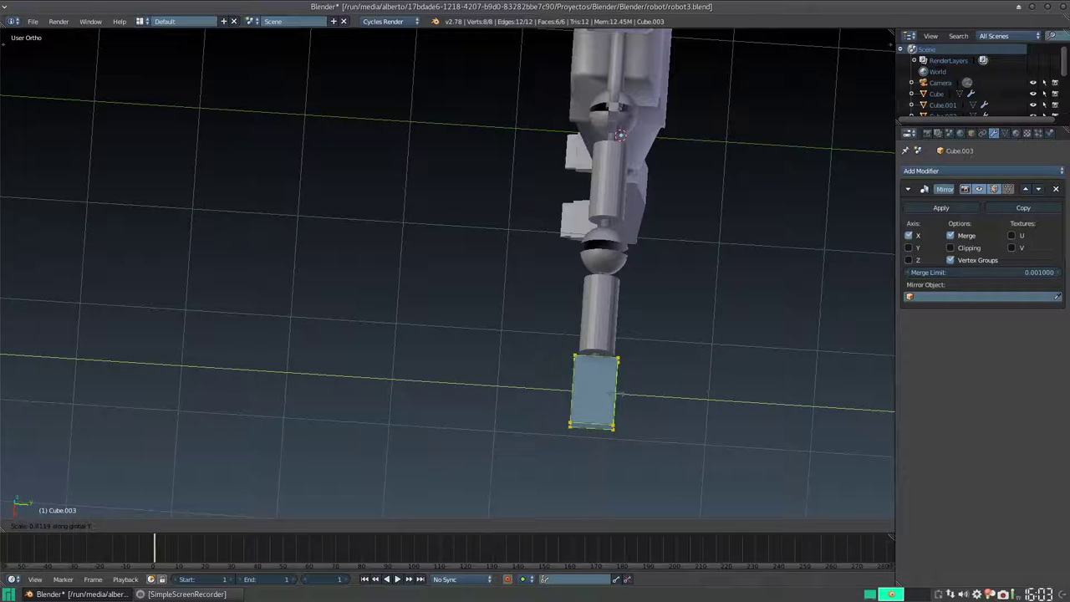
{"action": "key", "text": "Return"}
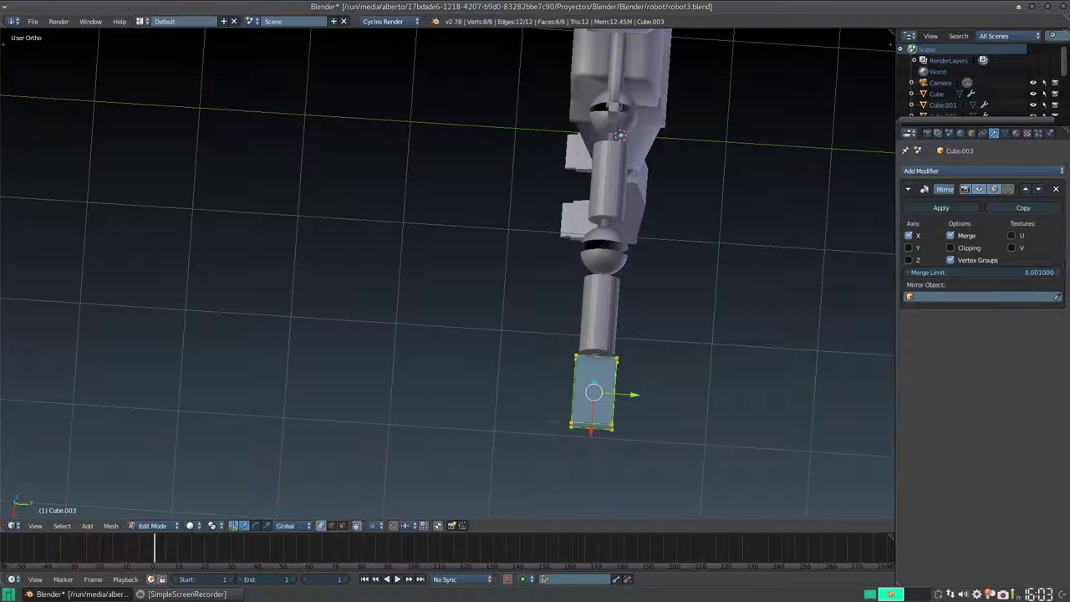
- Box-select the vertices at the hand block's outer end and move them about 0.28 inward along X
{"action": "key", "text": "a"}
{"action": "key", "text": "b"}
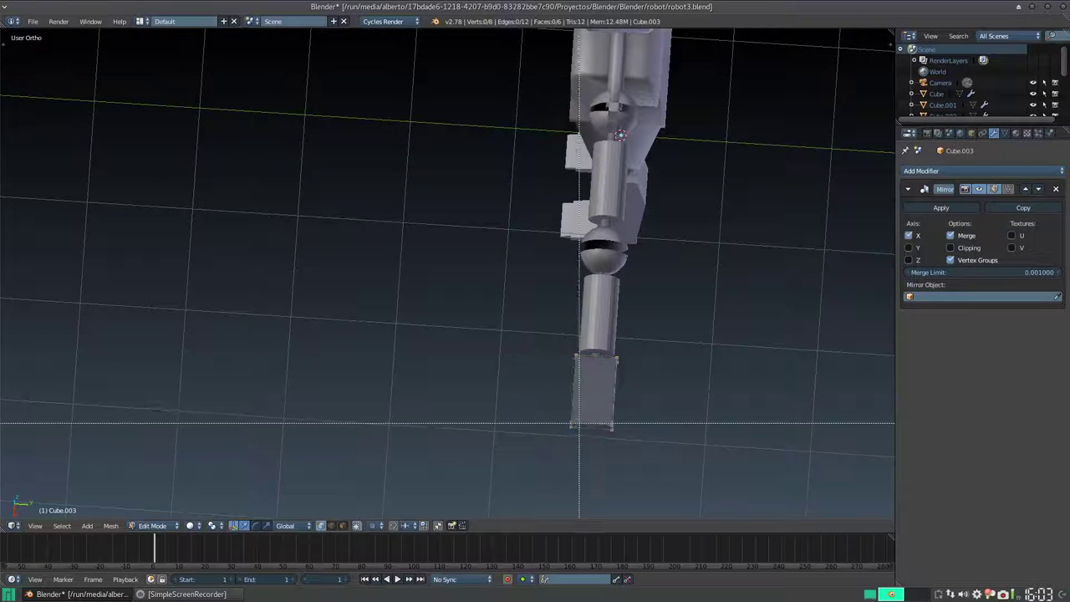
{"action": "left_click_drag", "start_coordinate": [547, 409], "coordinate": [661, 448]}
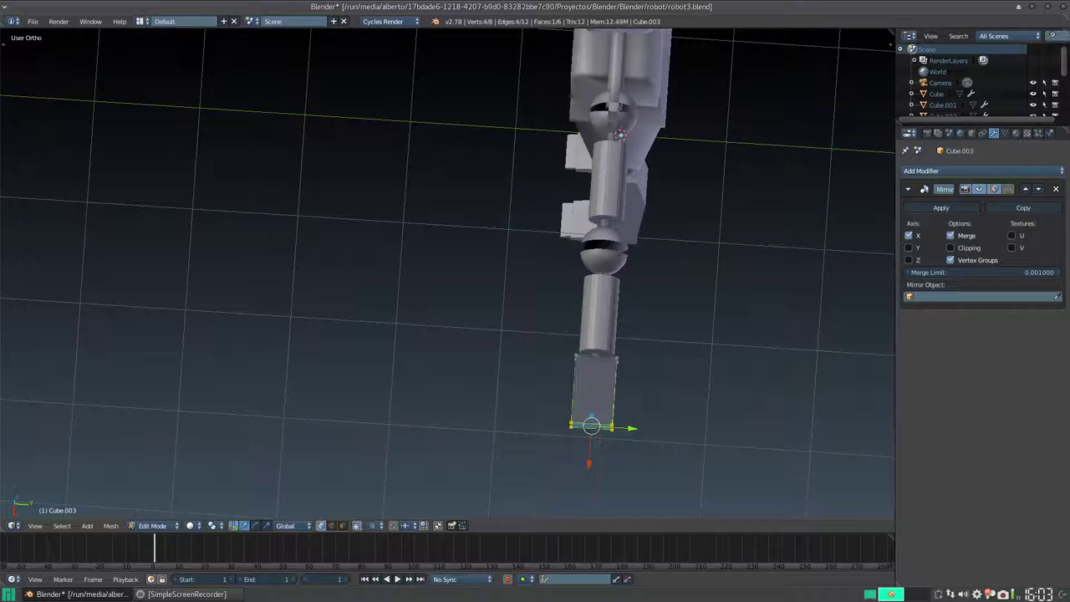
{"action": "key", "text": "g"}
{"action": "key", "text": "x"}
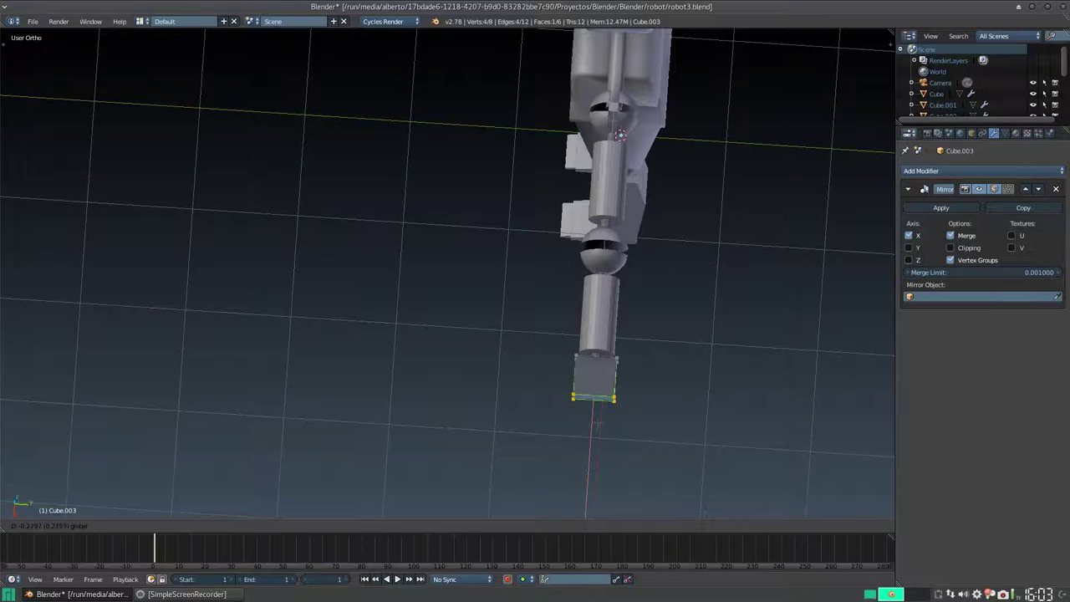
{"action": "left_click", "coordinate": [598, 423]}
- Add one loop cut around the hand block, crosswise to the arm, and slide it about 0.45 toward the wrist
{"action": "middle_click_drag", "start_coordinate": [426, 480], "coordinate": [478, 337]}
{"action": "scroll", "coordinate": [585, 362], "scroll_direction": "up", "scroll_amount": 4}
{"action": "middle_click_drag", "start_coordinate": [479, 336], "coordinate": [528, 325]}
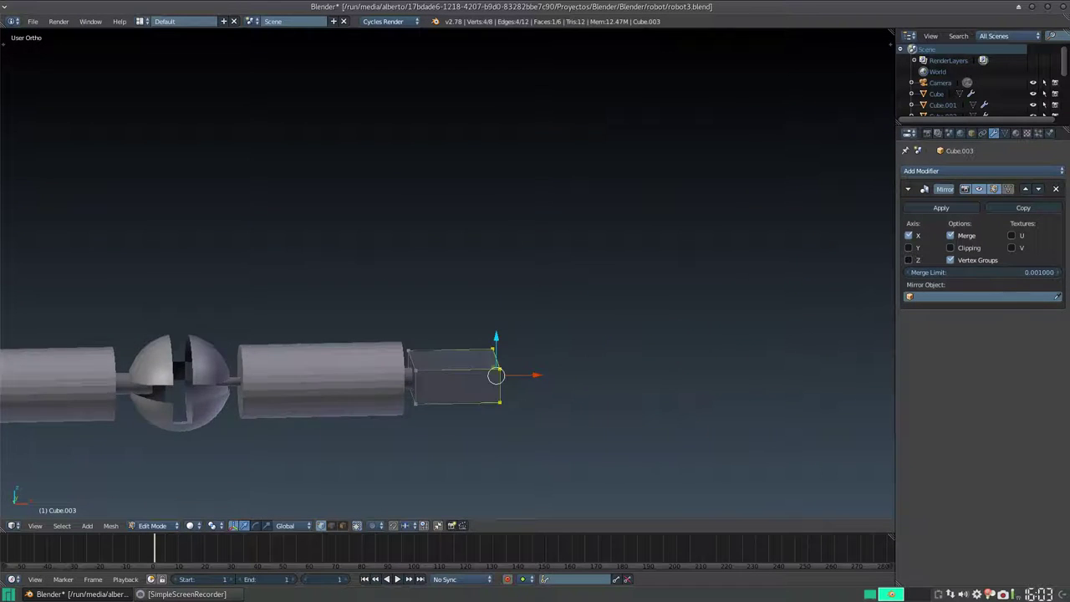
{"action": "scroll", "coordinate": [528, 325], "scroll_direction": "up", "scroll_amount": 3}
{"action": "scroll", "coordinate": [478, 427], "scroll_direction": "down", "scroll_amount": 2}
{"action": "middle_click_drag", "start_coordinate": [477, 427], "coordinate": [476, 352], "text": "shift"}
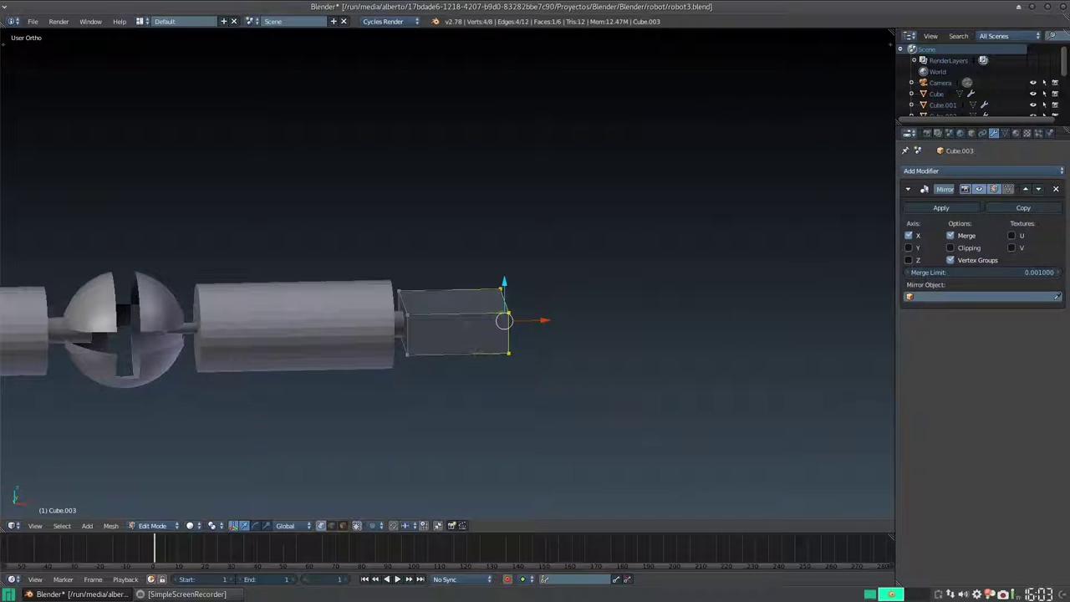
{"action": "key", "text": "ctrl+r"}
{"action": "left_click", "coordinate": [452, 322]}
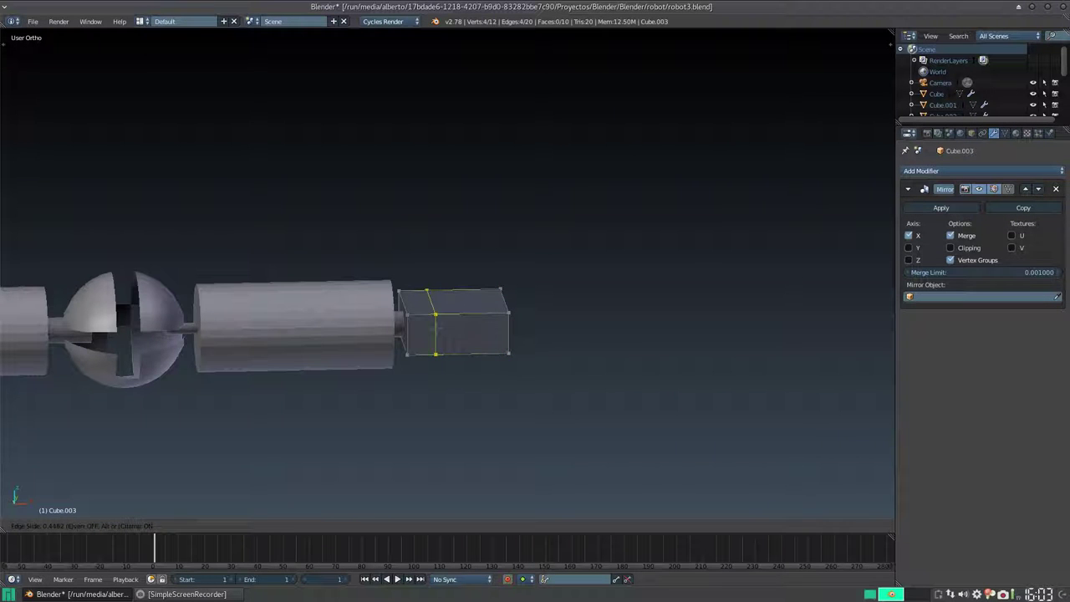
{"action": "left_click", "coordinate": [434, 327]}
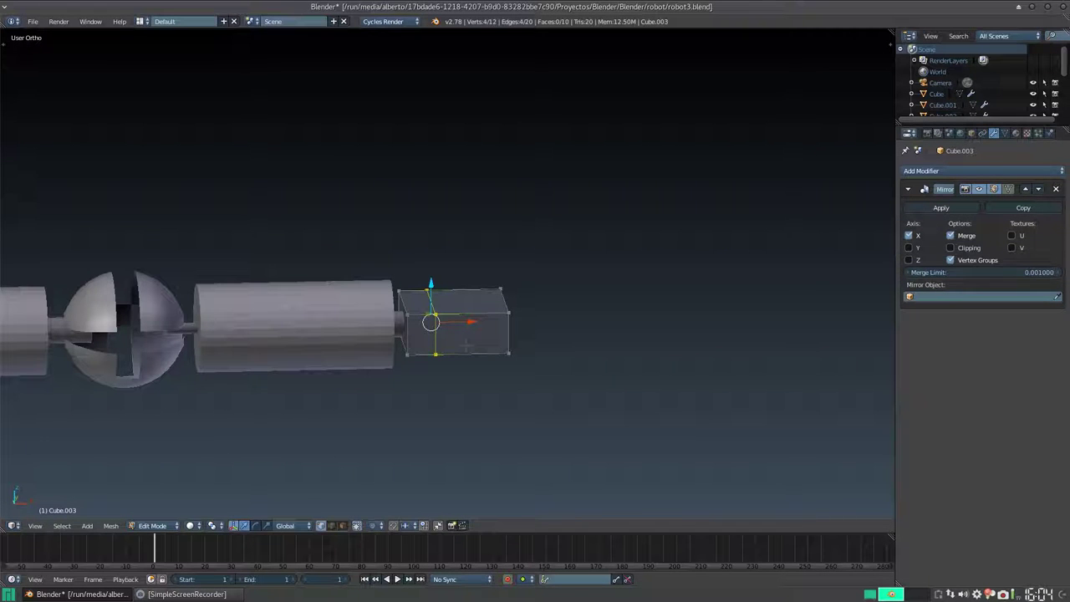
- In face select mode, select the hand's front side face nearest the wrist and extrude it slightly outward
{"action": "left_click", "coordinate": [342, 526]}
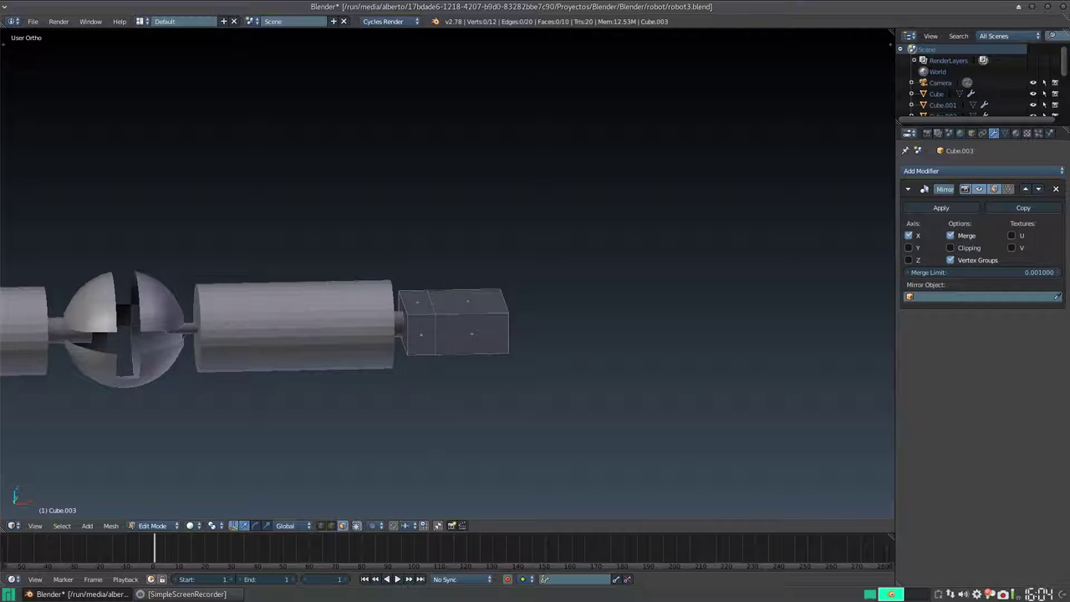
{"action": "right_click", "coordinate": [421, 334]}
{"action": "middle_click_drag", "start_coordinate": [444, 329], "coordinate": [470, 375]}
{"action": "scroll", "coordinate": [468, 293], "scroll_direction": "up", "scroll_amount": 3}
{"action": "middle_click_drag", "start_coordinate": [467, 281], "coordinate": [487, 335], "text": "shift"}
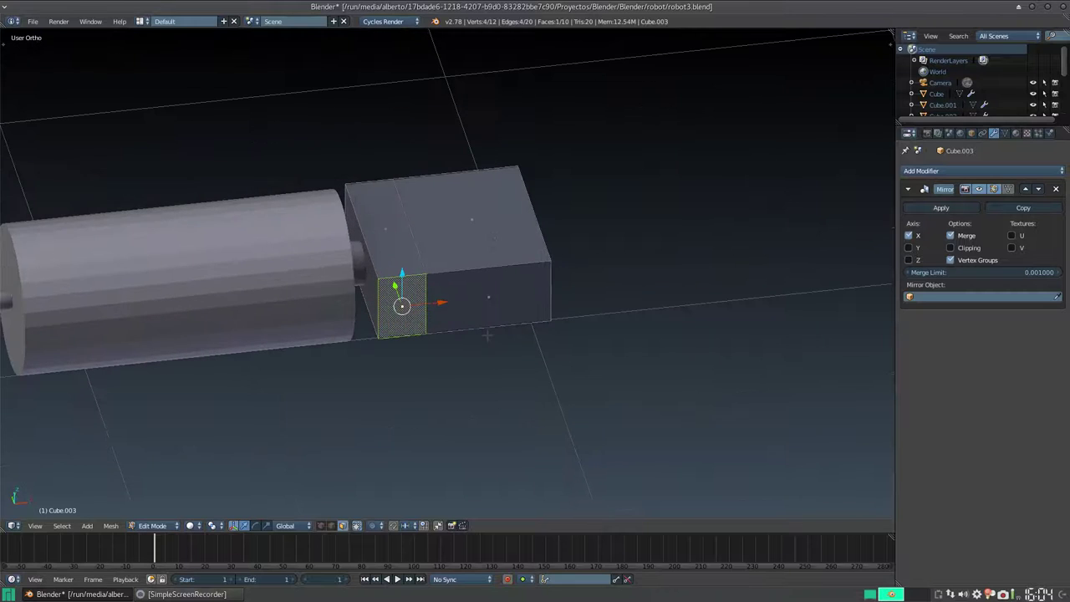
{"action": "key", "text": "e"}
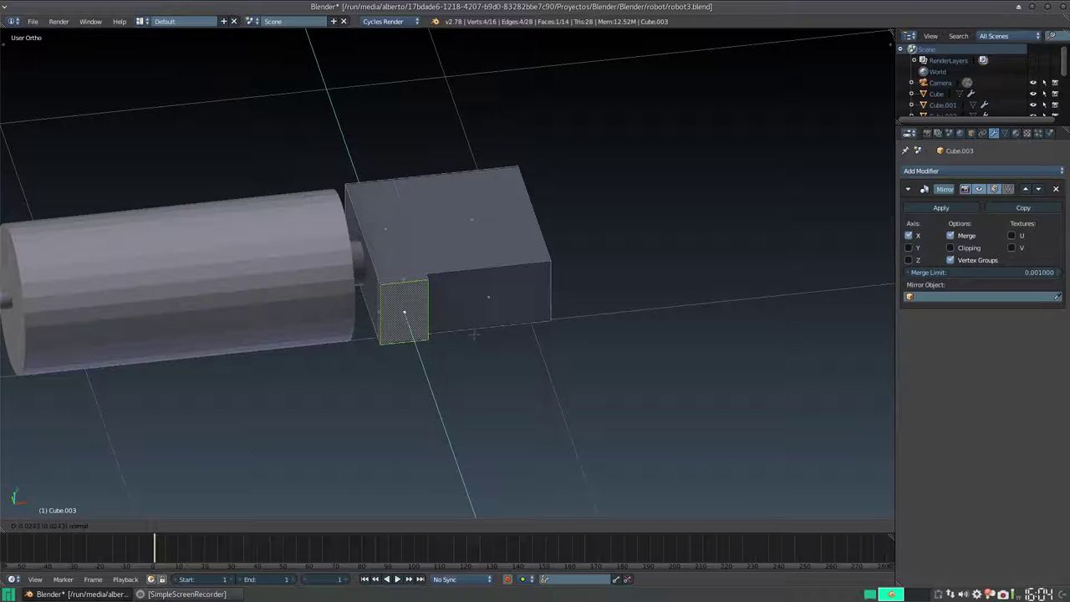
{"action": "left_click", "coordinate": [474, 332]}
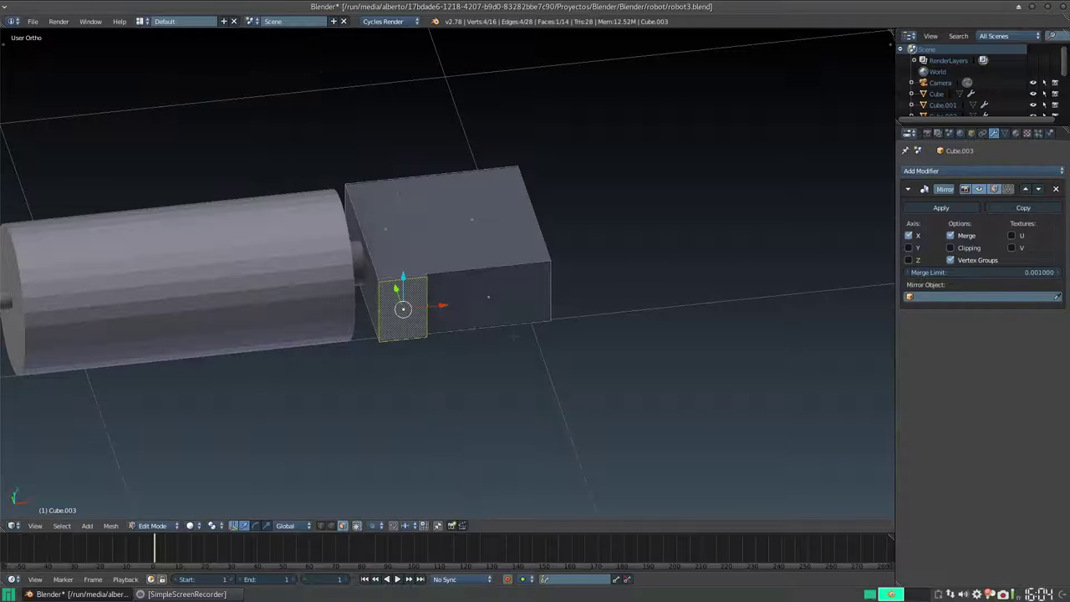
- Extrude that side face in place and scale the new face down to about a quarter of its size
{"action": "key", "text": "e"}
{"action": "key", "text": "Escape"}
{"action": "key", "text": "s"}
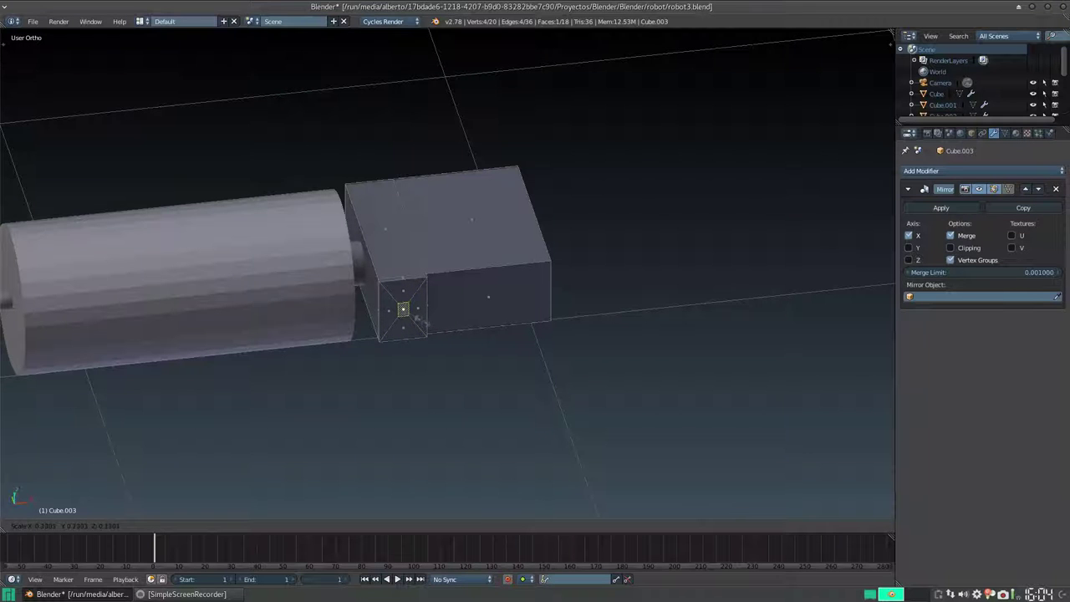
{"action": "left_click", "coordinate": [414, 318]}
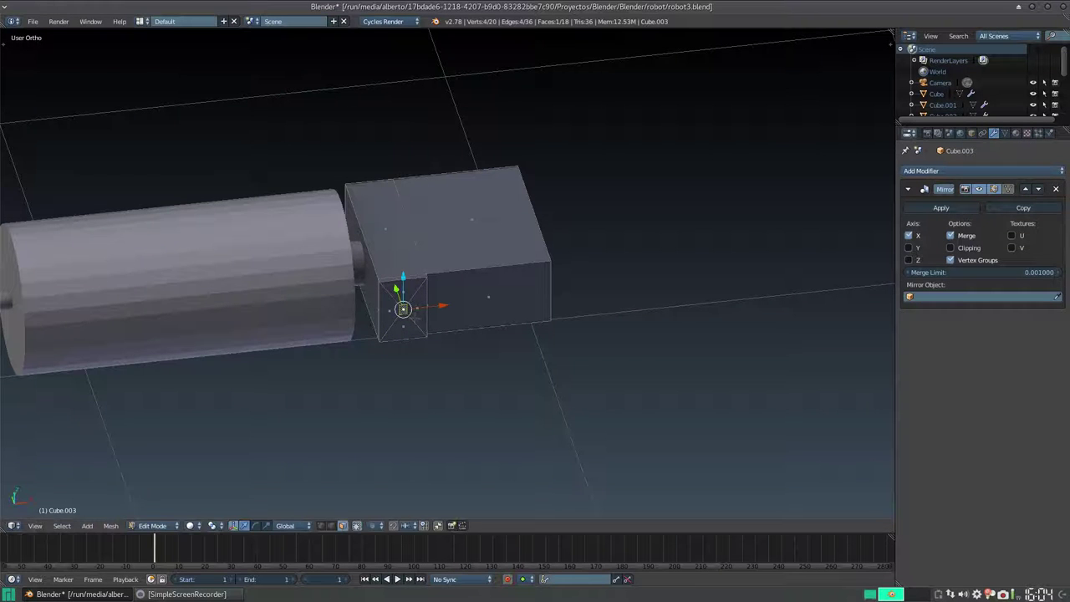
- From the top orthographic view, extrude the small inner face a short distance outward along its normal
{"action": "scroll", "coordinate": [415, 319], "scroll_direction": "down", "scroll_amount": 3}
{"action": "middle_click_drag", "start_coordinate": [414, 318], "coordinate": [420, 332]}
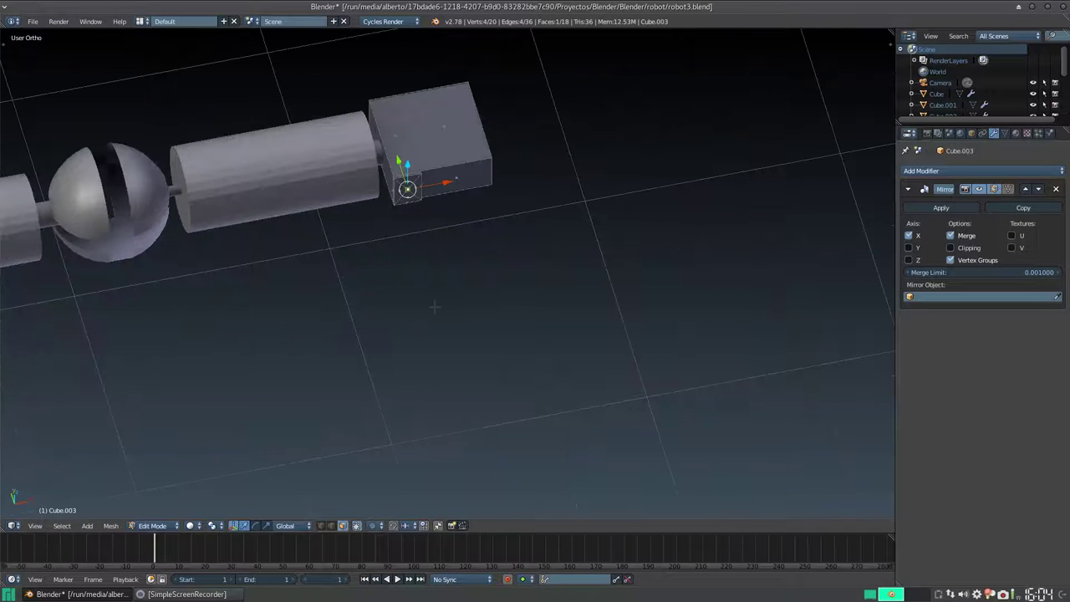
{"action": "key", "text": "KP_7"}
{"action": "middle_click_drag", "start_coordinate": [430, 87], "coordinate": [396, 312], "text": "shift"}
{"action": "scroll", "coordinate": [432, 209], "scroll_direction": "up", "scroll_amount": 3}
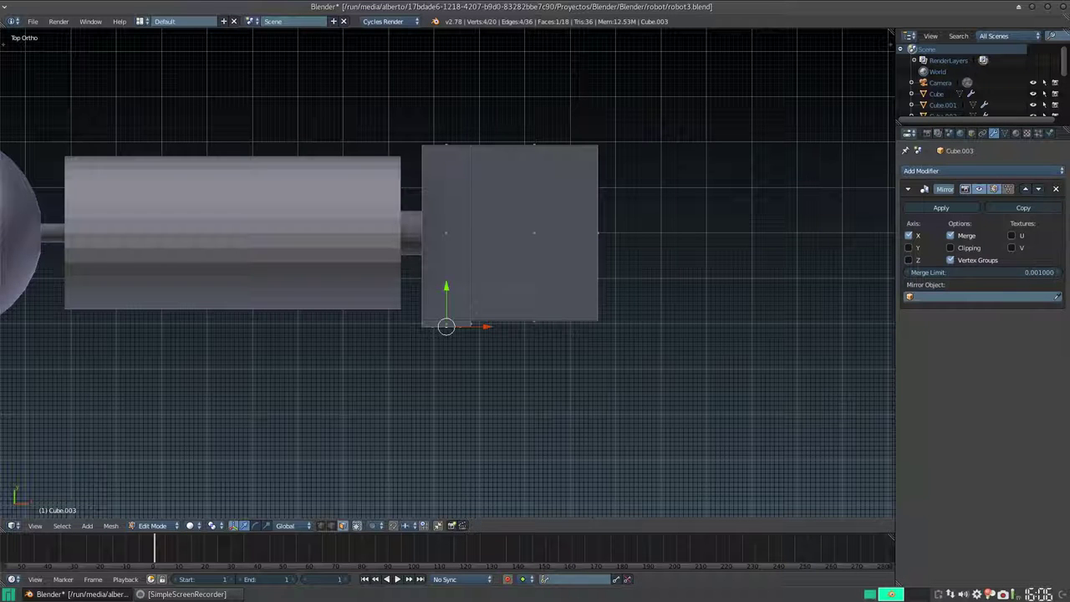
{"action": "key", "text": "e"}
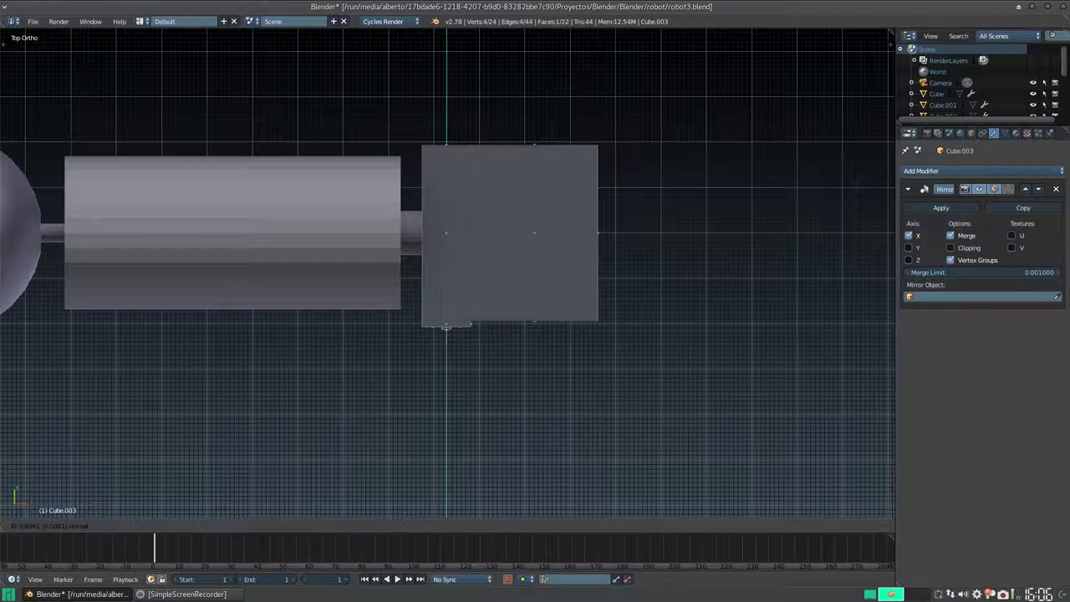
{"action": "left_click", "coordinate": [456, 313]}
- Move the small extruded face slightly downward along Z on the side of the hand
{"action": "middle_click_drag", "start_coordinate": [456, 312], "coordinate": [461, 194]}
{"action": "scroll", "coordinate": [477, 299], "scroll_direction": "down", "scroll_amount": 8}
{"action": "scroll", "coordinate": [458, 411], "scroll_direction": "up", "scroll_amount": 5}
{"action": "middle_click_drag", "start_coordinate": [459, 365], "coordinate": [461, 237], "text": "shift"}
{"action": "scroll", "coordinate": [469, 302], "scroll_direction": "up", "scroll_amount": 4}
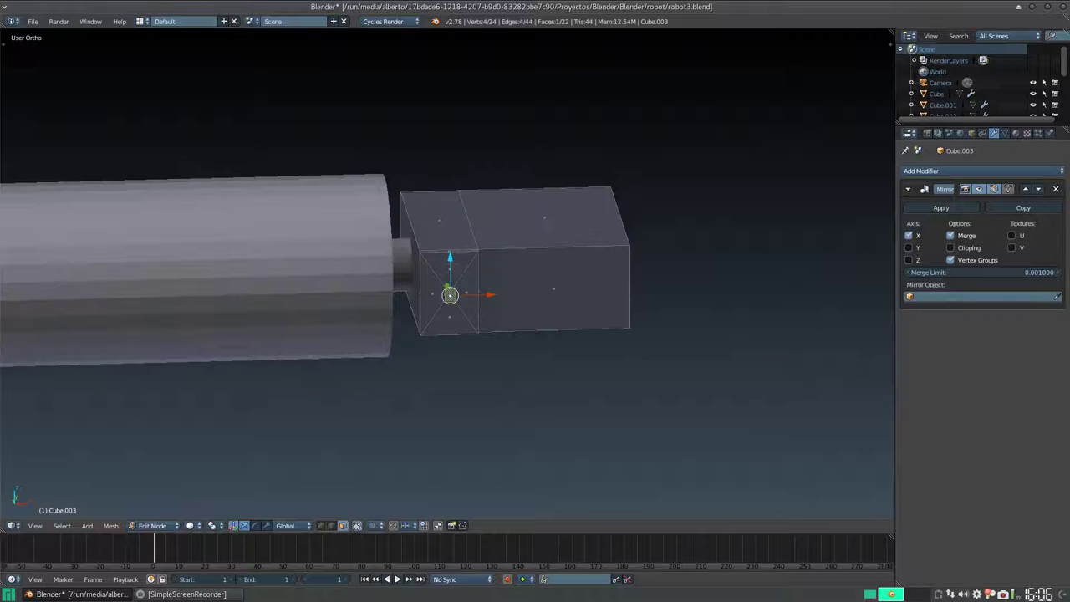
{"action": "key", "text": "g"}
{"action": "key", "text": "z"}
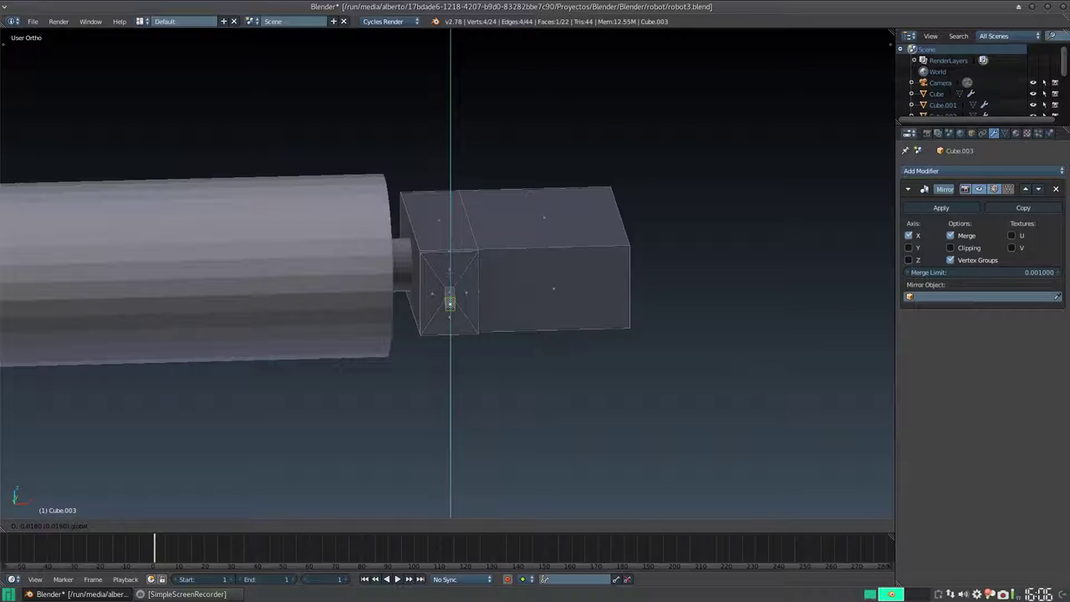
{"action": "left_click", "coordinate": [449, 301]}
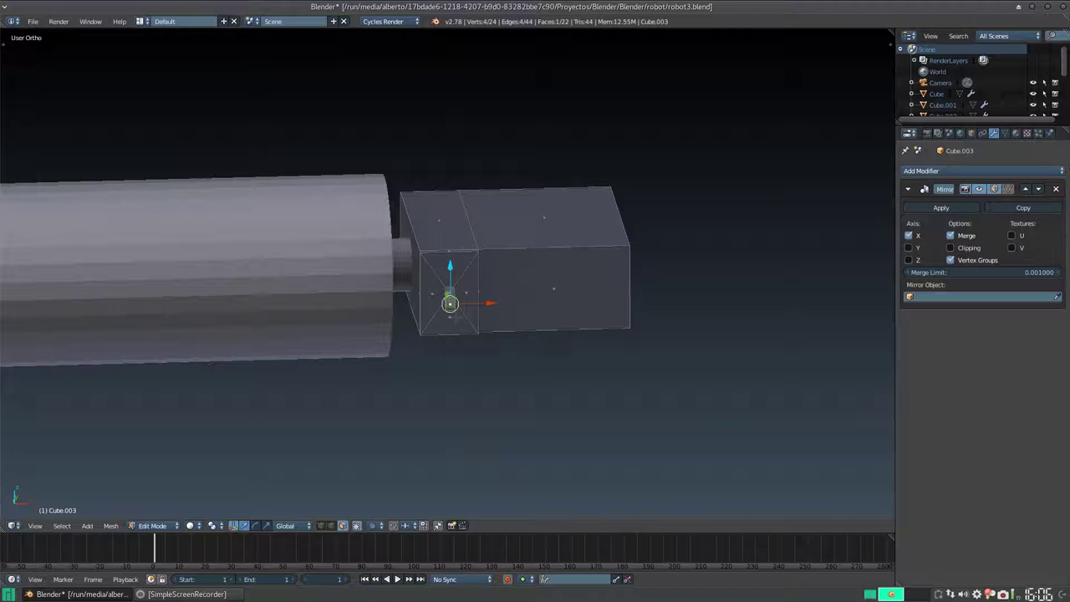
- Rotate the small extruded face around the X axis so that it tilts downward, away from the hand
{"action": "middle_click_drag", "start_coordinate": [456, 308], "coordinate": [385, 315]}
{"action": "scroll", "coordinate": [459, 314], "scroll_direction": "up", "scroll_amount": 3}
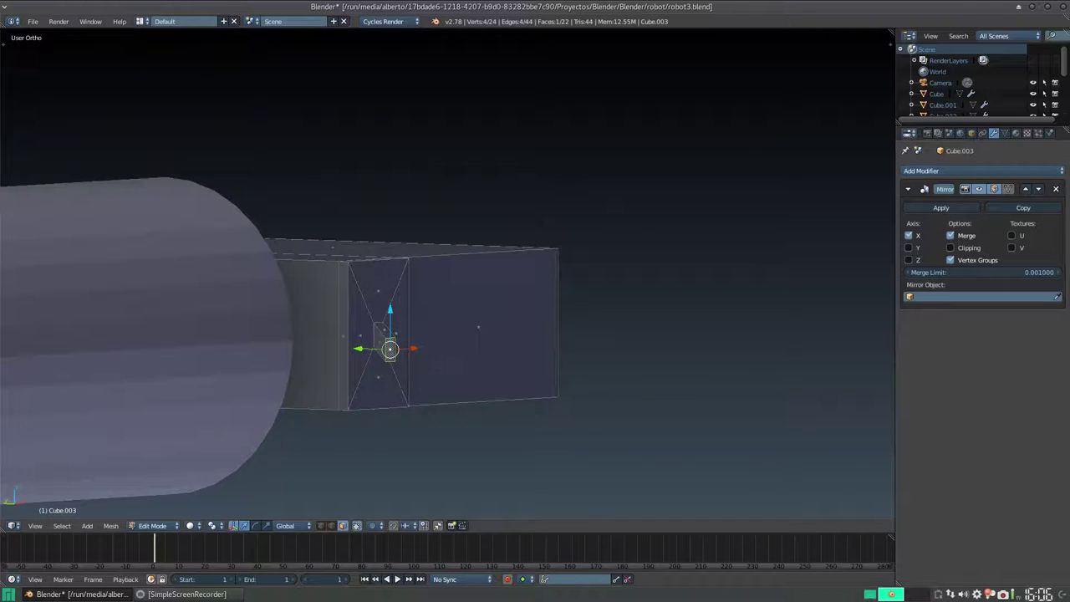
{"action": "middle_click_drag", "start_coordinate": [478, 327], "coordinate": [437, 429]}
{"action": "key", "text": "r"}
{"action": "key", "text": "x"}
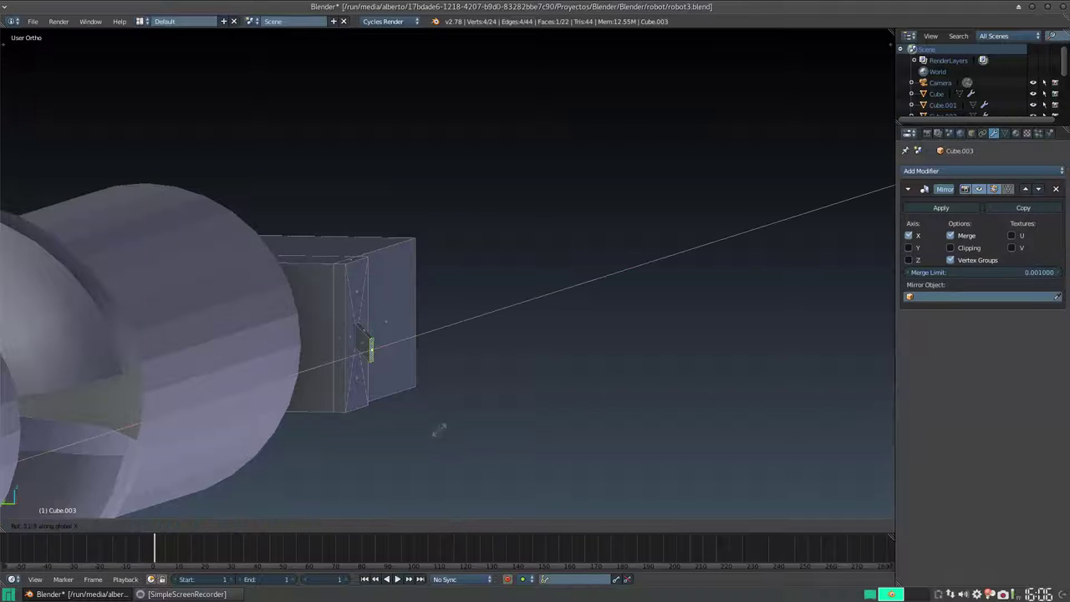
{"action": "left_click", "coordinate": [401, 440]}
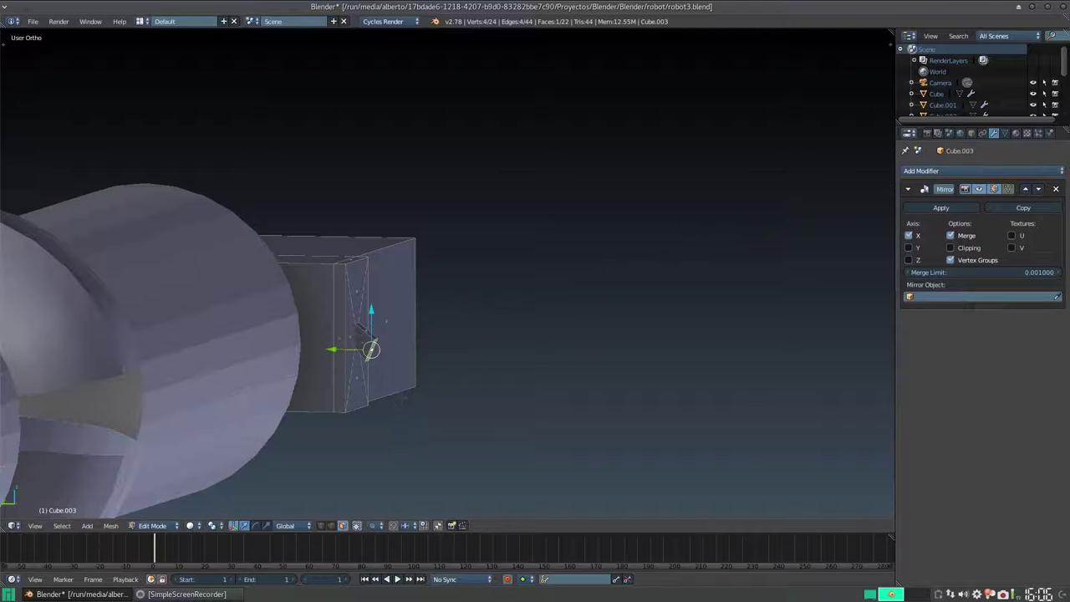
- Extrude the tilted face in place, enlarge it about 3.3 times, and extrude it about 0.07 outward as a thumb segment
{"action": "key", "text": "e"}
{"action": "key", "text": "Escape"}
{"action": "key", "text": "s"}
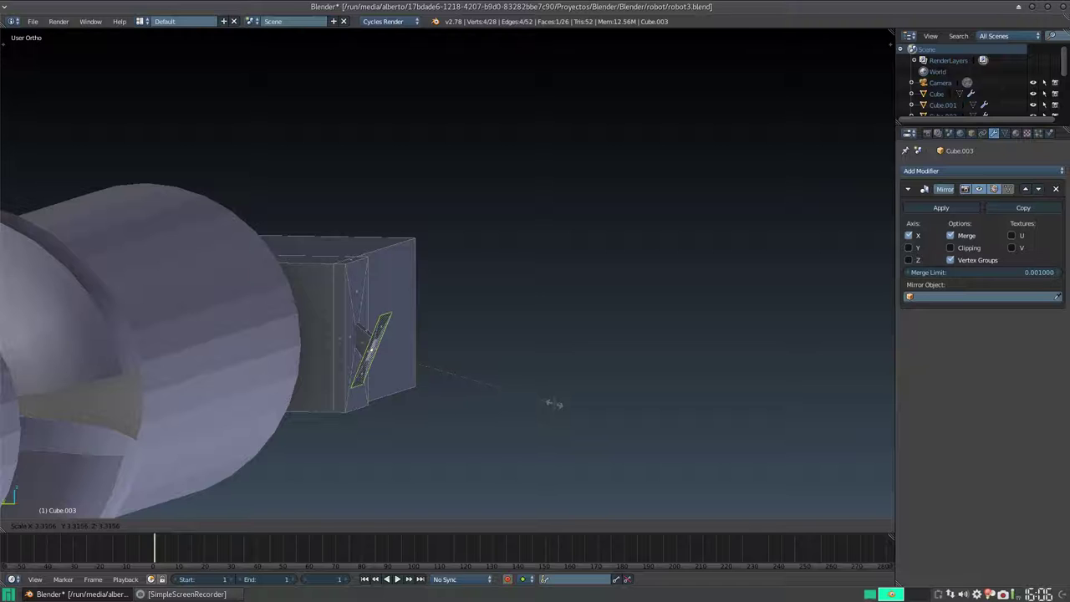
{"action": "left_click", "coordinate": [556, 404]}
{"action": "key", "text": "e"}
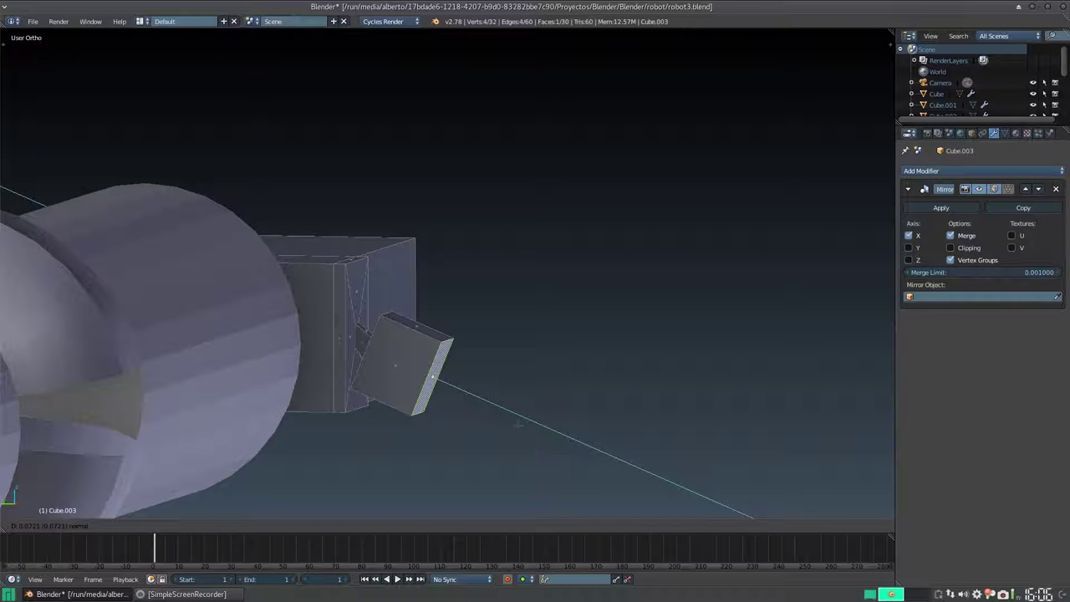
{"action": "left_click", "coordinate": [520, 423]}
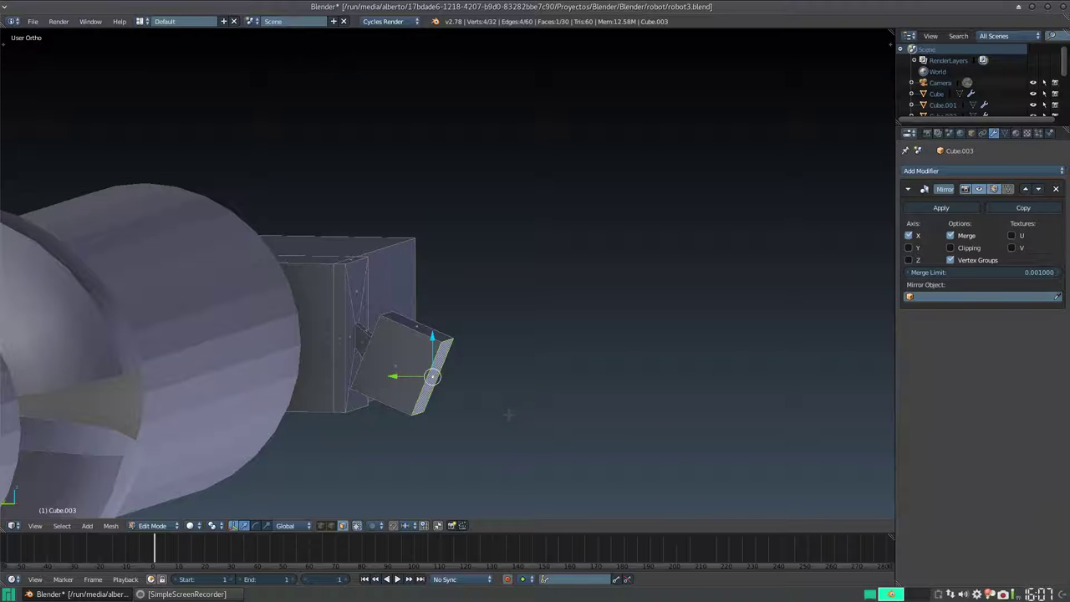
- Extrude the thumb segment's end face, scale it down to about 0.24, and extrude the small face slightly outward as a joint
{"action": "key", "text": "e"}
{"action": "key", "text": "s"}
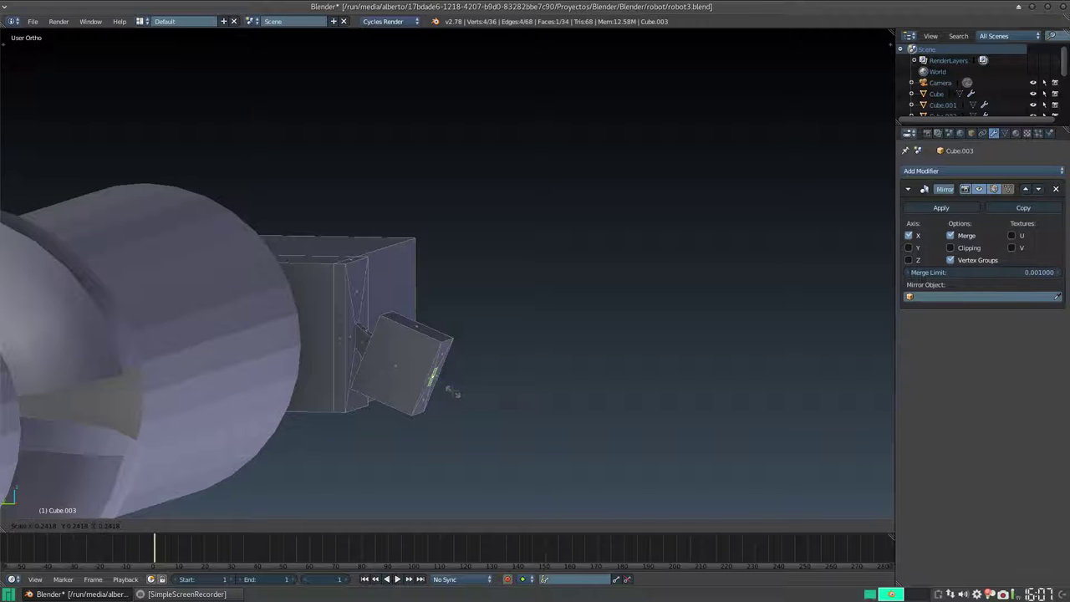
{"action": "left_click", "coordinate": [450, 390]}
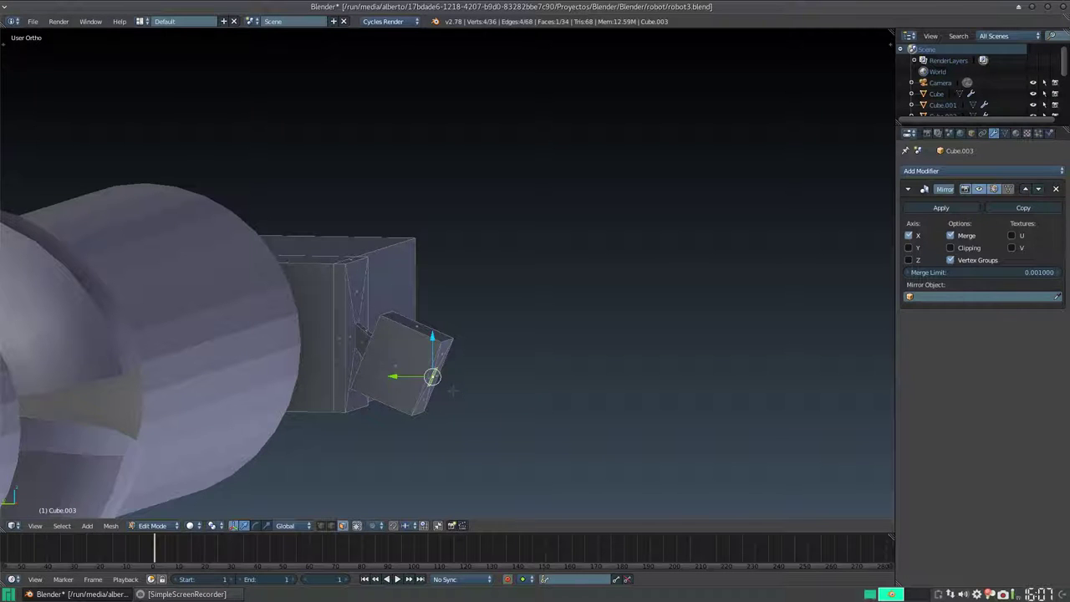
{"action": "key", "text": "e"}
{"action": "left_click", "coordinate": [465, 396]}
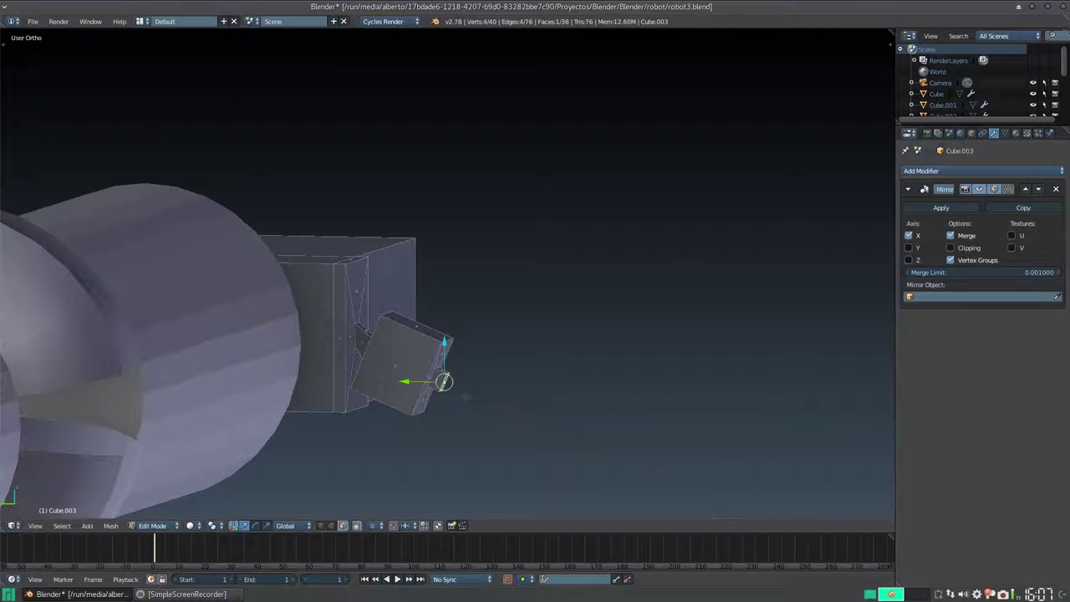
- Extrude the joint's end face in place, enlarge it, extrude it about 0.06 outward as a second thumb segment, and taper its tip
{"action": "key", "text": "e"}
{"action": "key", "text": "s"}
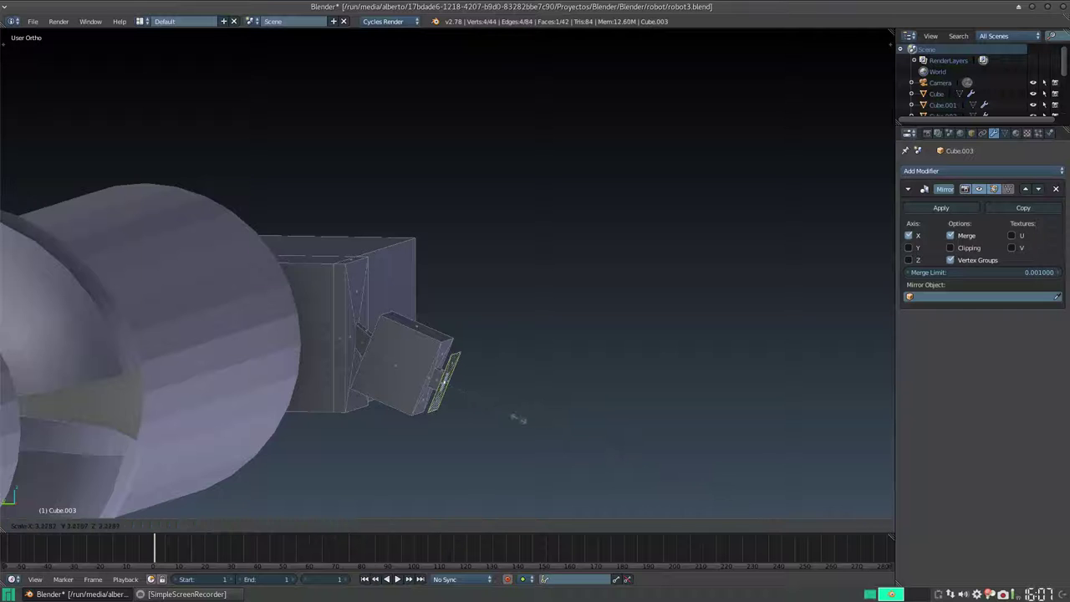
{"action": "left_click", "coordinate": [532, 421]}
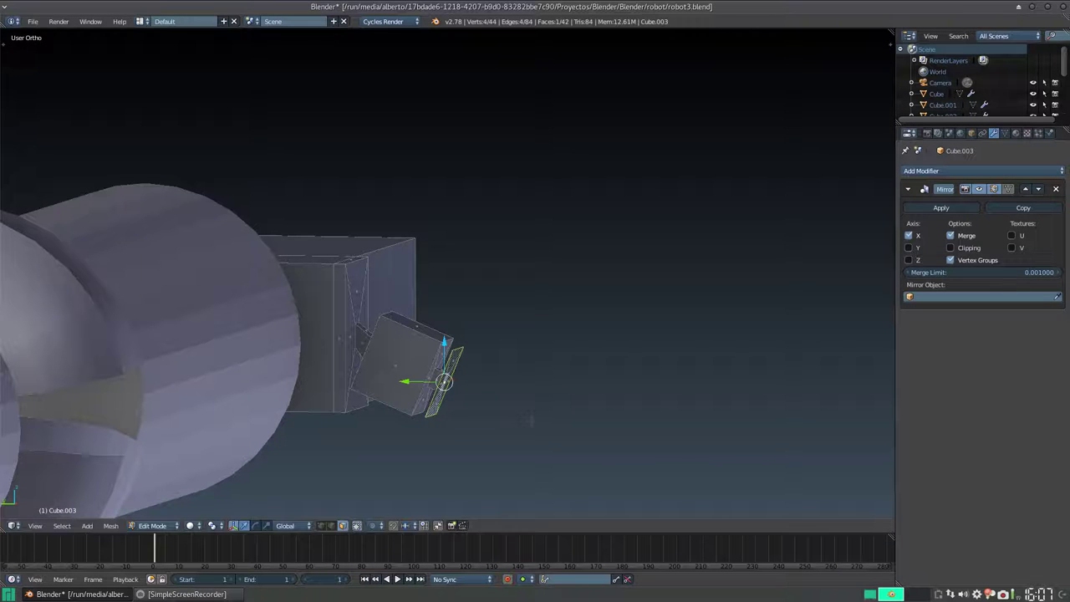
{"action": "key", "text": "e"}
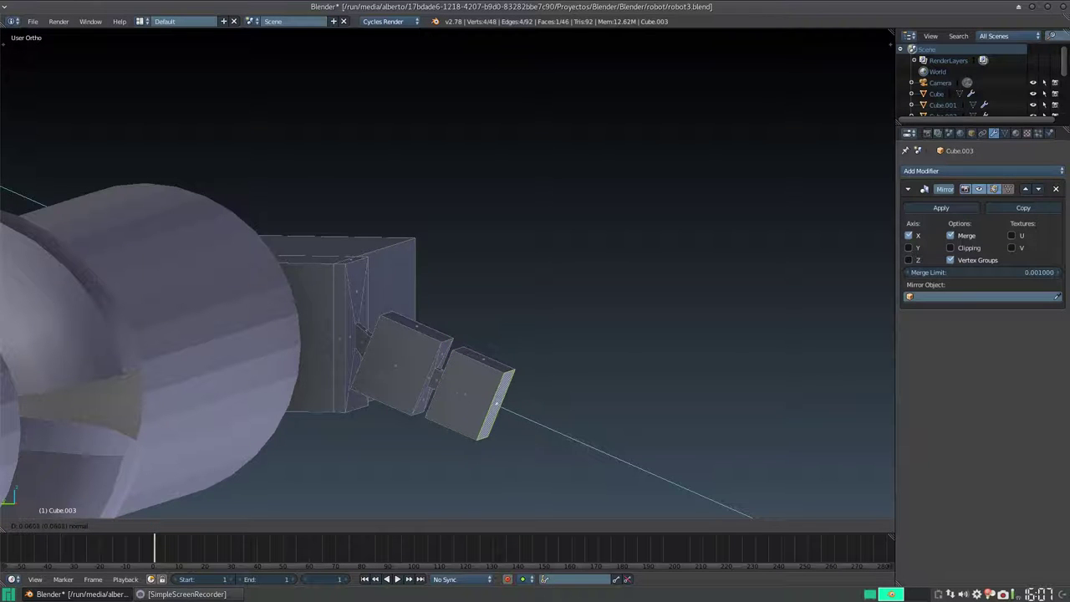
{"action": "left_click", "coordinate": [502, 407]}
{"action": "key", "text": "s"}
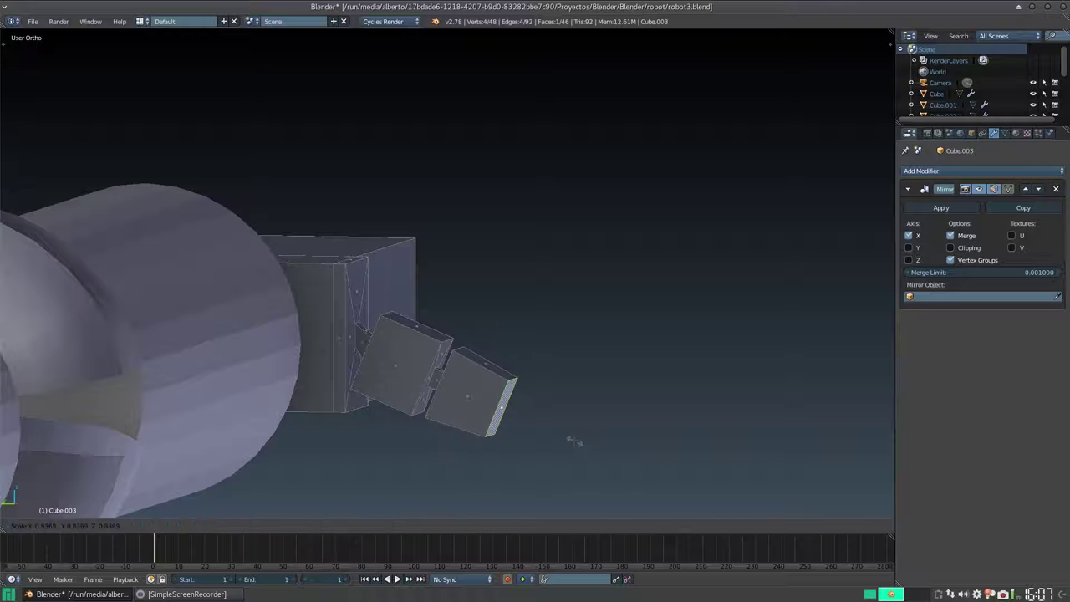
{"action": "left_click", "coordinate": [562, 435]}
- With proportional editing on, move the thumb's tip face about 0.05 along X so the outer segment slants toward the hand's front, and deselect everything
{"action": "middle_click_drag", "start_coordinate": [562, 436], "coordinate": [418, 435]}
{"action": "scroll", "coordinate": [447, 351], "scroll_direction": "down", "scroll_amount": 4}
{"action": "middle_click_drag", "start_coordinate": [502, 351], "coordinate": [313, 414]}
{"action": "scroll", "coordinate": [525, 332], "scroll_direction": "down", "scroll_amount": 2}
{"action": "middle_click_drag", "start_coordinate": [421, 285], "coordinate": [520, 350]}
{"action": "scroll", "coordinate": [520, 350], "scroll_direction": "up", "scroll_amount": 3}
{"action": "scroll", "coordinate": [751, 249], "scroll_direction": "up", "scroll_amount": 3}
{"action": "left_click_drag", "start_coordinate": [490, 406], "coordinate": [503, 406]}
{"action": "key", "text": "ctrl+z"}
{"action": "key", "text": "o"}
{"action": "key", "text": "g"}
{"action": "key", "text": "x"}
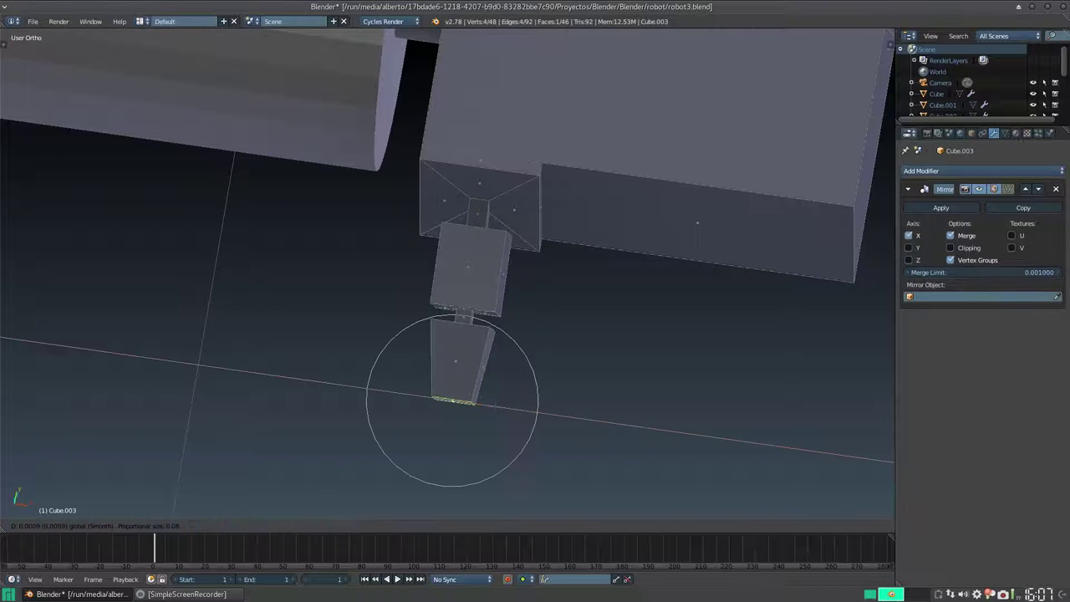
{"action": "scroll", "coordinate": [468, 398], "scroll_direction": "down", "scroll_amount": 2}
{"action": "scroll", "coordinate": [506, 406], "scroll_direction": "down", "scroll_amount": 1}
{"action": "scroll", "coordinate": [512, 403], "scroll_direction": "up", "scroll_amount": 2}
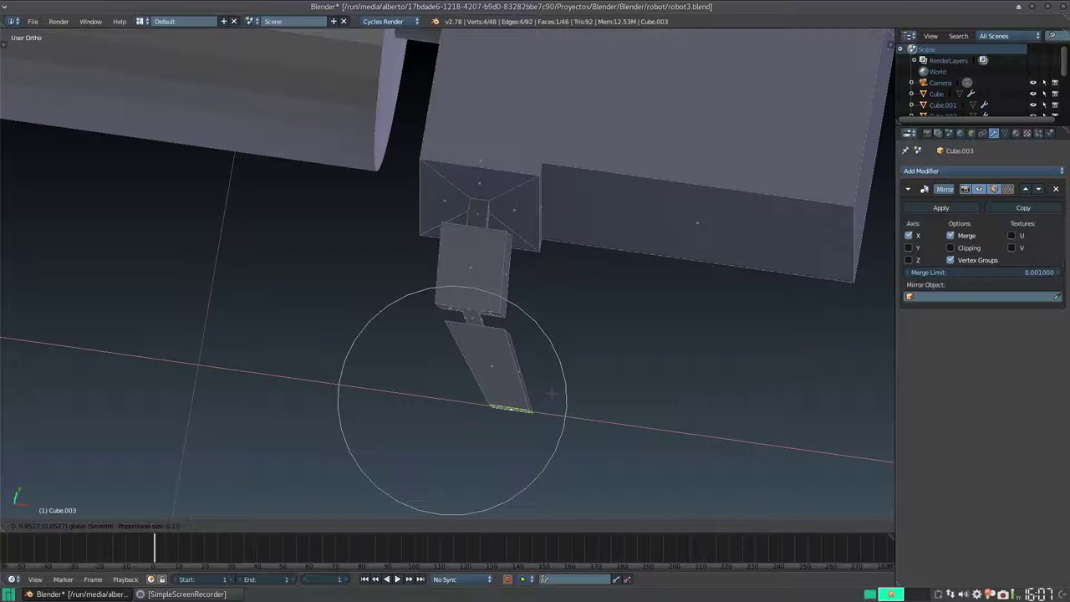
{"action": "left_click", "coordinate": [544, 396]}
{"action": "key", "text": "a"}
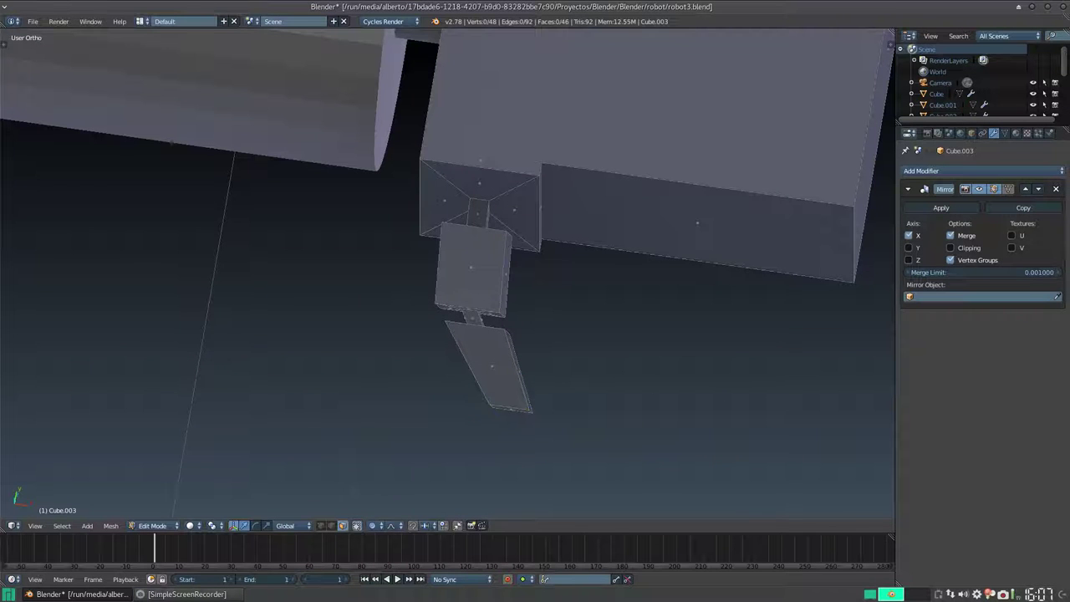
- Switch to vertex selection and select the face loop around the thumb's first segment
{"action": "left_click", "coordinate": [325, 526]}
{"action": "key", "text": "a"}
{"action": "key", "text": "a"}
{"action": "right_click", "coordinate": [451, 305], "text": "alt"}
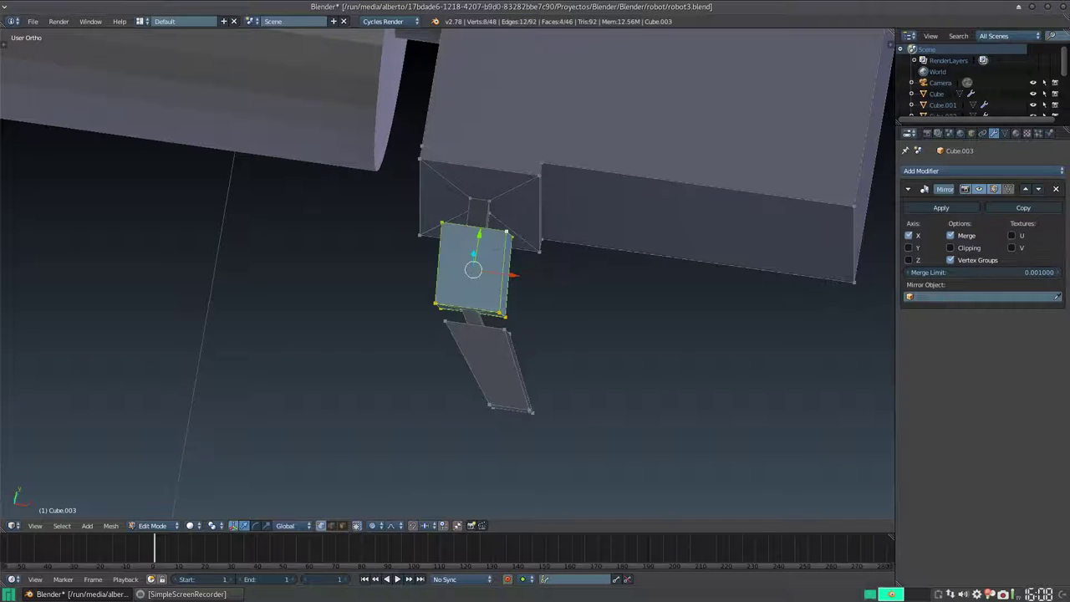
{"action": "left_click_drag", "start_coordinate": [509, 273], "coordinate": [515, 272]}
{"action": "key", "text": "ctrl+z"}
{"action": "key", "text": "o"}
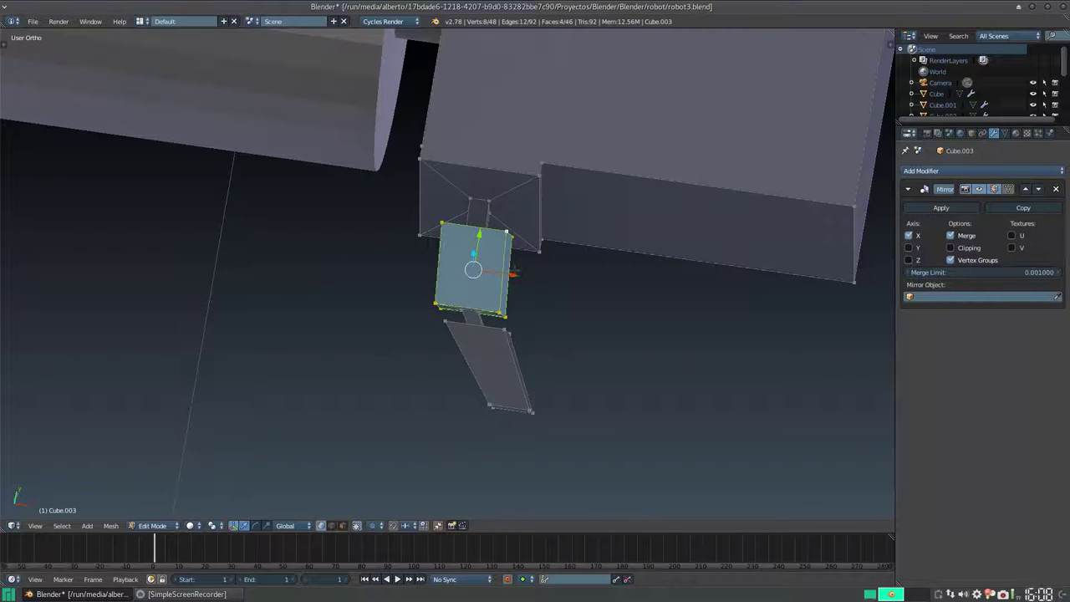
{"action": "left_click_drag", "start_coordinate": [514, 274], "coordinate": [525, 271]}
{"action": "key", "text": "ctrl+z"}
{"action": "key", "text": "o"}
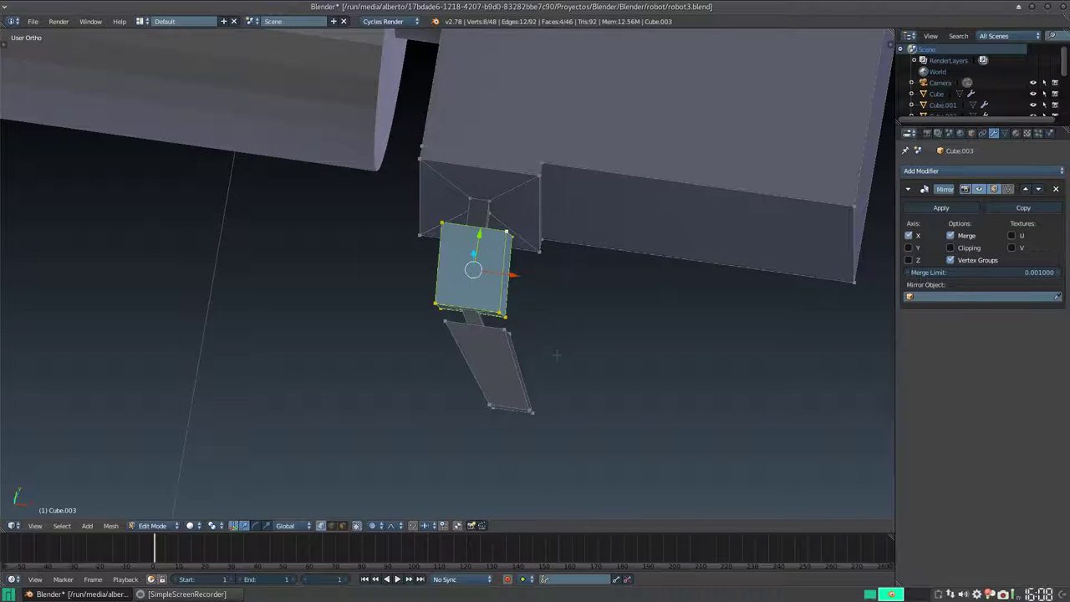
{"action": "key", "text": "r"}
{"action": "key", "text": "z"}
{"action": "scroll", "coordinate": [562, 348], "scroll_direction": "up", "scroll_amount": 6}
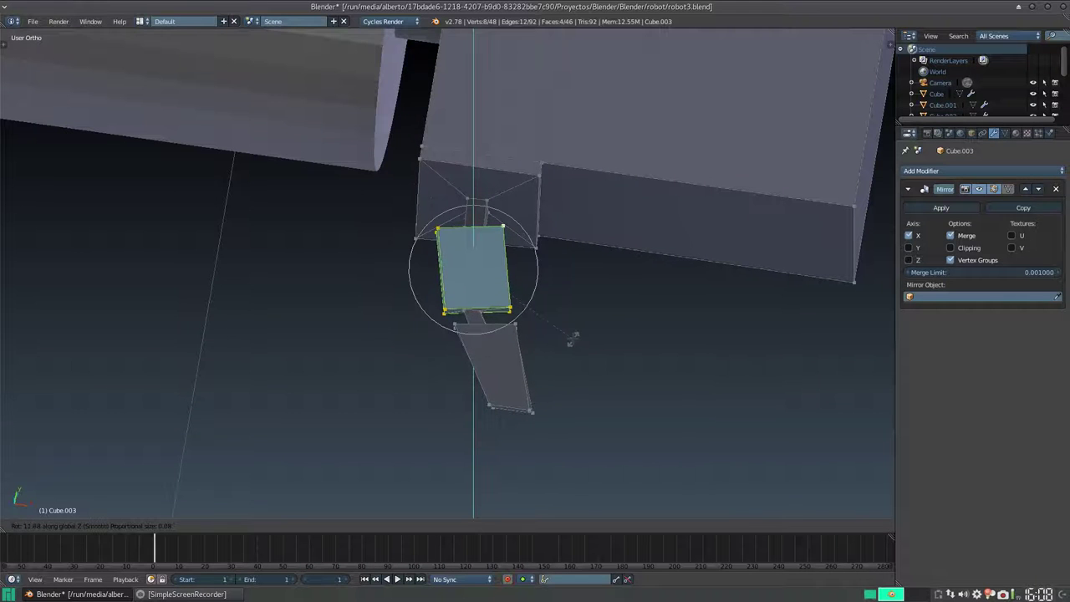
{"action": "scroll", "coordinate": [573, 334], "scroll_direction": "up", "scroll_amount": 2}
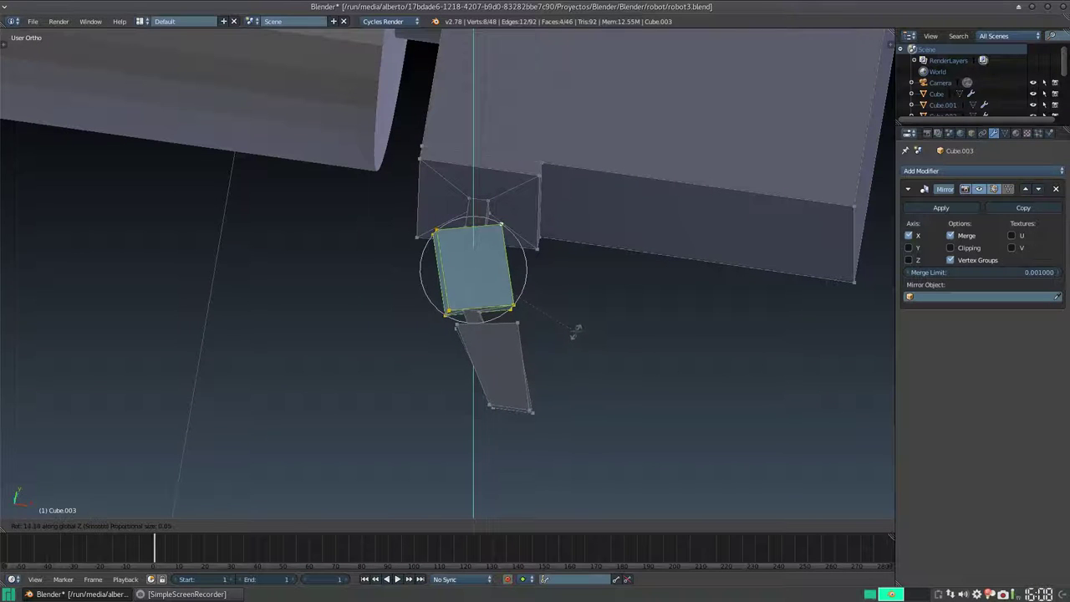
{"action": "key", "text": "Escape"}
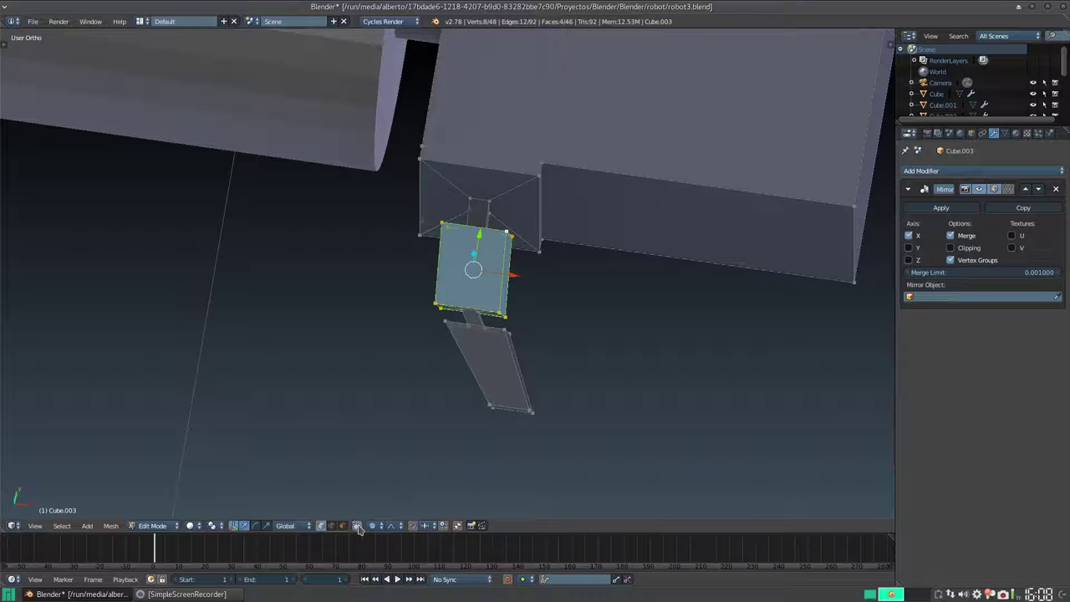
- Box-select through the mesh to add the outer thumb segment and its joint, and add the edge ring at the thumb's base joint
{"action": "key", "text": "b"}
{"action": "left_click_drag", "start_coordinate": [422, 289], "coordinate": [567, 465]}
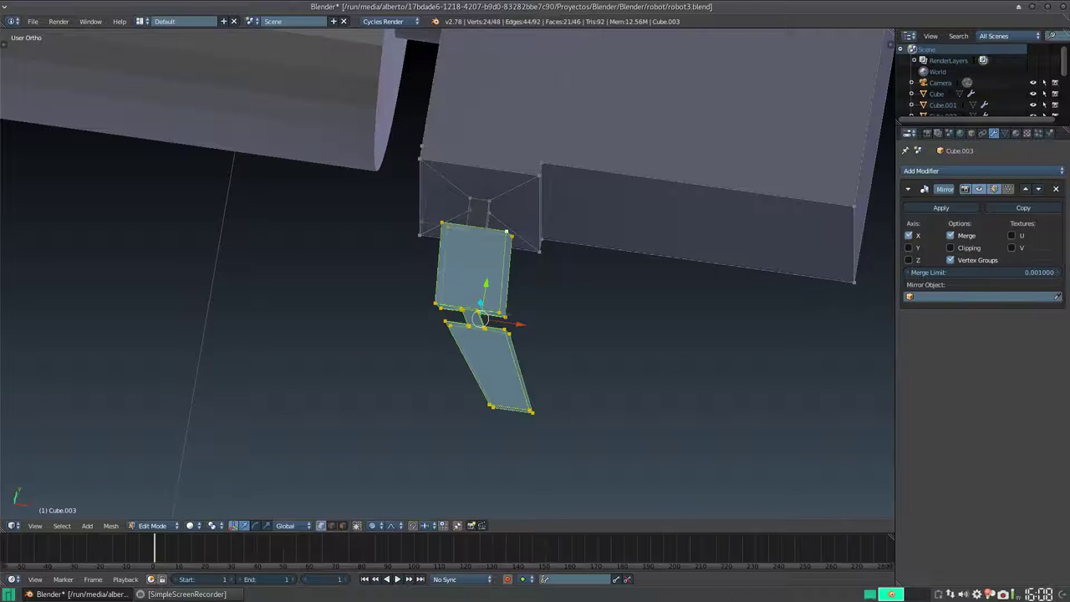
{"action": "middle_click_drag", "start_coordinate": [485, 261], "coordinate": [484, 311]}
{"action": "scroll", "coordinate": [484, 311], "scroll_direction": "up", "scroll_amount": 1}
{"action": "right_click", "coordinate": [485, 179], "text": "alt+shift"}
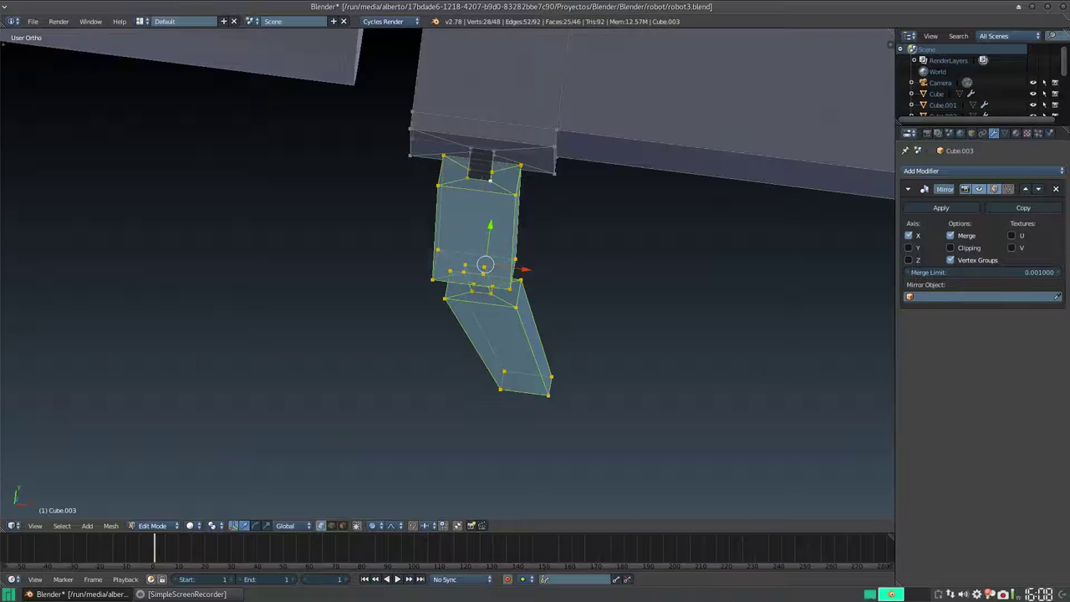
{"action": "middle_click_drag", "start_coordinate": [500, 246], "coordinate": [493, 270]}
- Turn off proportional editing and limit selection to visible geometry
{"action": "key", "text": "o"}
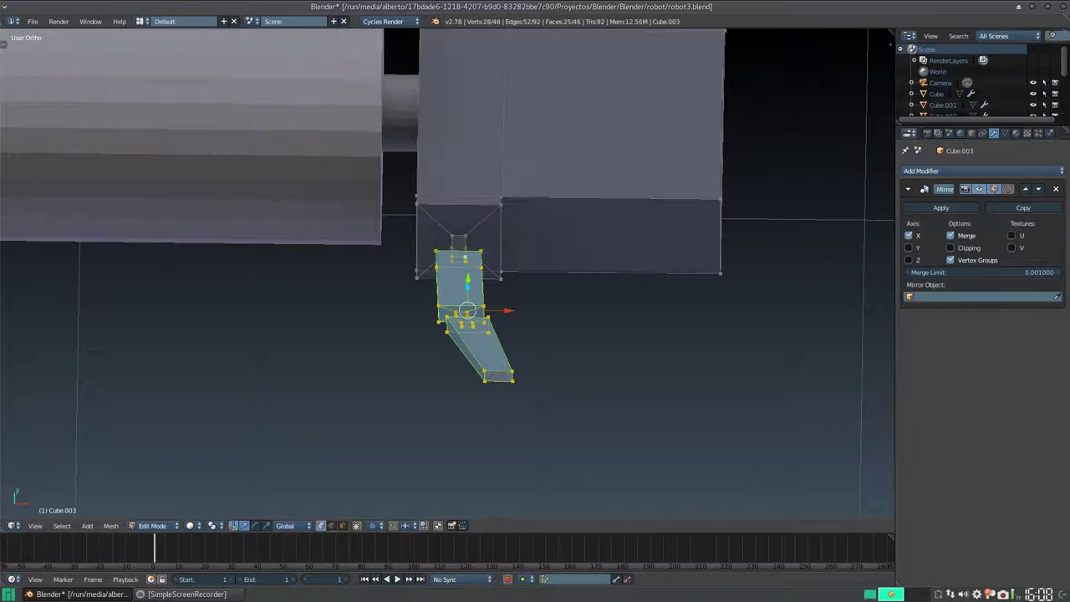
{"action": "left_click", "coordinate": [357, 526]}
{"action": "middle_click_drag", "start_coordinate": [468, 310], "coordinate": [492, 318]}
{"action": "scroll", "coordinate": [472, 348], "scroll_direction": "up", "scroll_amount": 2}
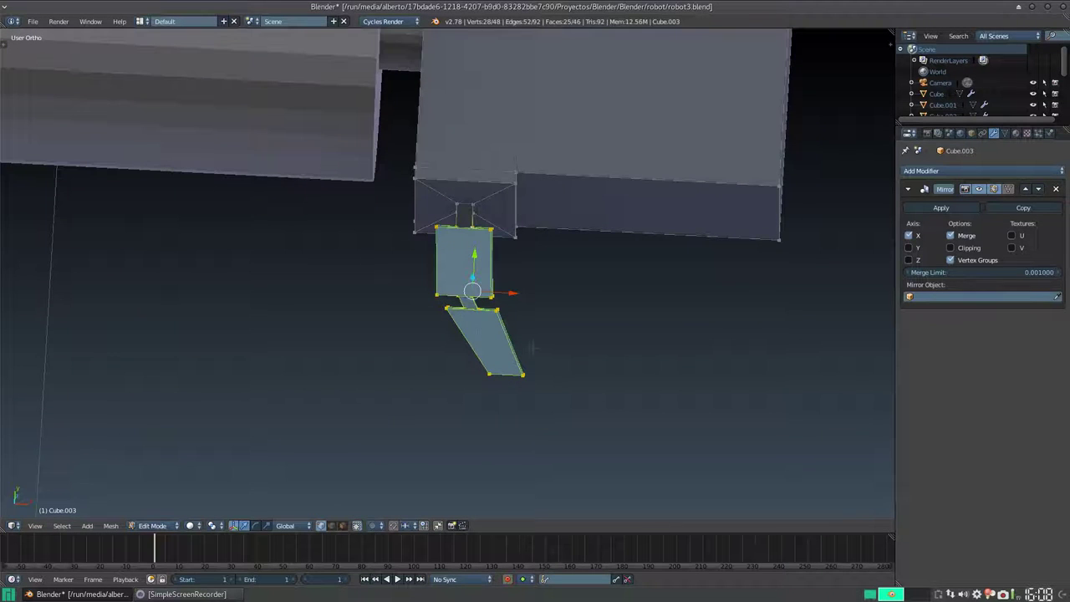
- Rotate the selected thumb around Z toward the hand's front and shift it about 0.03 along X
{"action": "key", "text": "r"}
{"action": "key", "text": "z"}
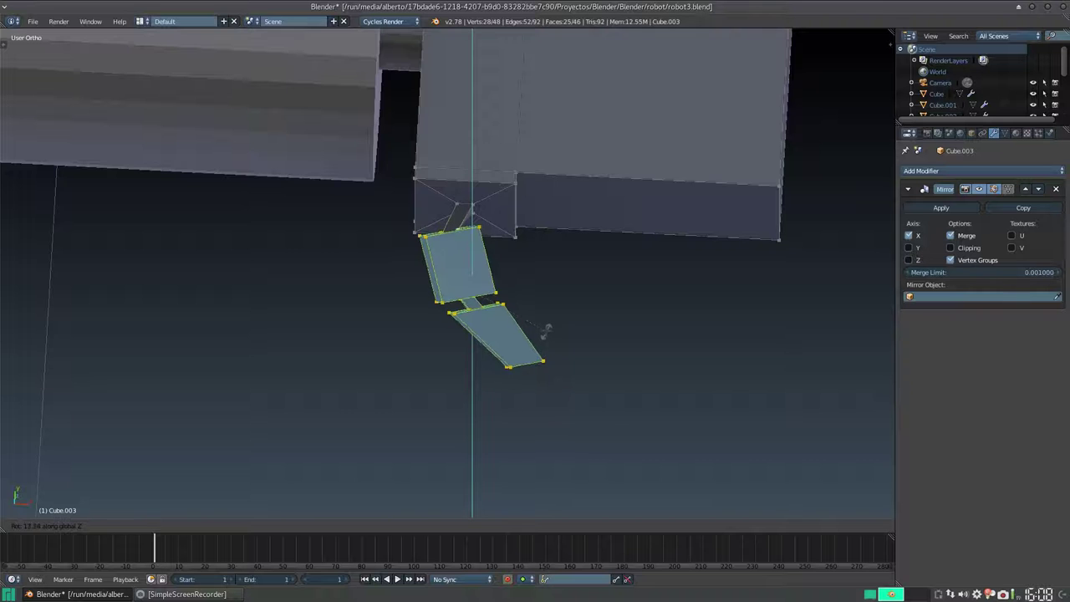
{"action": "left_click", "coordinate": [535, 306]}
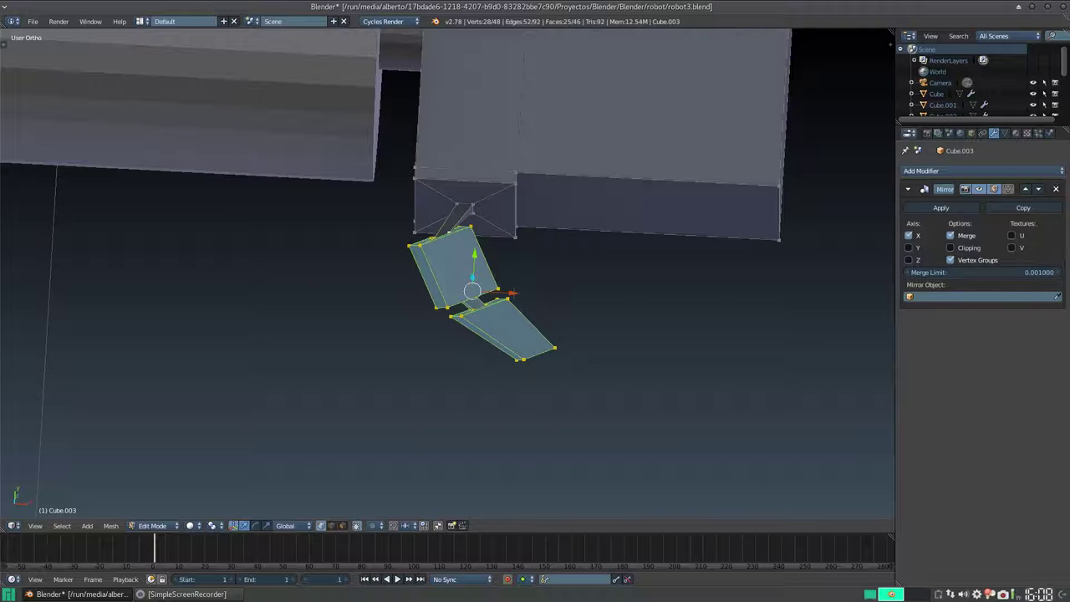
{"action": "key", "text": "g"}
{"action": "key", "text": "x"}
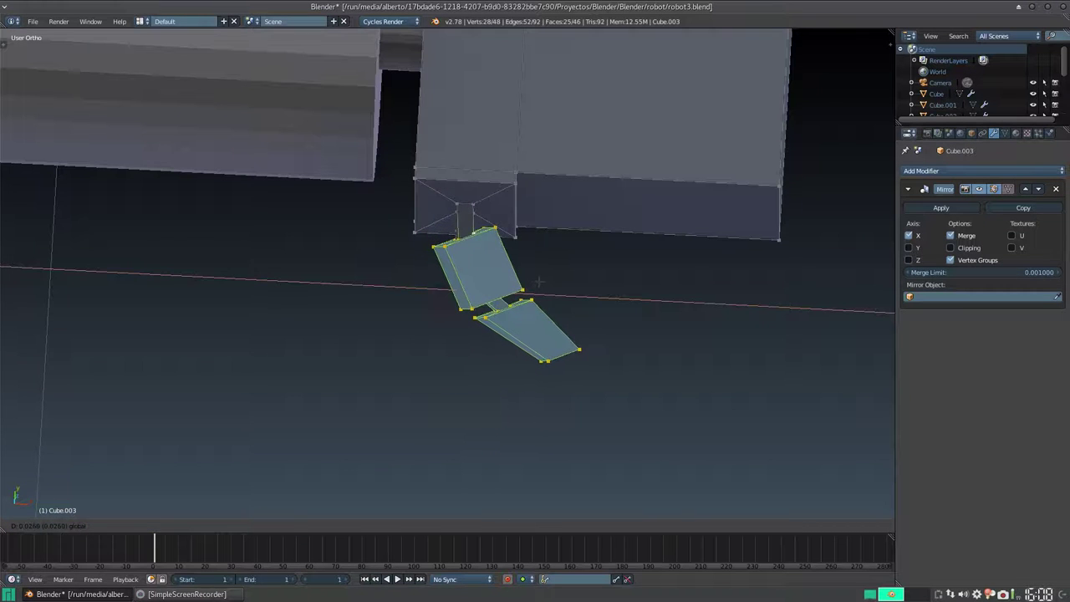
{"action": "left_click", "coordinate": [539, 282]}
- Rotate the selected thumb slightly around the X axis so that it tilts beside the hand
{"action": "middle_click_drag", "start_coordinate": [539, 283], "coordinate": [276, 272]}
{"action": "scroll", "coordinate": [447, 276], "scroll_direction": "up", "scroll_amount": 6}
{"action": "middle_click_drag", "start_coordinate": [460, 326], "coordinate": [385, 335]}
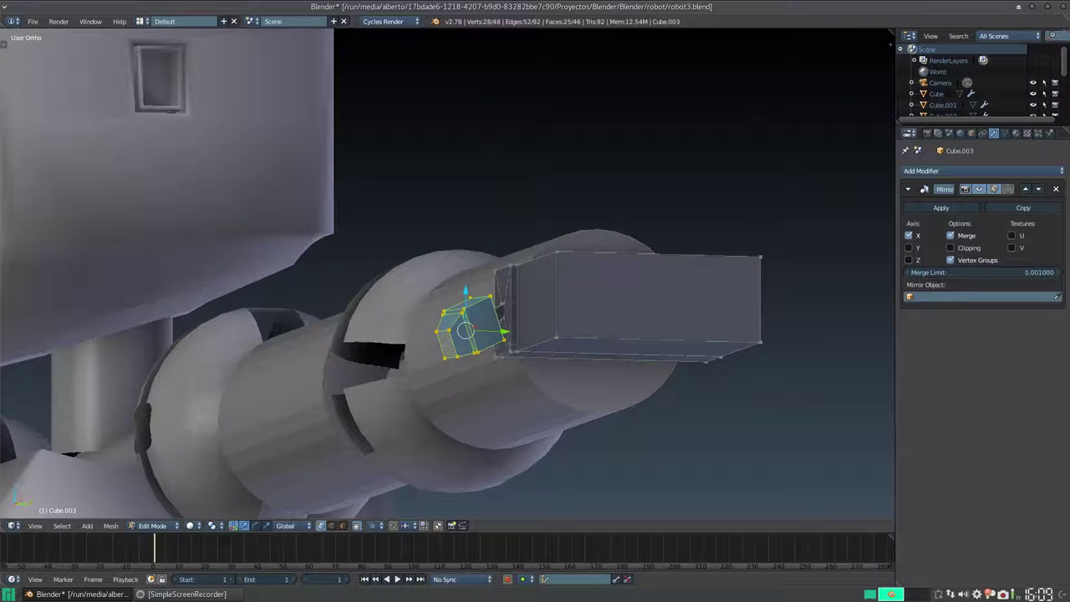
{"action": "key", "text": "r"}
{"action": "key", "text": "x"}
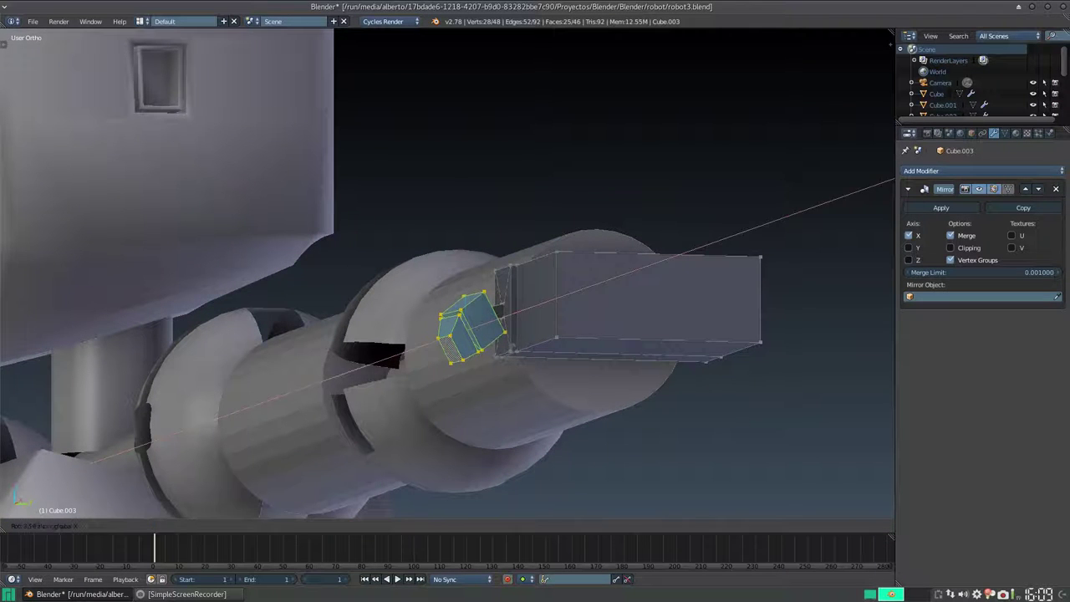
{"action": "key", "text": "Return"}
- Rotate the thumb a few degrees further around Z and nudge it slightly along Y toward the hand
{"action": "middle_click_drag", "start_coordinate": [436, 278], "coordinate": [563, 421]}
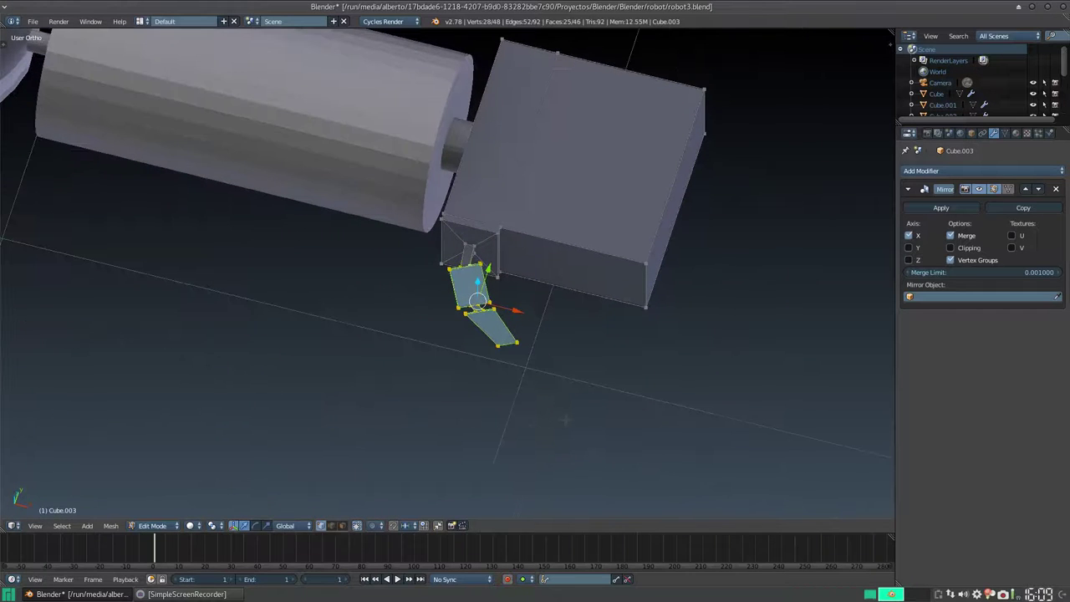
{"action": "key", "text": "r"}
{"action": "key", "text": "z"}
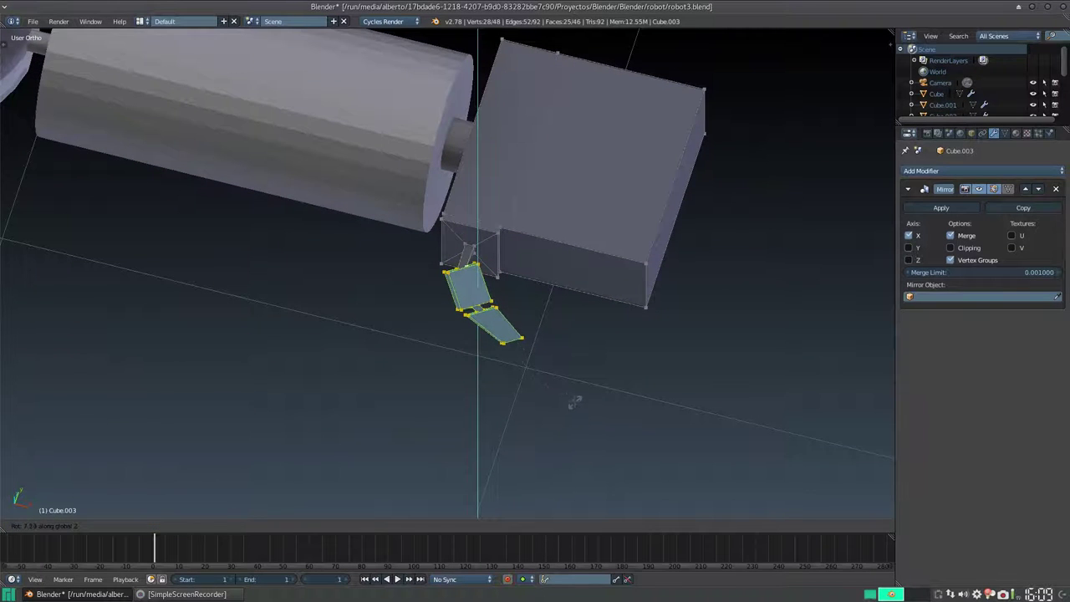
{"action": "key", "text": "Return"}
{"action": "key", "text": "g"}
{"action": "key", "text": "y"}
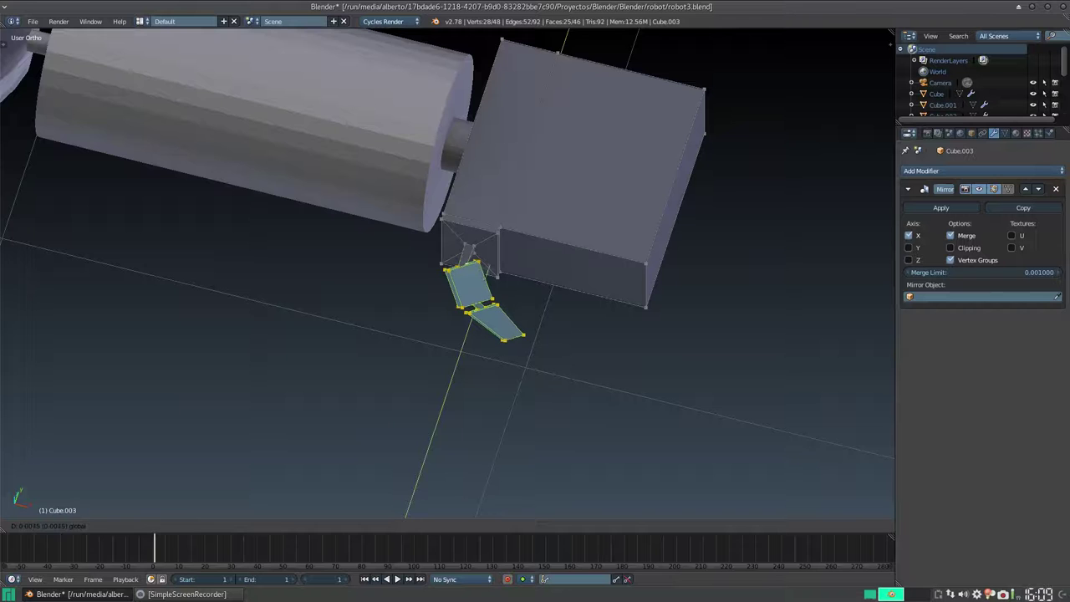
{"action": "left_click", "coordinate": [530, 316]}
- Adjust the thumb's tilt with another small rotation around X, viewed from beneath the hand
{"action": "middle_click_drag", "start_coordinate": [532, 323], "coordinate": [575, 82]}
{"action": "middle_click_drag", "start_coordinate": [543, 251], "coordinate": [551, 258]}
{"action": "key", "text": "r"}
{"action": "key", "text": "x"}
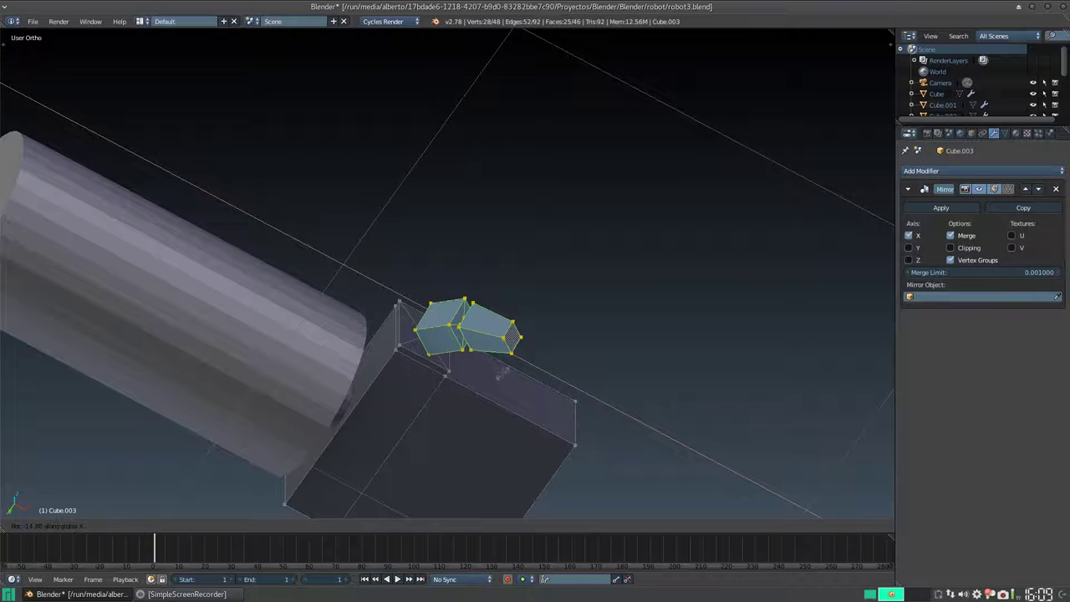
{"action": "left_click", "coordinate": [503, 371]}
- Add a lengthwise loop cut to the hand block and slide it about 0.49 toward the thumb side
{"action": "middle_click_drag", "start_coordinate": [503, 371], "coordinate": [476, 420]}
{"action": "scroll", "coordinate": [447, 274], "scroll_direction": "up", "scroll_amount": 4}
{"action": "scroll", "coordinate": [481, 368], "scroll_direction": "down", "scroll_amount": 6}
{"action": "middle_click_drag", "start_coordinate": [481, 368], "coordinate": [614, 326]}
{"action": "middle_click_drag", "start_coordinate": [502, 347], "coordinate": [391, 397]}
{"action": "scroll", "coordinate": [447, 365], "scroll_direction": "up", "scroll_amount": 1}
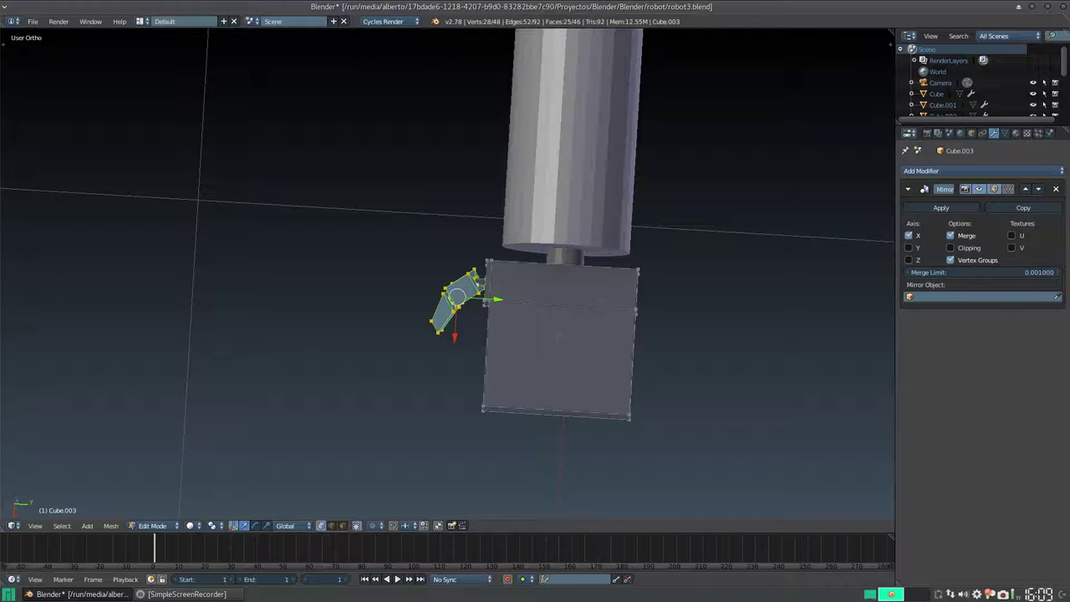
{"action": "key", "text": "ctrl+r"}
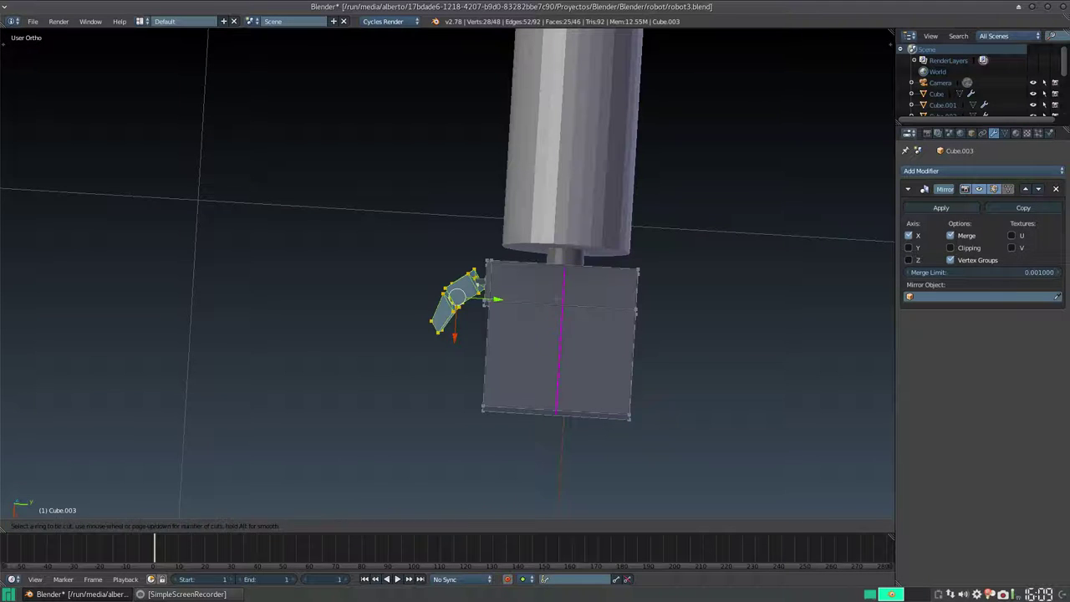
{"action": "left_click", "coordinate": [562, 334]}
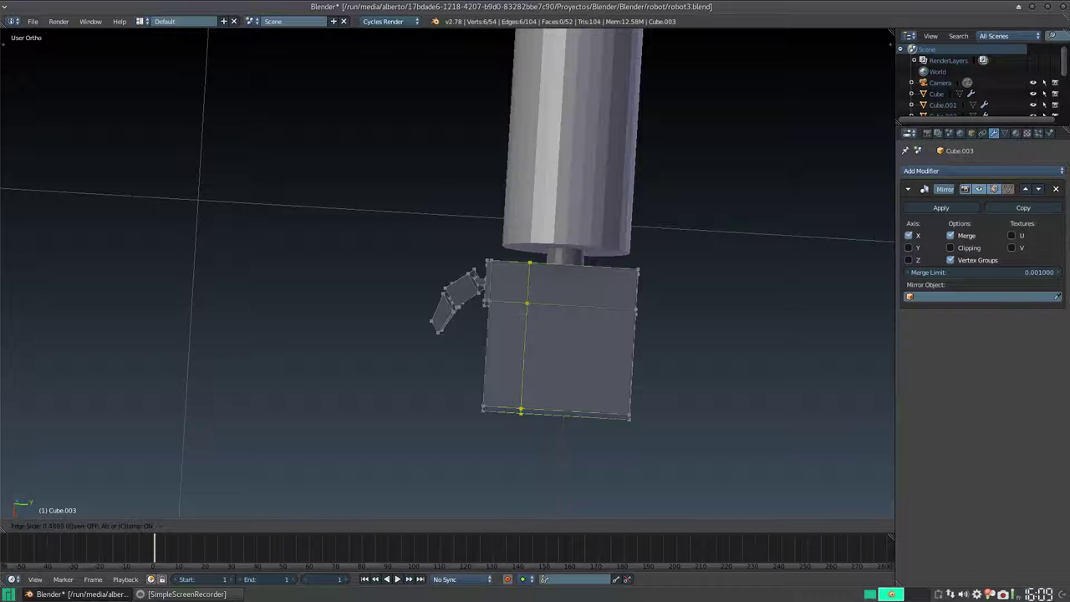
{"action": "key", "text": "Return"}
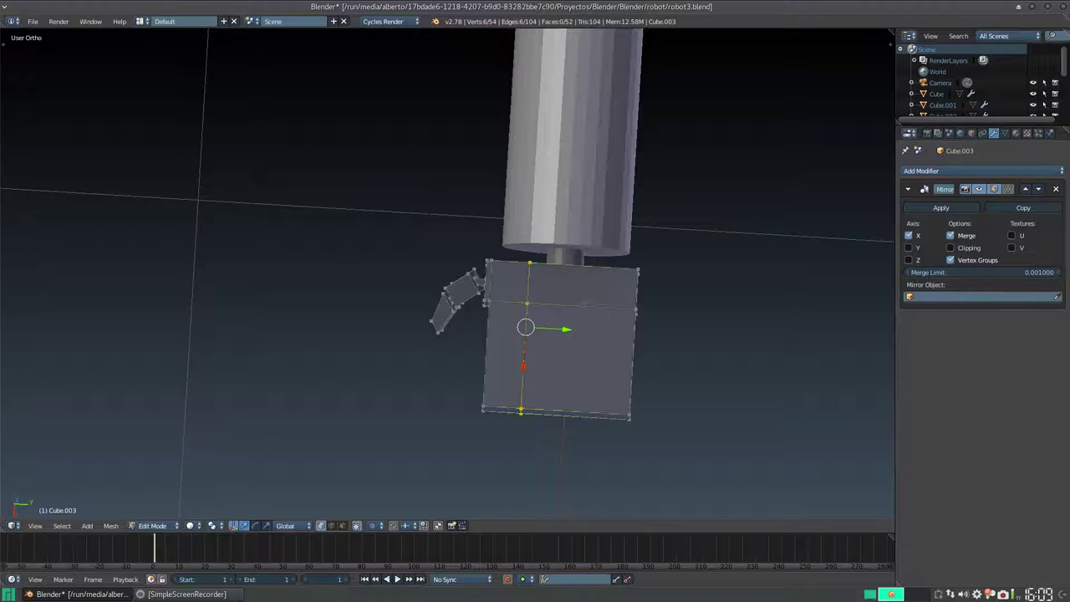
- Add a second lengthwise loop cut to the hand, slid about 0.93 to sit close beside the first cut
{"action": "key", "text": "ctrl+r"}
{"action": "left_click", "coordinate": [580, 359]}
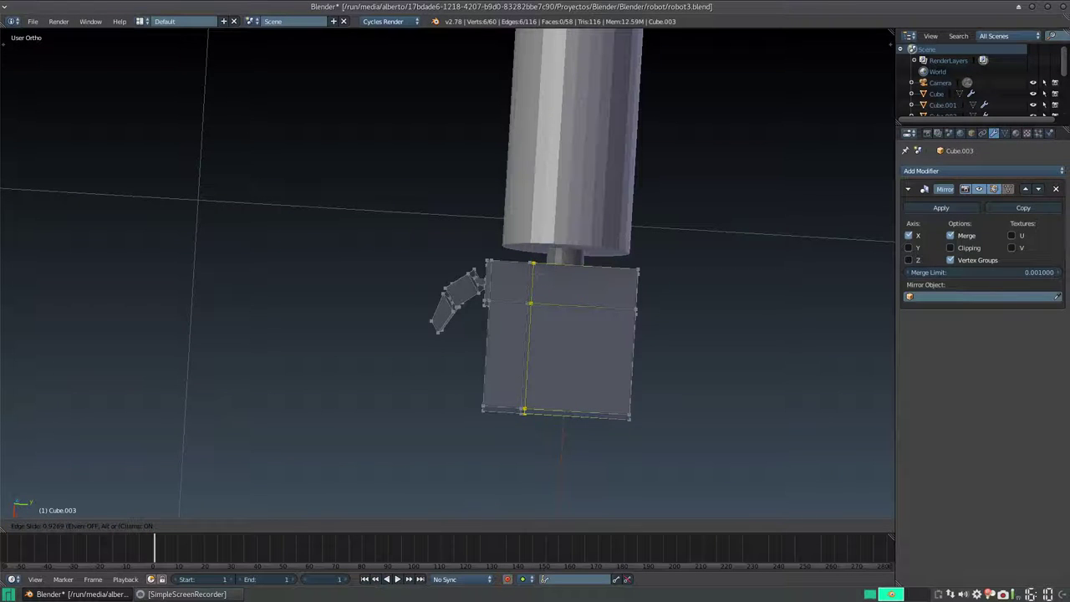
{"action": "left_click", "coordinate": [535, 170]}
- Add two more closely spaced lengthwise loop cuts on the side away from the thumb, dividing the hand into three finger sections
{"action": "key", "text": "ctrl+r"}
{"action": "left_click", "coordinate": [574, 413]}
{"action": "key", "text": "Return"}
{"action": "key", "text": "ctrl+r"}
{"action": "left_click", "coordinate": [610, 266]}
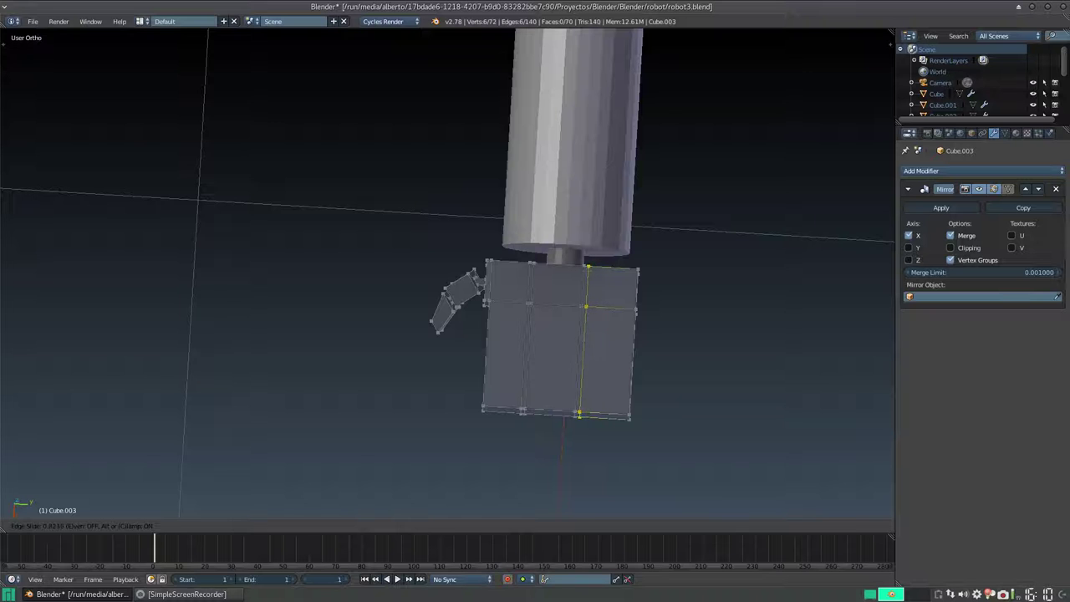
{"action": "left_click", "coordinate": [561, 337]}
- Switch to face selection, select the end face of the thumb tip and move it outward in top view to lengthen the tip segment
{"action": "scroll", "coordinate": [561, 337], "scroll_direction": "down", "scroll_amount": 3}
{"action": "middle_click_drag", "start_coordinate": [561, 337], "coordinate": [632, 261]}
{"action": "scroll", "coordinate": [632, 261], "scroll_direction": "up", "scroll_amount": 3}
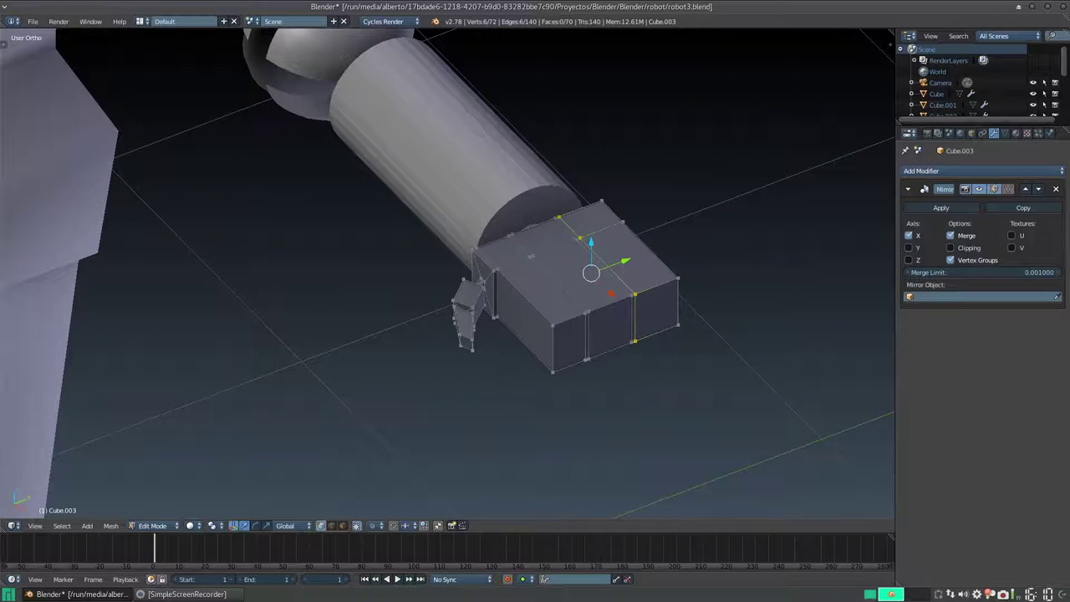
{"action": "left_click", "coordinate": [342, 526]}
{"action": "middle_click_drag", "start_coordinate": [443, 393], "coordinate": [520, 329]}
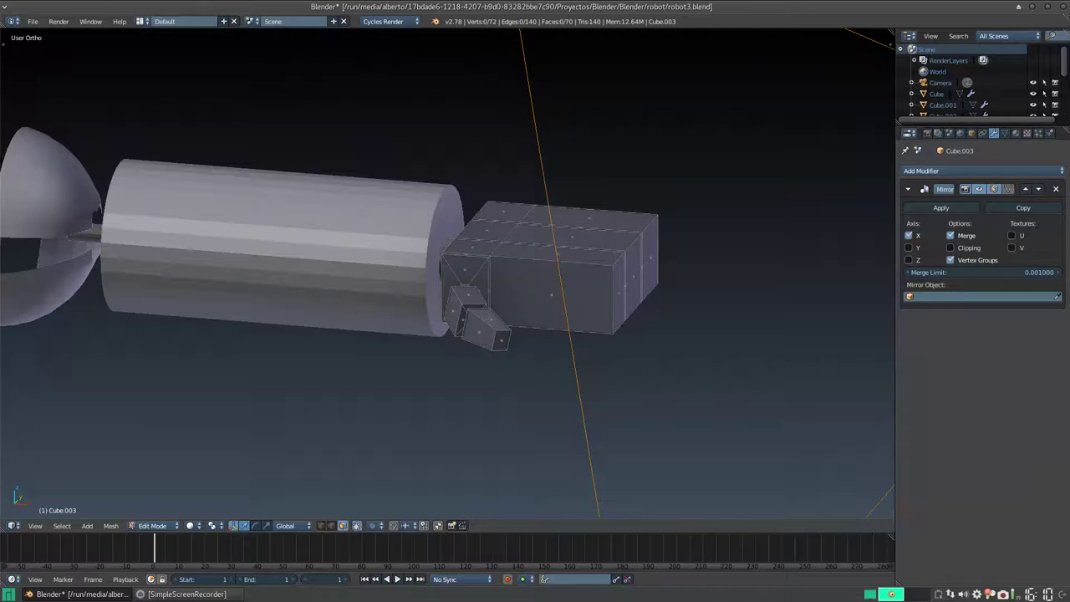
{"action": "scroll", "coordinate": [452, 267], "scroll_direction": "up", "scroll_amount": 3}
{"action": "right_click", "coordinate": [539, 387]}
{"action": "middle_click_drag", "start_coordinate": [539, 387], "coordinate": [572, 374]}
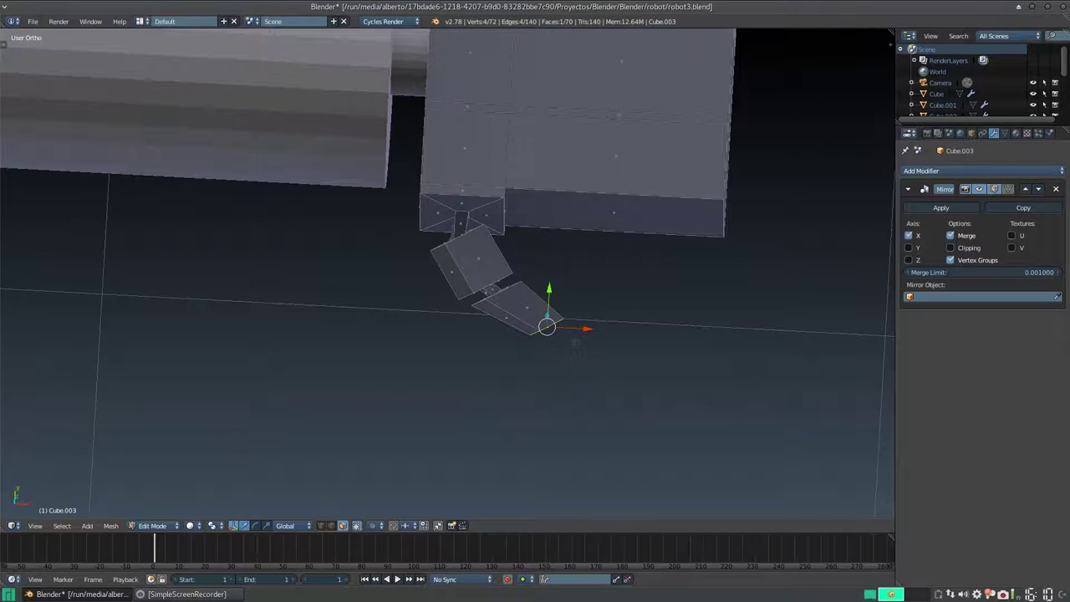
{"action": "key", "text": "KP_7"}
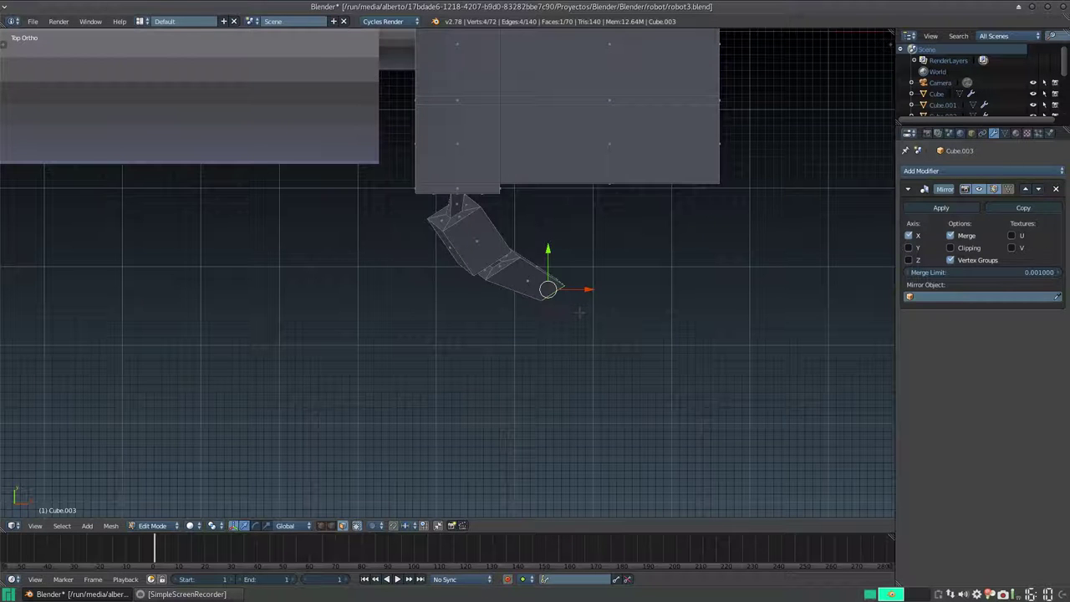
{"action": "key", "text": "g"}
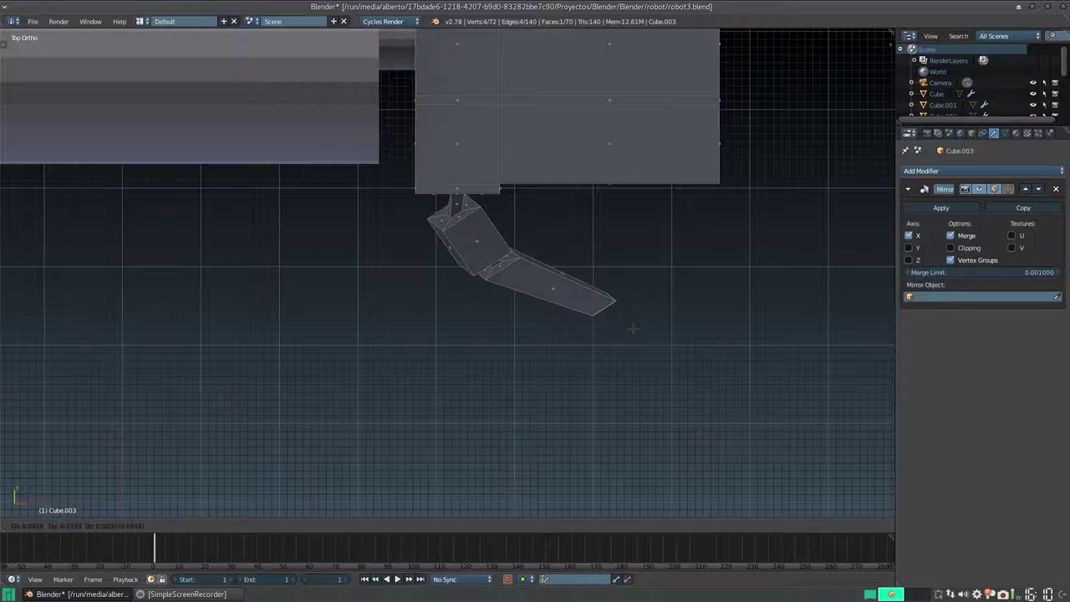
{"action": "left_click", "coordinate": [633, 329]}
- Select the four end faces of the inner thumb segment that surround the joint to the tip segment
{"action": "middle_click_drag", "start_coordinate": [623, 316], "coordinate": [632, 251]}
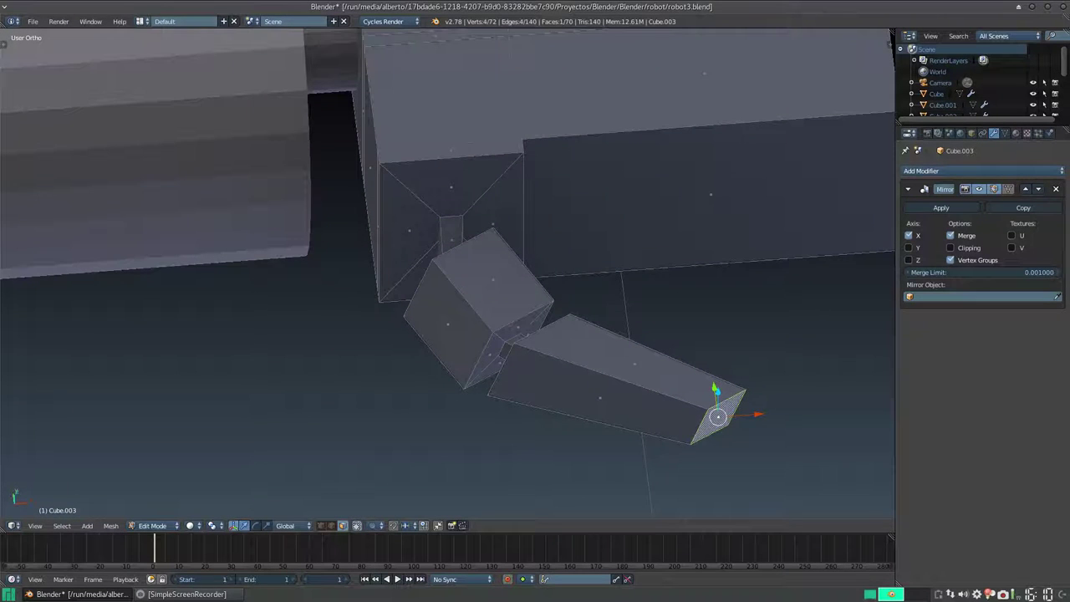
{"action": "right_click", "coordinate": [519, 327]}
{"action": "right_click", "coordinate": [489, 355], "text": "shift"}
{"action": "right_click", "coordinate": [500, 363], "text": "shift"}
{"action": "right_click", "coordinate": [536, 320], "text": "shift"}
{"action": "middle_click_drag", "start_coordinate": [535, 319], "coordinate": [545, 362]}
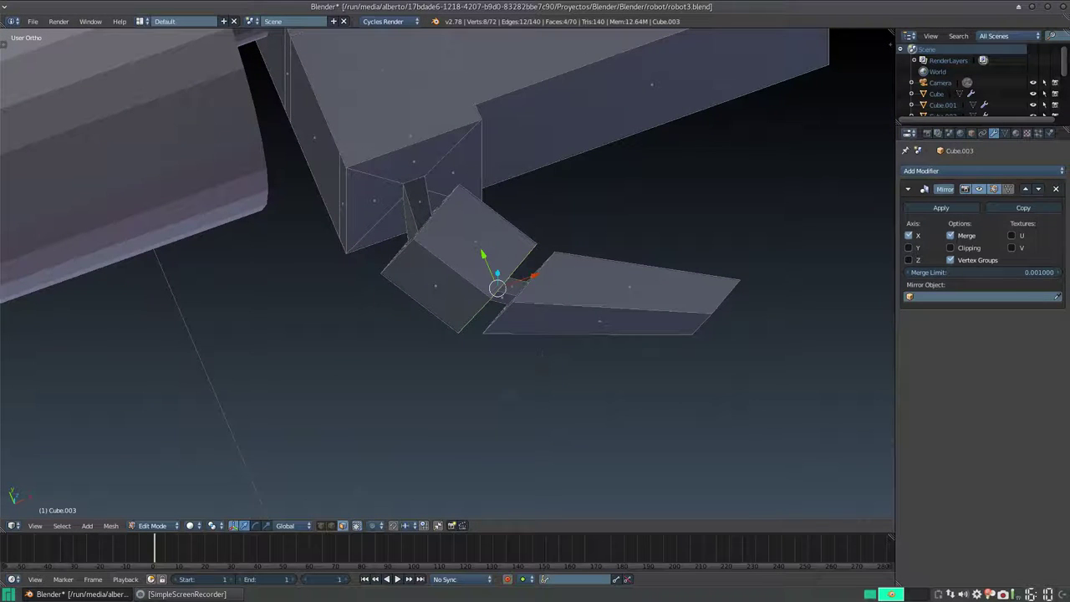
- Allow selection through the mesh and box-select the thumb's tip segment together with the joint
{"action": "left_click", "coordinate": [358, 526]}
{"action": "key", "text": "b"}
{"action": "left_click_drag", "start_coordinate": [505, 281], "coordinate": [718, 331]}
{"action": "right_click", "coordinate": [502, 297], "text": "shift"}
{"action": "middle_click_drag", "start_coordinate": [502, 297], "coordinate": [606, 83]}
{"action": "scroll", "coordinate": [447, 273], "scroll_direction": "up", "scroll_amount": 4}
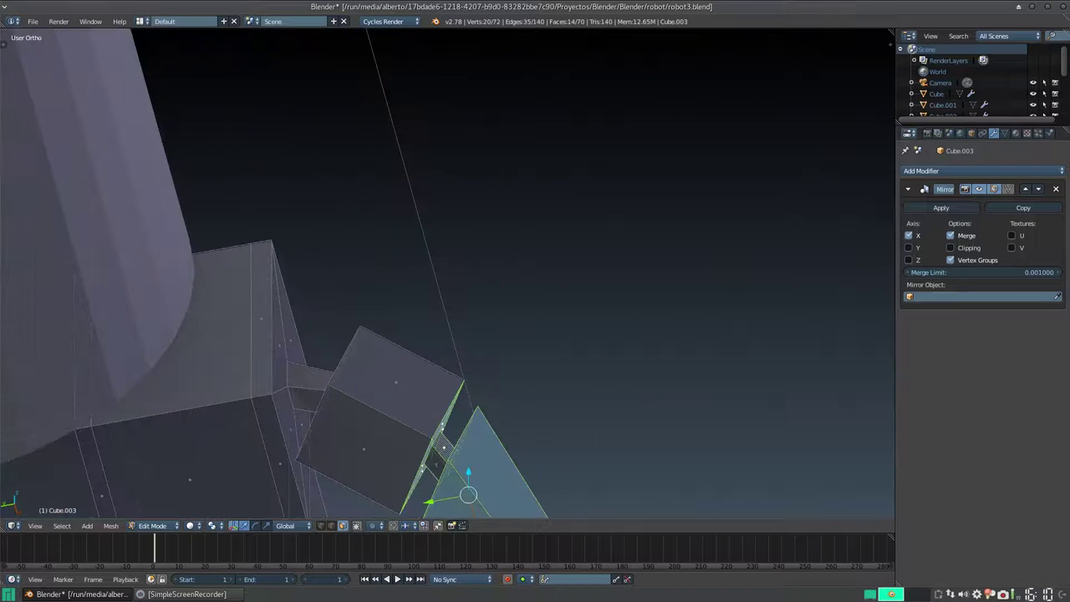
- Add the remaining joint and underside faces of the thumb's tip segment to the selection
{"action": "right_click", "coordinate": [436, 464], "text": "shift"}
{"action": "middle_click_drag", "start_coordinate": [485, 388], "coordinate": [490, 549]}
{"action": "right_click", "coordinate": [530, 108], "text": "shift"}
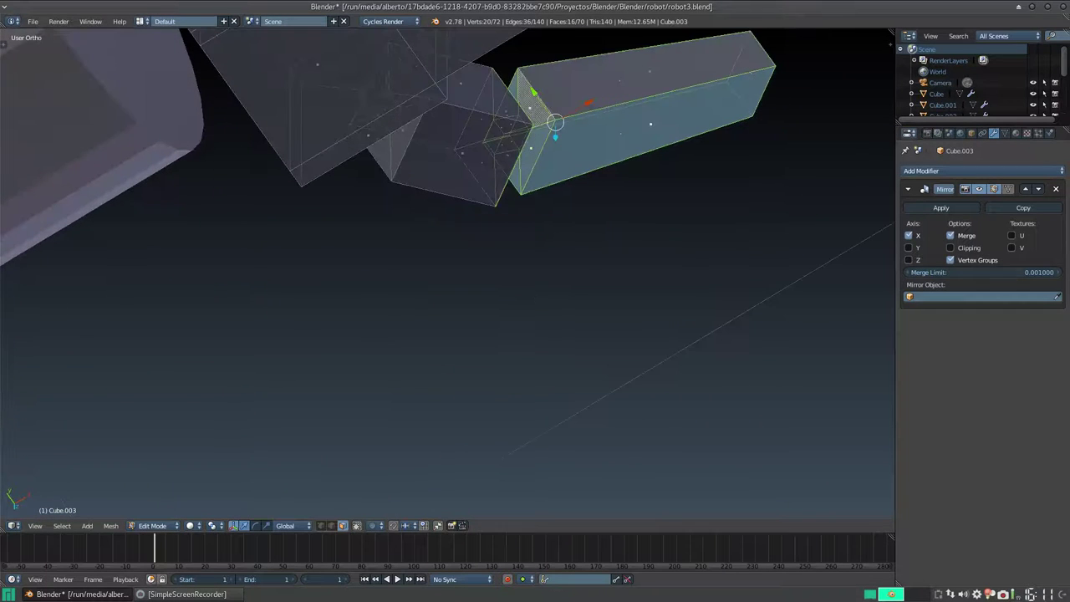
{"action": "right_click", "coordinate": [650, 72], "text": "shift"}
{"action": "scroll", "coordinate": [634, 171], "scroll_direction": "down", "scroll_amount": 5}
- Deselect the inner segment's end faces, keeping only the thumb's tip segment and its joint selected
{"action": "middle_click_drag", "start_coordinate": [581, 258], "coordinate": [594, 194]}
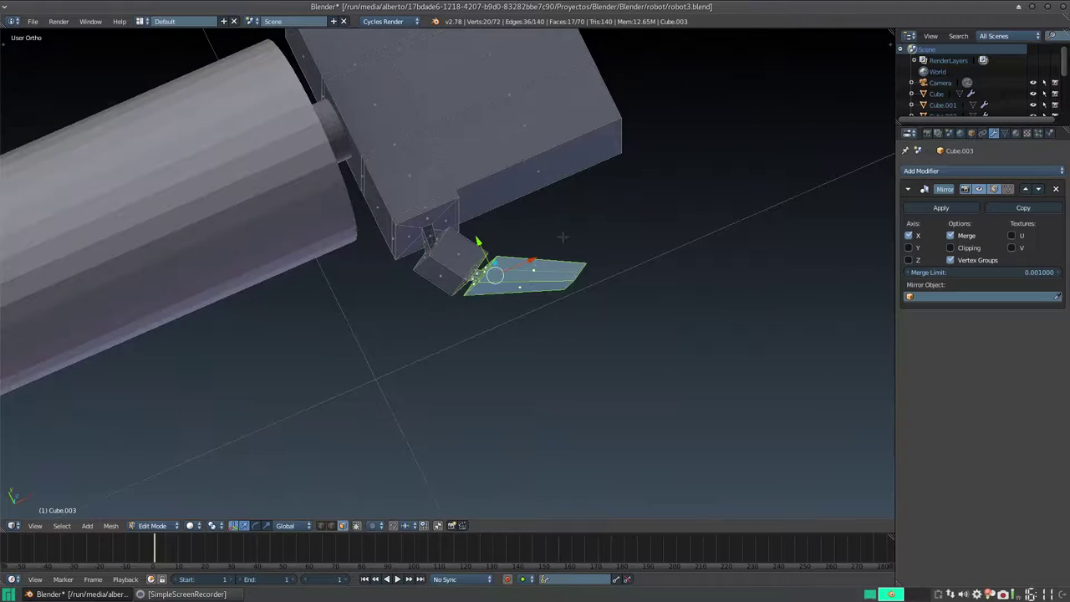
{"action": "scroll", "coordinate": [564, 237], "scroll_direction": "up", "scroll_amount": 4}
{"action": "mouse_move", "coordinate": [565, 238]}
{"action": "middle_mouse_down"}
{"action": "mouse_move", "coordinate": [548, 246]}
{"action": "mouse_move", "coordinate": [558, 240]}
{"action": "middle_mouse_up"}
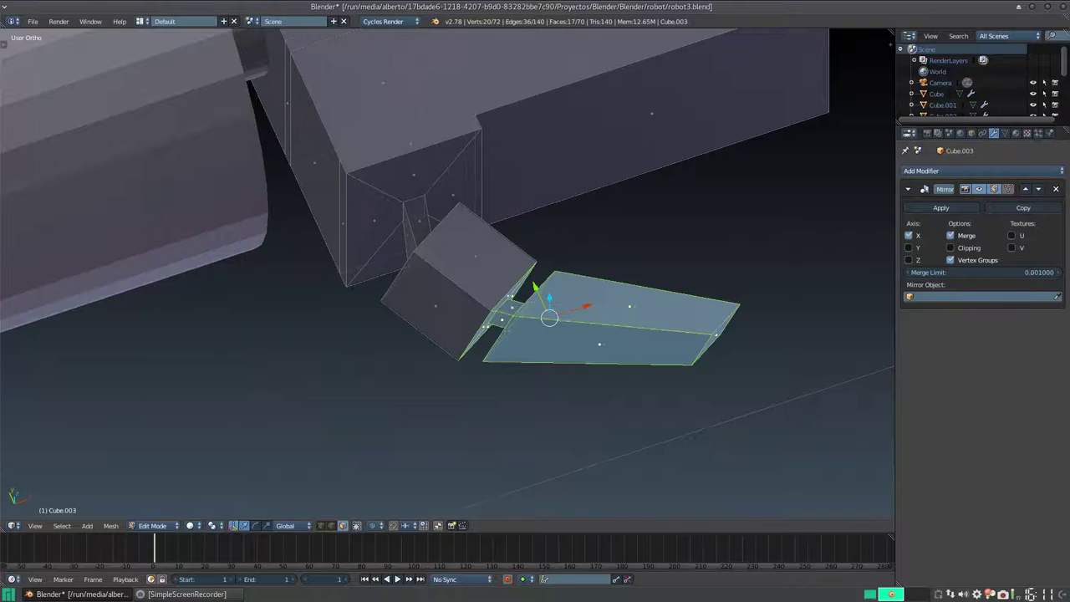
{"action": "middle_click_drag", "start_coordinate": [558, 240], "coordinate": [560, 251]}
{"action": "right_click", "coordinate": [515, 323], "text": "shift"}
{"action": "right_click", "coordinate": [485, 349], "text": "shift"}
{"action": "right_click", "coordinate": [489, 355], "text": "shift"}
{"action": "right_click", "coordinate": [515, 323], "text": "shift"}
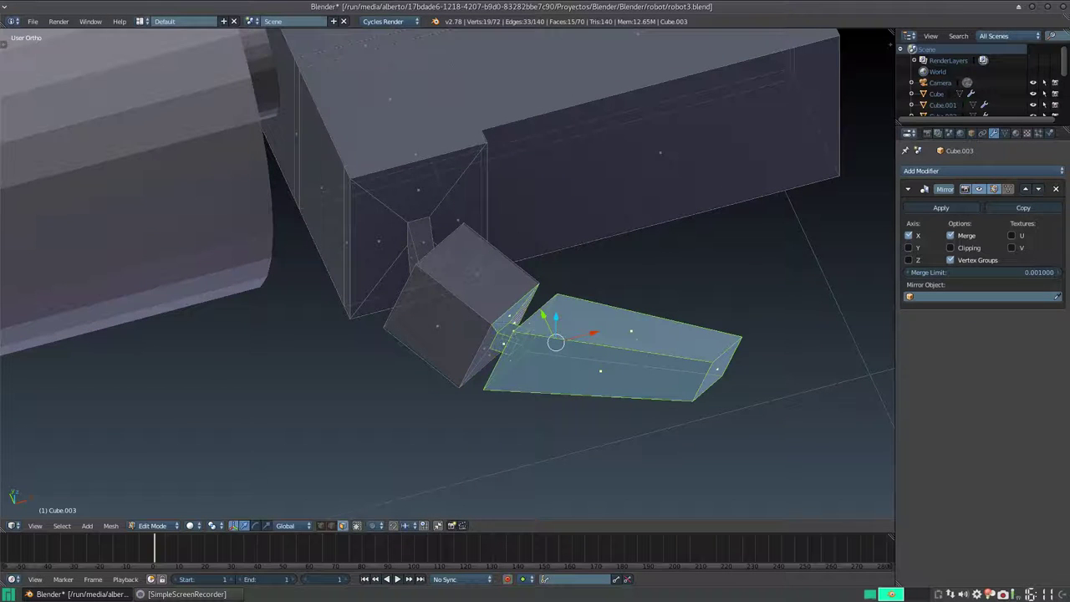
{"action": "right_click", "coordinate": [536, 288], "text": "shift"}
{"action": "right_click", "coordinate": [527, 306], "text": "shift"}
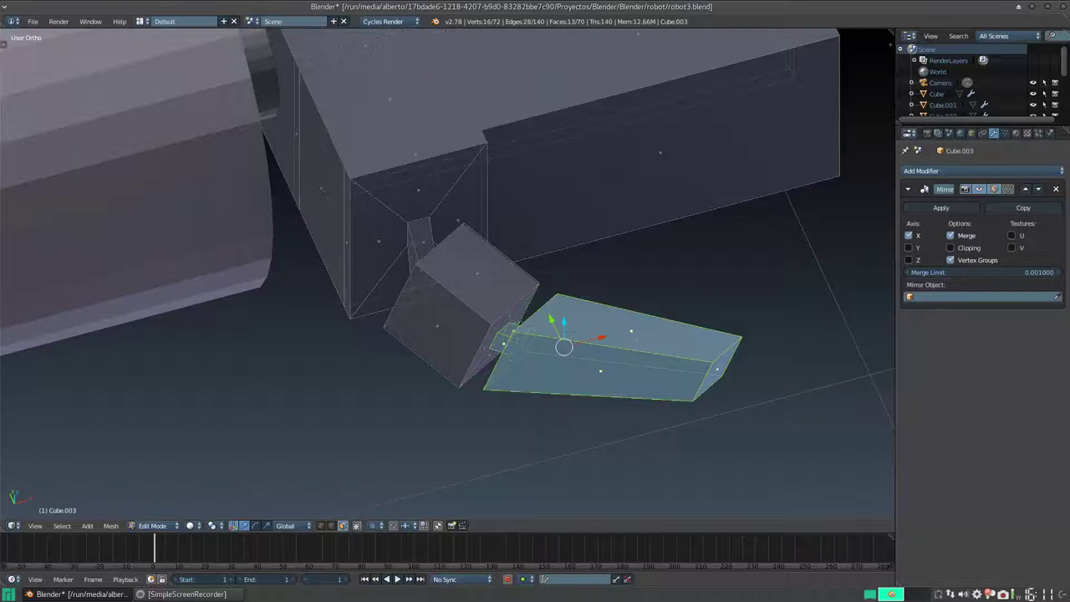
- Move the selected thumb tip segment and joint 0.051 along X, away from the inner segment
{"action": "scroll", "coordinate": [602, 330], "scroll_direction": "down", "scroll_amount": 4}
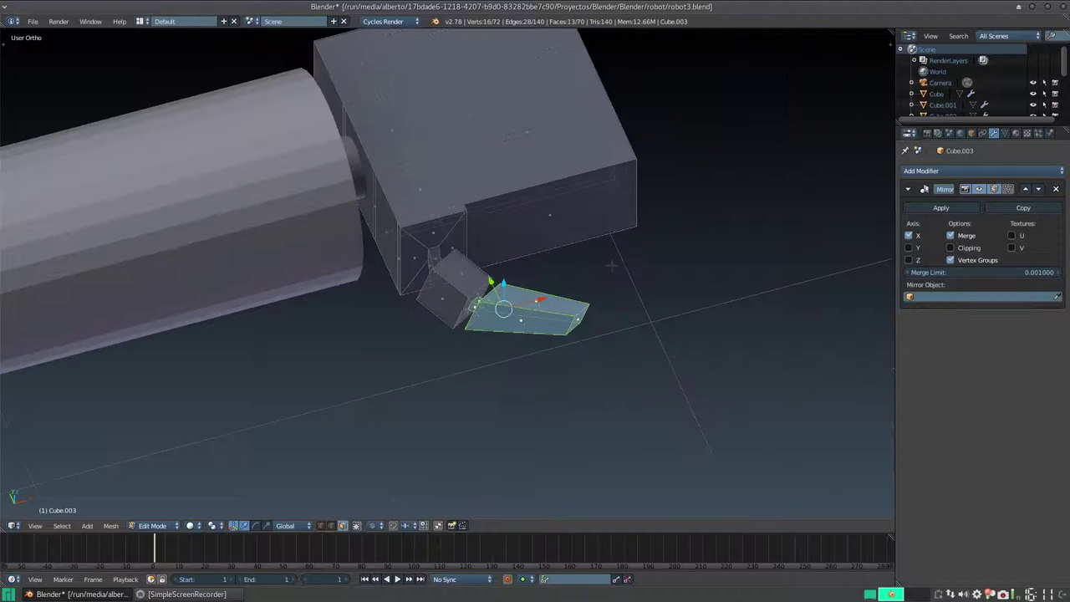
{"action": "middle_click_drag", "start_coordinate": [611, 249], "coordinate": [611, 290]}
{"action": "key", "text": "g"}
{"action": "key", "text": "x"}
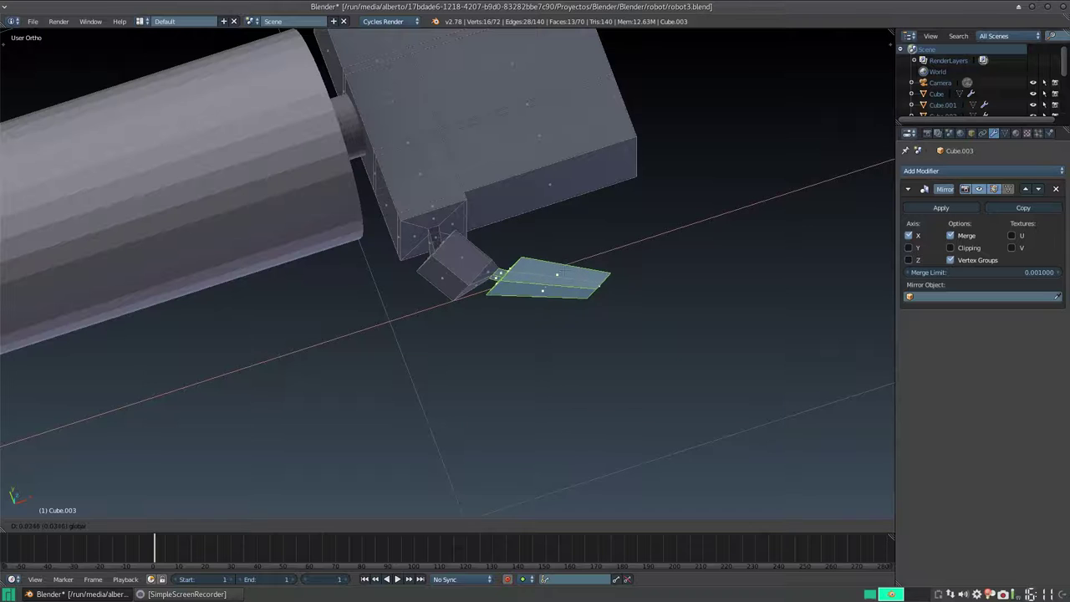
{"action": "left_click", "coordinate": [619, 307]}
{"action": "key", "text": "t"}
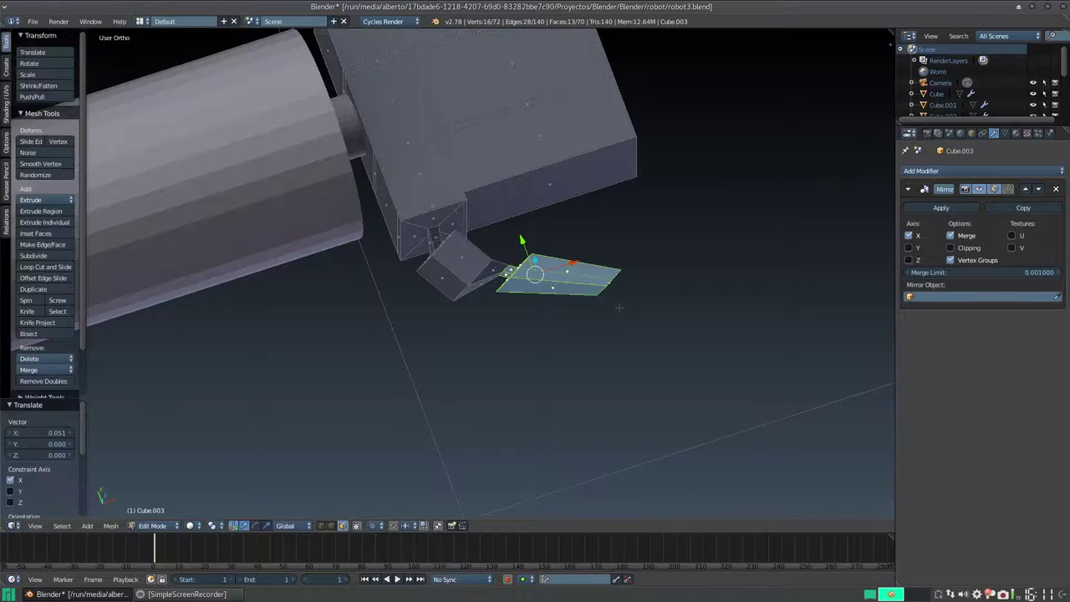
{"action": "key", "text": "t"}
- Rotate the thumb tip segment about 21 degrees around the global Z axis
{"action": "key", "text": "r"}
{"action": "key", "text": "z"}
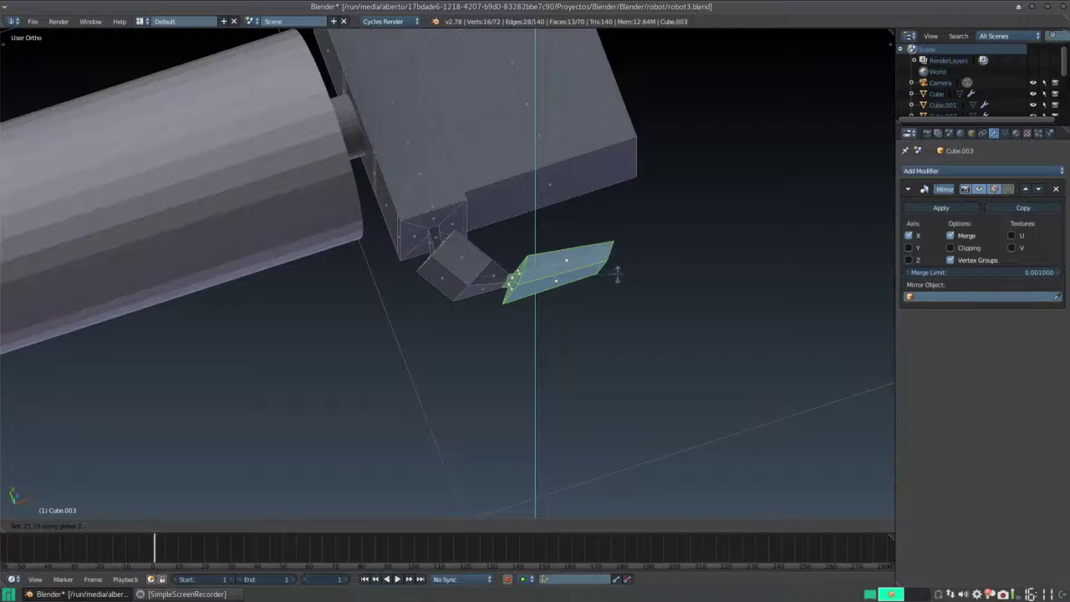
{"action": "left_click", "coordinate": [616, 274]}
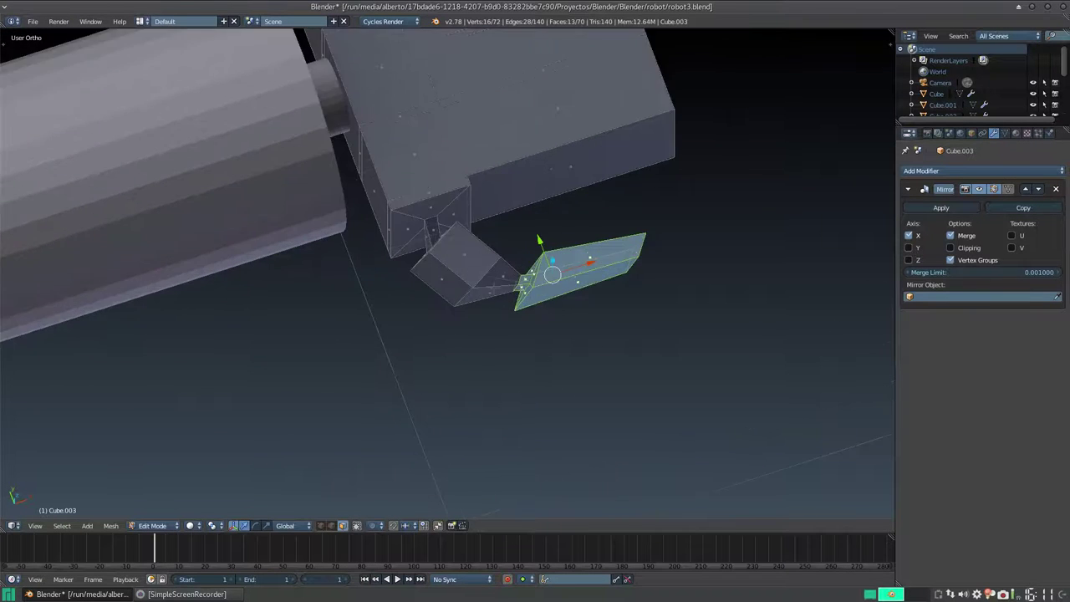
{"action": "scroll", "coordinate": [447, 276], "scroll_direction": "up", "scroll_amount": 3}
{"action": "middle_click_drag", "start_coordinate": [415, 340], "coordinate": [450, 308]}
{"action": "scroll", "coordinate": [451, 308], "scroll_direction": "up", "scroll_amount": 1}
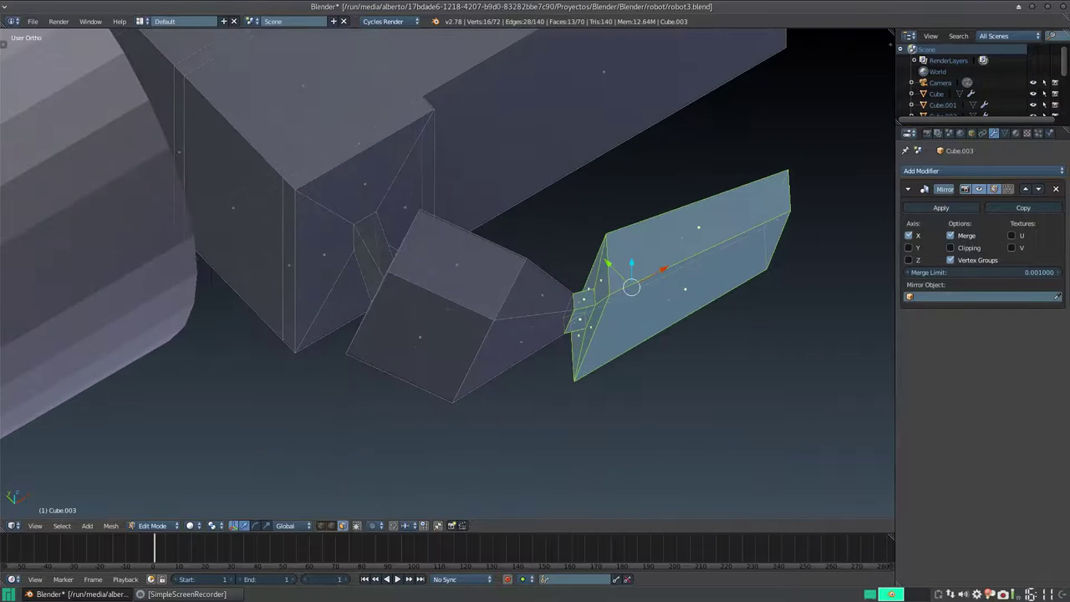
- Replace the selection with the four side faces of the inner thumb segment using Circle Select
{"action": "key", "text": "ctrl+z"}
{"action": "key", "text": "ctrl+z"}
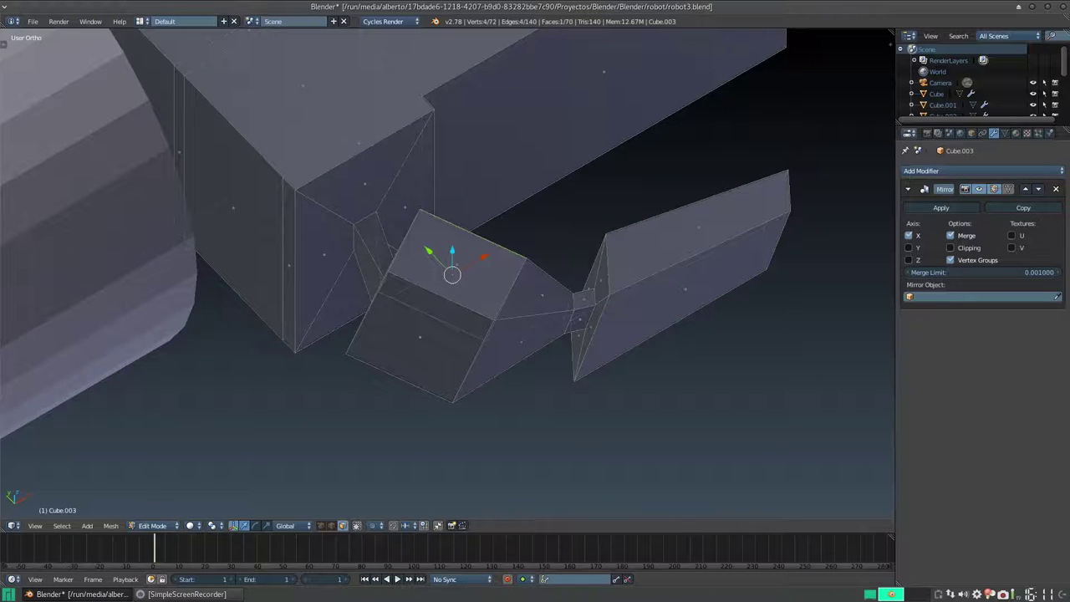
{"action": "key", "text": "c"}
{"action": "left_click_drag", "start_coordinate": [459, 266], "coordinate": [408, 364]}
{"action": "right_click", "coordinate": [441, 295]}
{"action": "middle_click_drag", "start_coordinate": [370, 332], "coordinate": [439, 306]}
{"action": "middle_click_drag", "start_coordinate": [397, 264], "coordinate": [322, 293]}
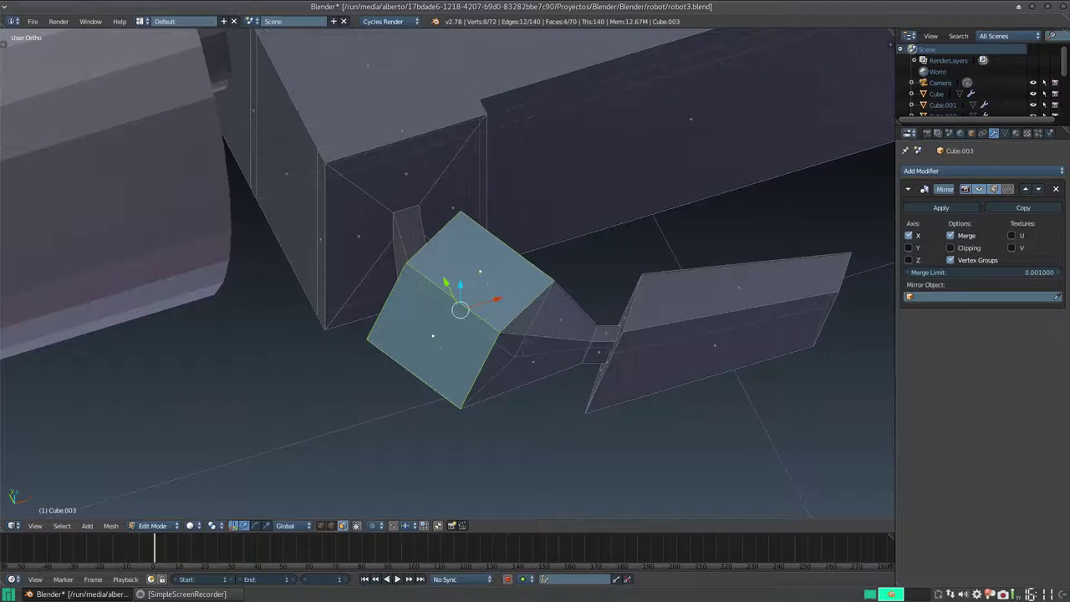
- Move the inner thumb segment's side faces about 0.03 diagonally toward the tip segment in top view
{"action": "key", "text": "KP_7"}
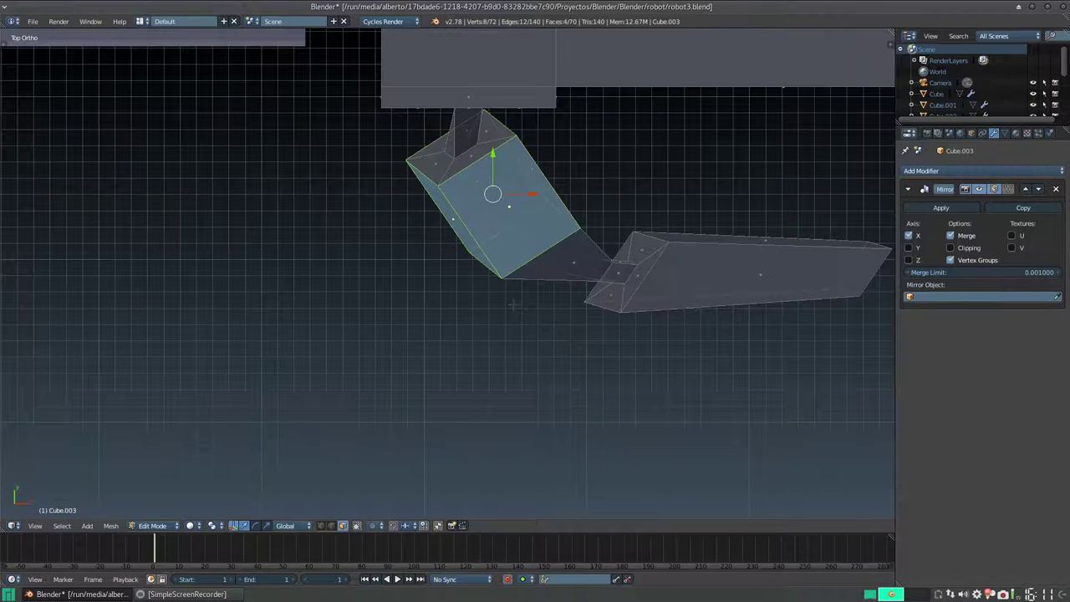
{"action": "key", "text": "g"}
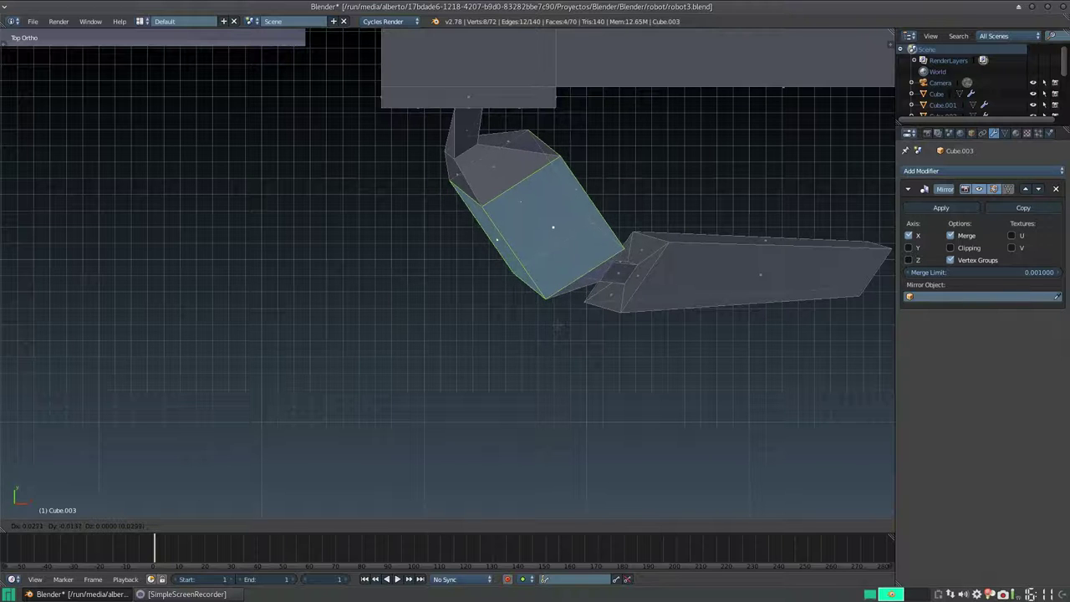
{"action": "left_click", "coordinate": [558, 328]}
{"action": "middle_click_drag", "start_coordinate": [585, 351], "coordinate": [554, 286]}
{"action": "scroll", "coordinate": [567, 299], "scroll_direction": "down", "scroll_amount": 4}
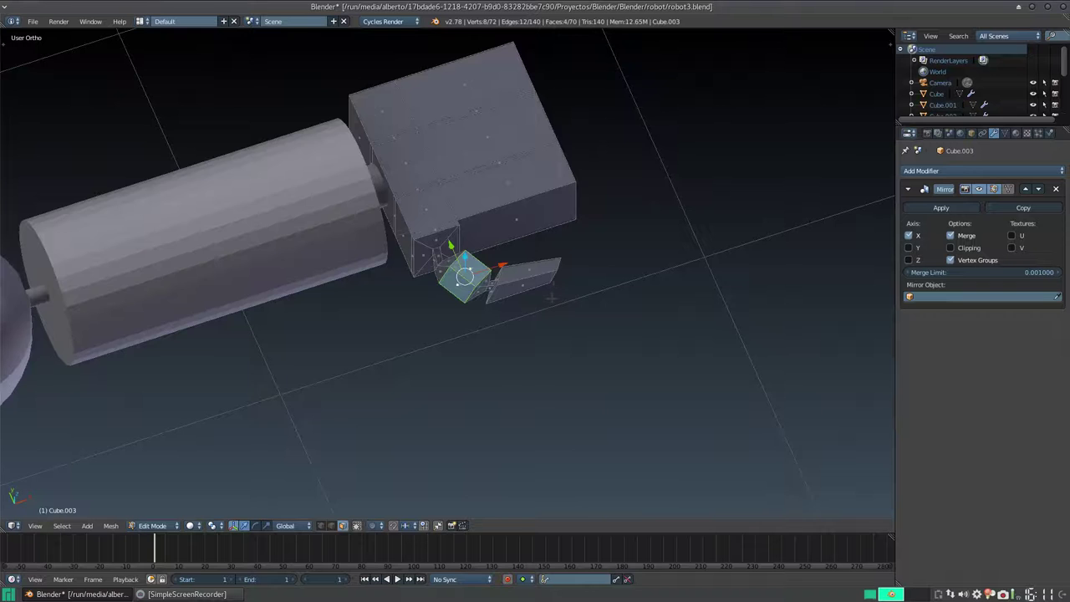
{"action": "scroll", "coordinate": [552, 297], "scroll_direction": "up", "scroll_amount": 6}
{"action": "scroll", "coordinate": [575, 294], "scroll_direction": "down", "scroll_amount": 3}
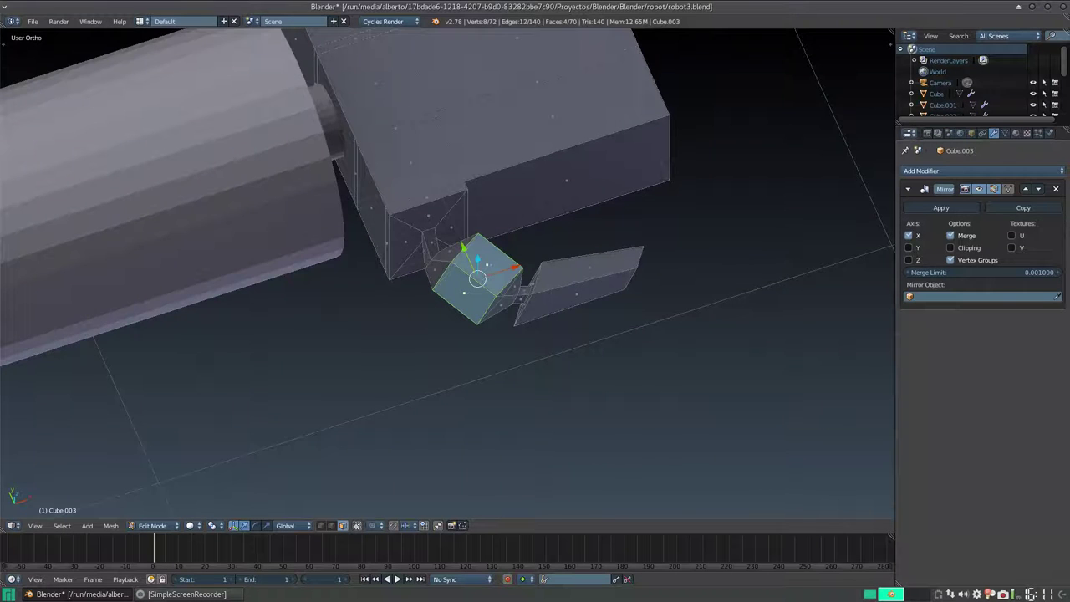
{"action": "scroll", "coordinate": [448, 274], "scroll_direction": "up", "scroll_amount": 4}
{"action": "middle_click_drag", "start_coordinate": [448, 274], "coordinate": [304, 200]}
{"action": "scroll", "coordinate": [447, 274], "scroll_direction": "up", "scroll_amount": 4}
{"action": "scroll", "coordinate": [448, 273], "scroll_direction": "down", "scroll_amount": 3}
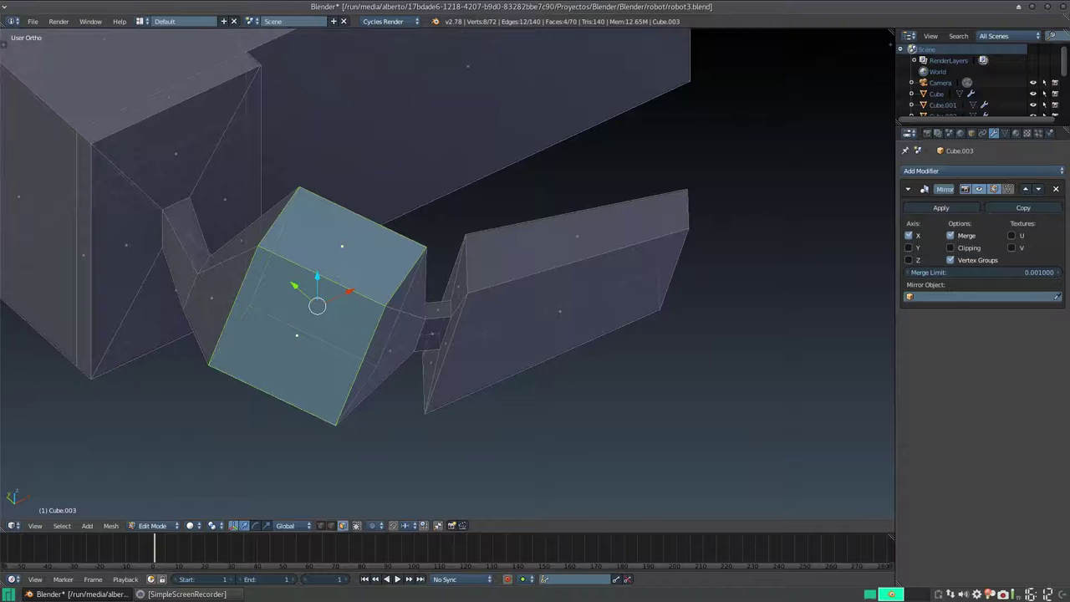
- Circle-select the outer faces of the thumb's tip segment and move them slightly away from the joint in top view
{"action": "key", "text": "a"}
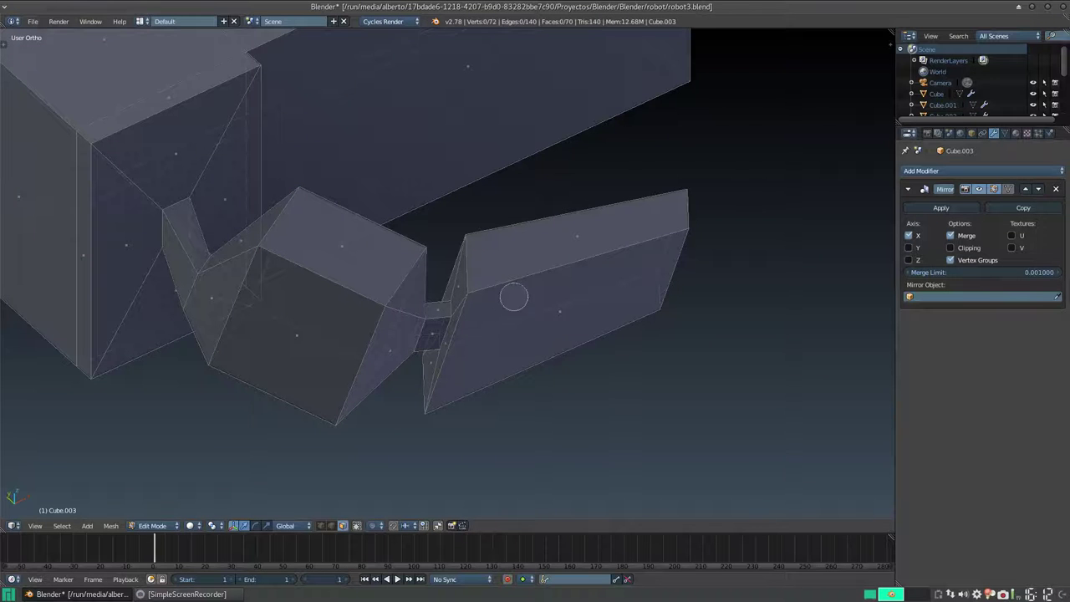
{"action": "left_click", "coordinate": [573, 223]}
{"action": "key", "text": "l"}
{"action": "left_click", "coordinate": [675, 252]}
{"action": "right_click", "coordinate": [656, 265]}
{"action": "key", "text": "KP_7"}
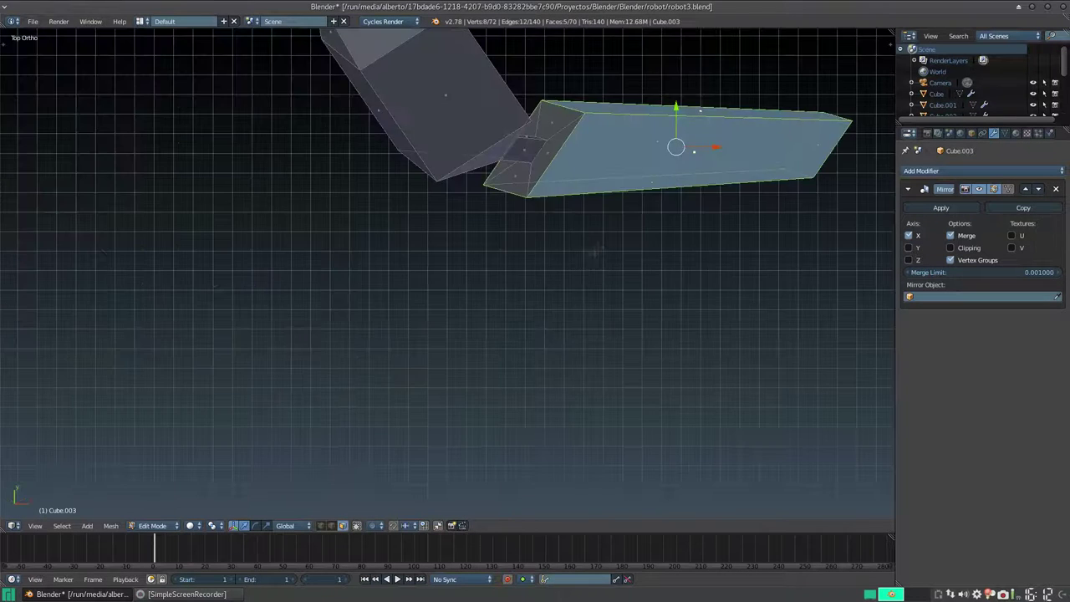
{"action": "scroll", "coordinate": [448, 271], "scroll_direction": "down", "scroll_amount": 4}
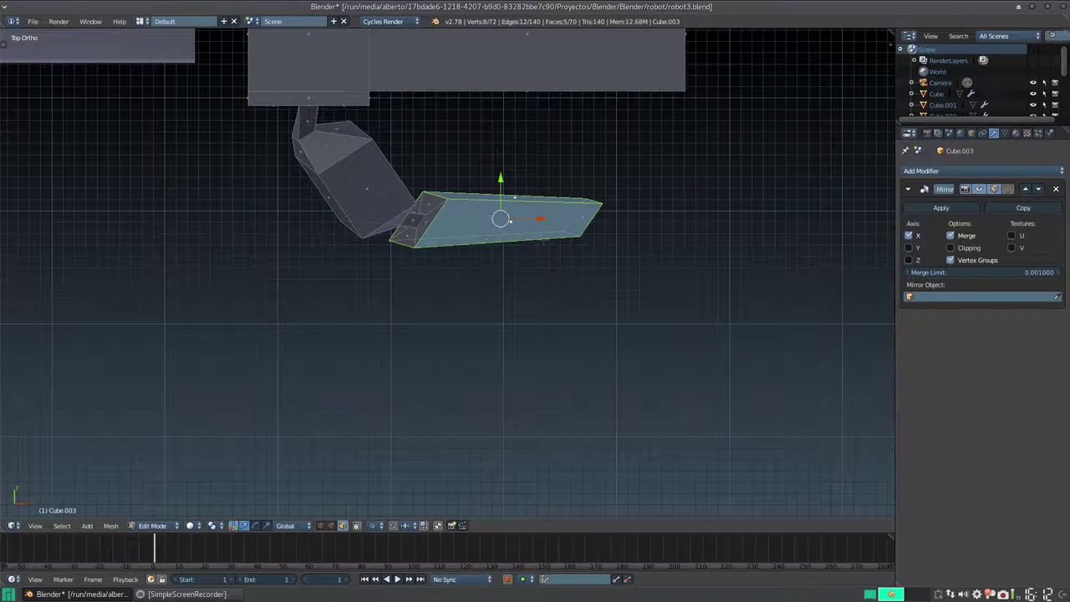
{"action": "key", "text": "g"}
{"action": "key", "text": "Return"}
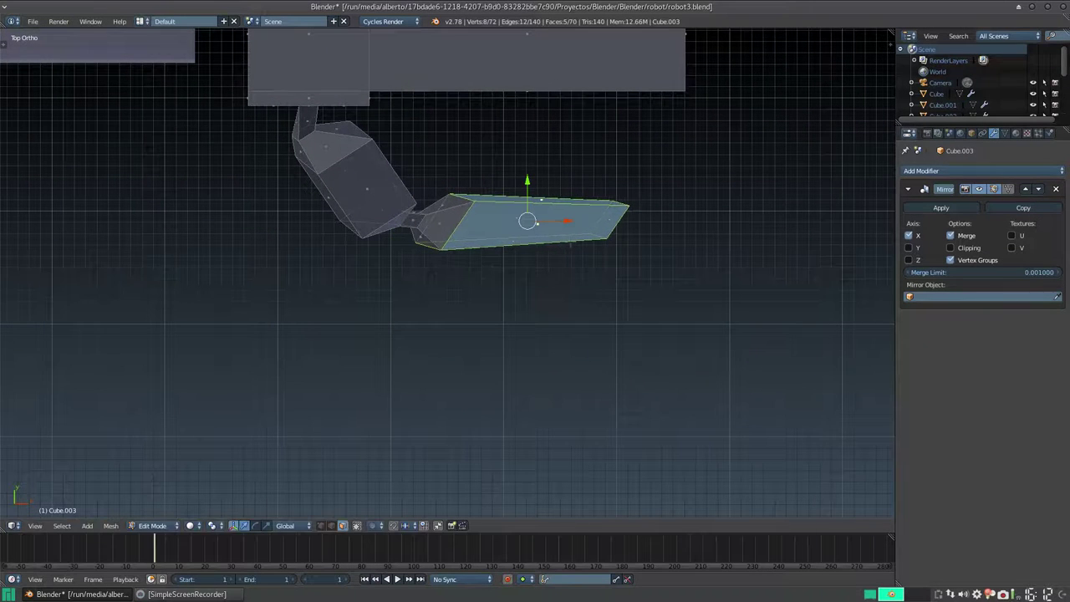
{"action": "scroll", "coordinate": [569, 244], "scroll_direction": "down", "scroll_amount": 4}
{"action": "middle_click_drag", "start_coordinate": [569, 244], "coordinate": [535, 219]}
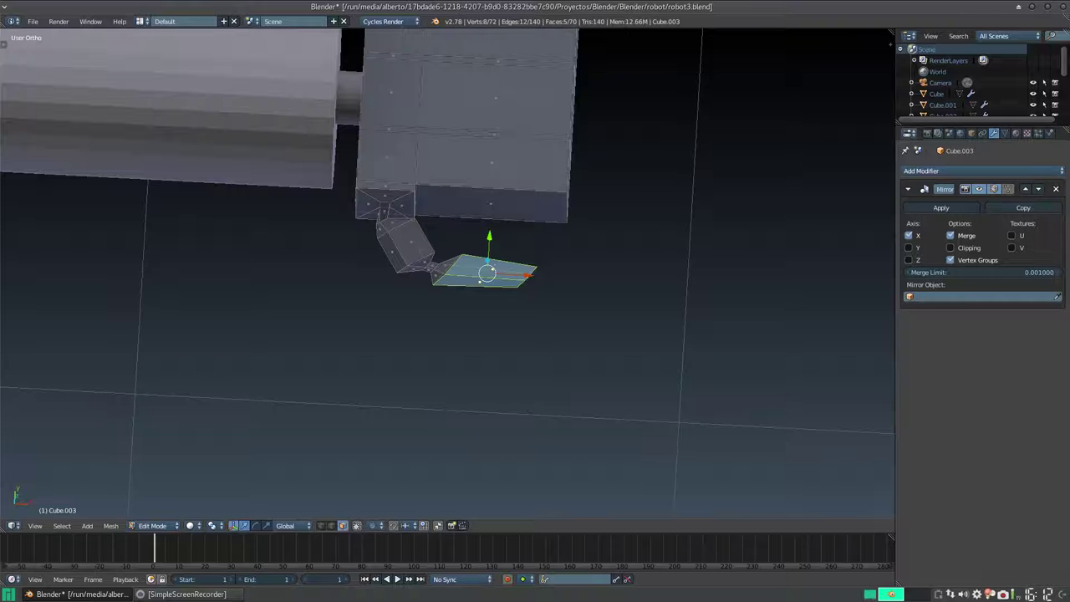
{"action": "scroll", "coordinate": [447, 272], "scroll_direction": "up", "scroll_amount": 6}
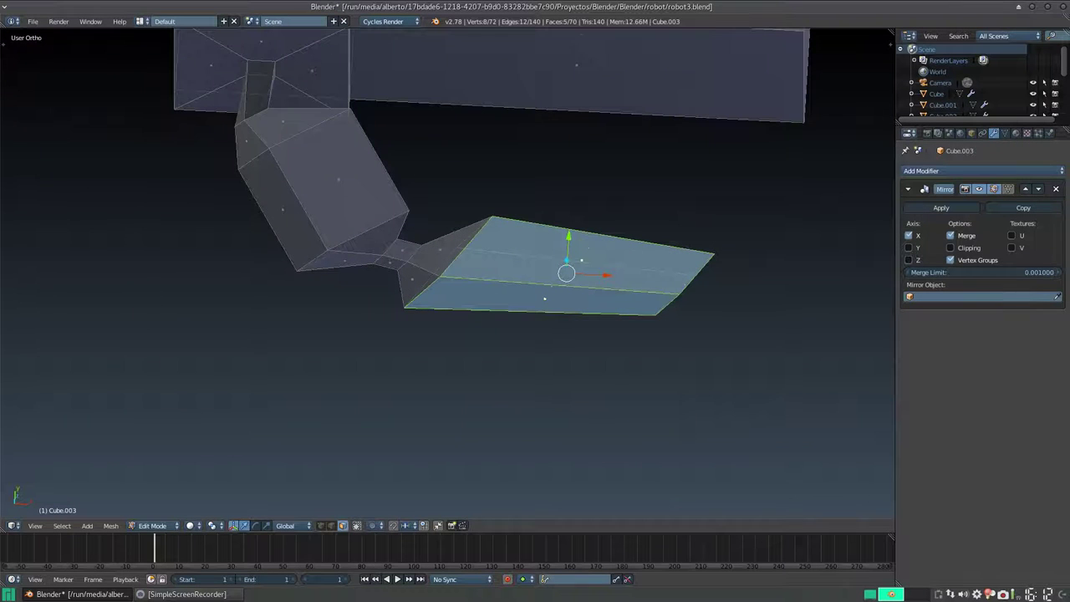
{"action": "scroll", "coordinate": [482, 221], "scroll_direction": "down", "scroll_amount": 3}
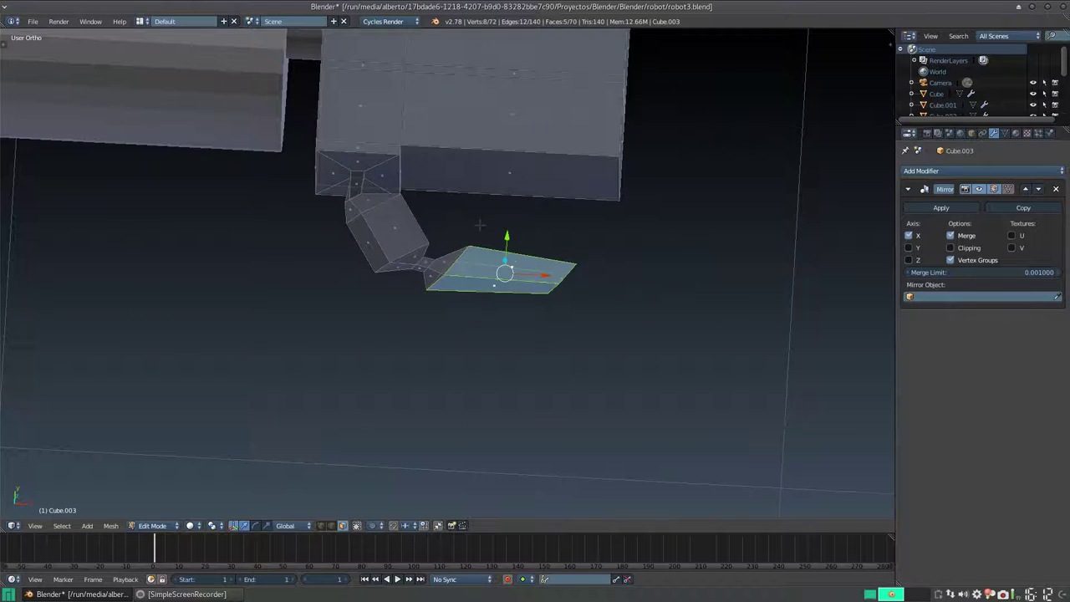
- Clear the selection and examine the reshaped thumb and the divided hand block from several angles
{"action": "key", "text": "a"}
{"action": "scroll", "coordinate": [480, 224], "scroll_direction": "down", "scroll_amount": 3}
{"action": "middle_click_drag", "start_coordinate": [520, 235], "coordinate": [497, 172]}
{"action": "scroll", "coordinate": [494, 260], "scroll_direction": "up", "scroll_amount": 3}
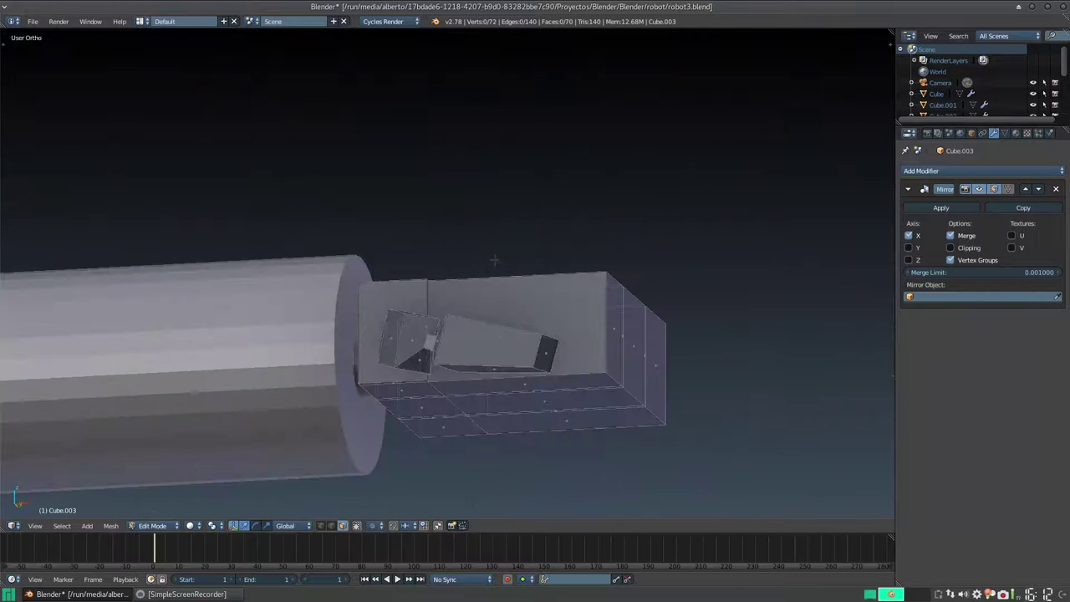
{"action": "scroll", "coordinate": [490, 272], "scroll_direction": "down", "scroll_amount": 1}
{"action": "middle_click_drag", "start_coordinate": [463, 304], "coordinate": [488, 376]}
{"action": "scroll", "coordinate": [549, 280], "scroll_direction": "down", "scroll_amount": 3}
{"action": "middle_click_drag", "start_coordinate": [548, 280], "coordinate": [424, 382]}
{"action": "scroll", "coordinate": [448, 334], "scroll_direction": "up", "scroll_amount": 3}
{"action": "middle_click_drag", "start_coordinate": [535, 318], "coordinate": [315, 291], "text": "shift"}
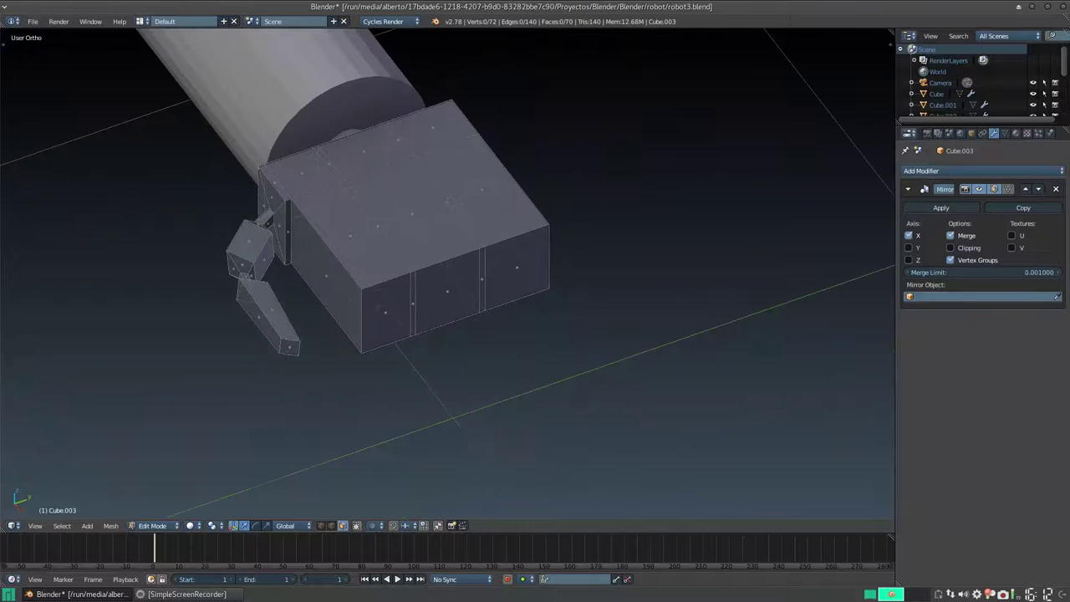
- Select the three wide faces on the finger end of the divided hand block
{"action": "right_click", "coordinate": [385, 312]}
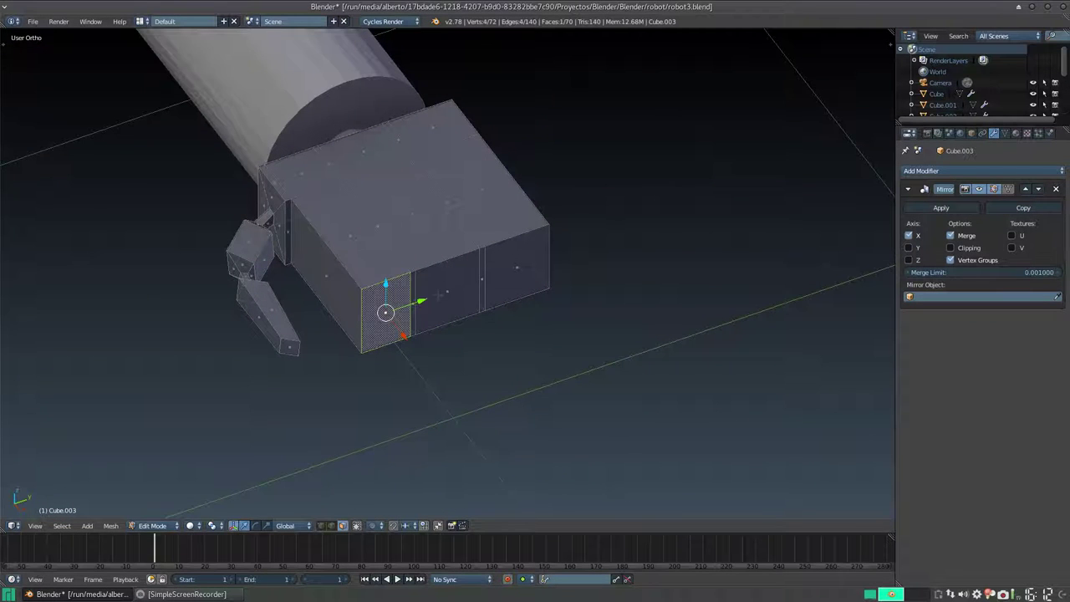
{"action": "right_click", "coordinate": [452, 291], "text": "shift"}
{"action": "right_click", "coordinate": [516, 268], "text": "shift"}
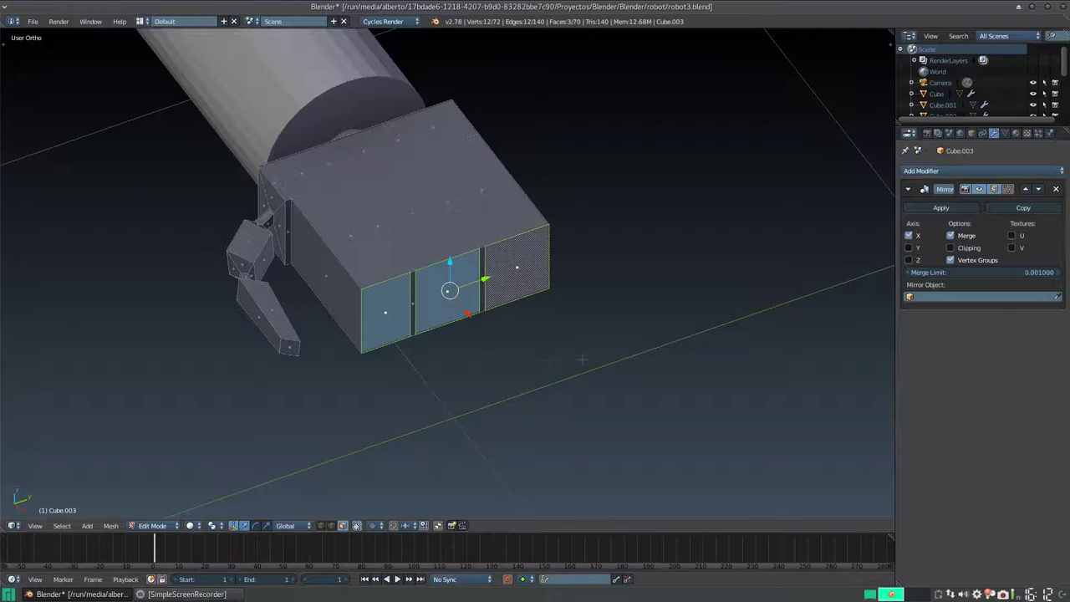
{"action": "key", "text": "e"}
{"action": "key", "text": "s"}
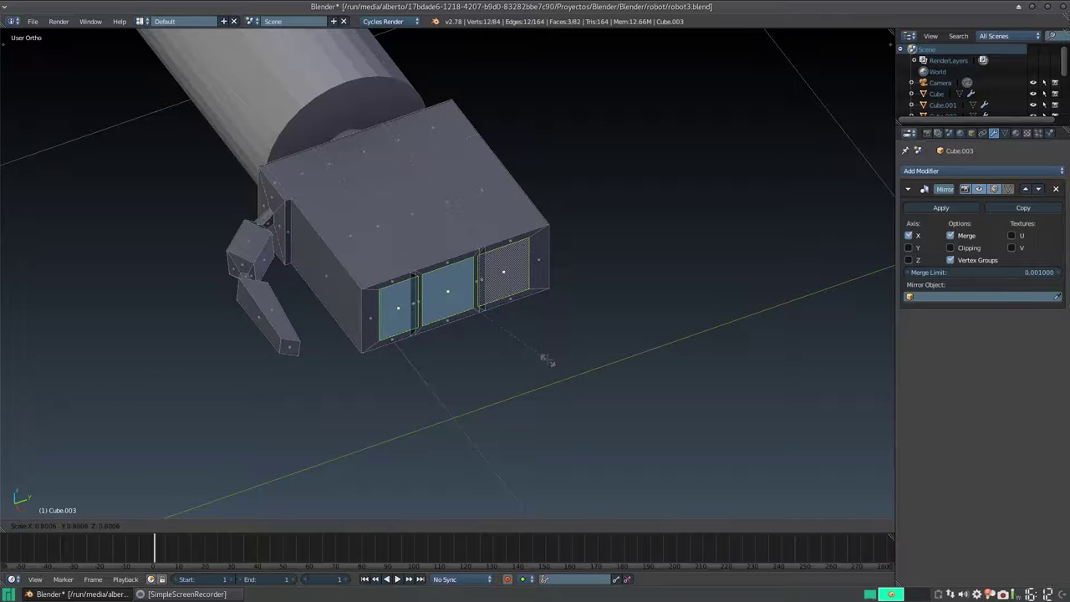
{"action": "key", "text": "Escape"}
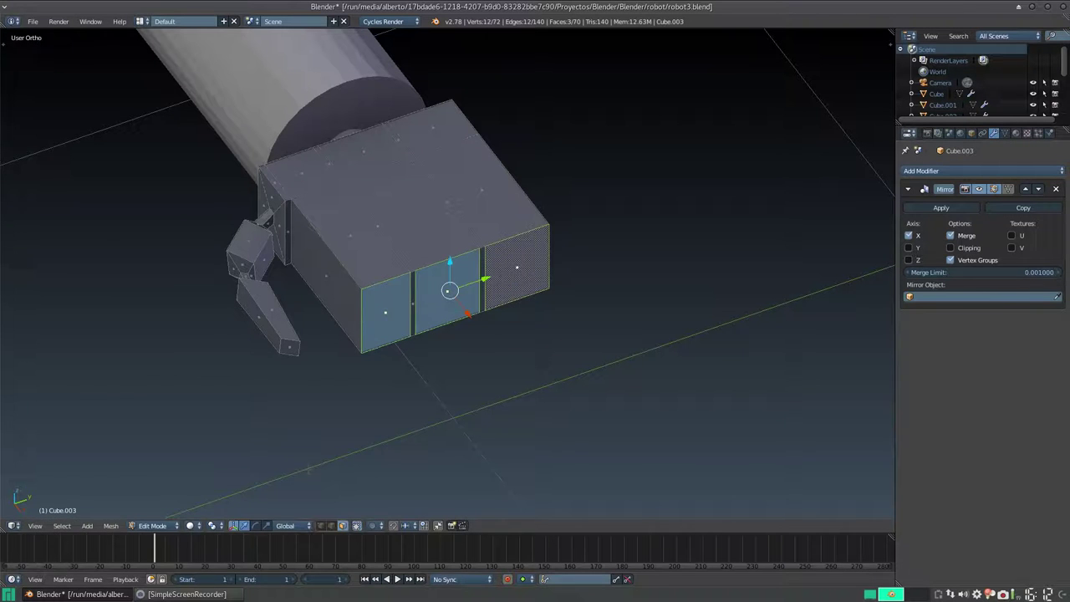
- Set the pivot point to Individual Origins, then extrude the three faces in place and scale them to about 0.29
{"action": "left_click", "coordinate": [190, 525]}
{"action": "left_click", "coordinate": [201, 517]}
{"action": "left_click", "coordinate": [210, 526]}
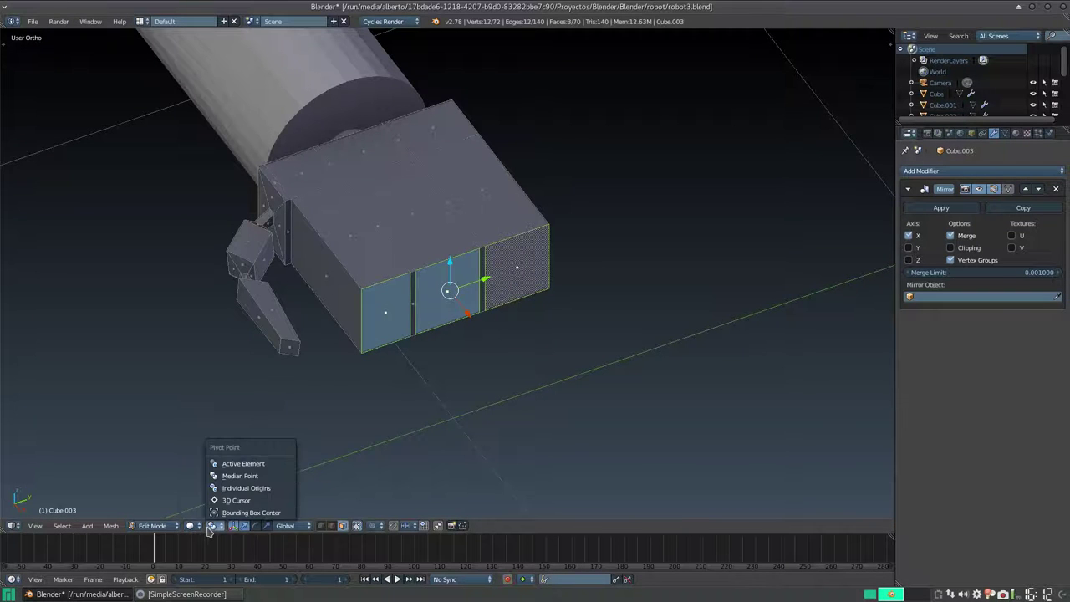
{"action": "left_click", "coordinate": [261, 492]}
{"action": "key", "text": "s"}
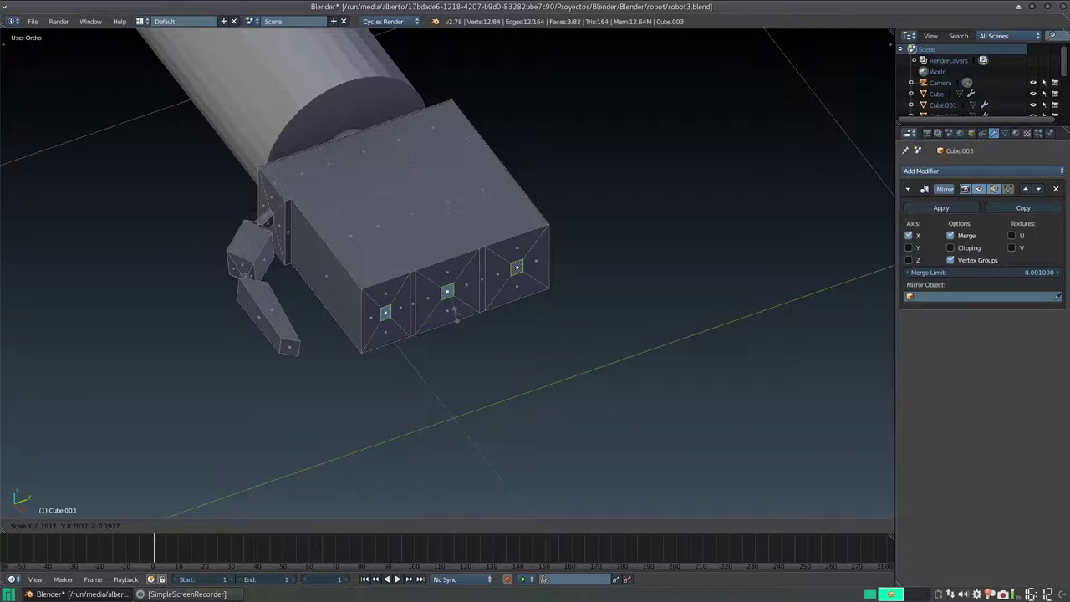
{"action": "left_click", "coordinate": [456, 315]}
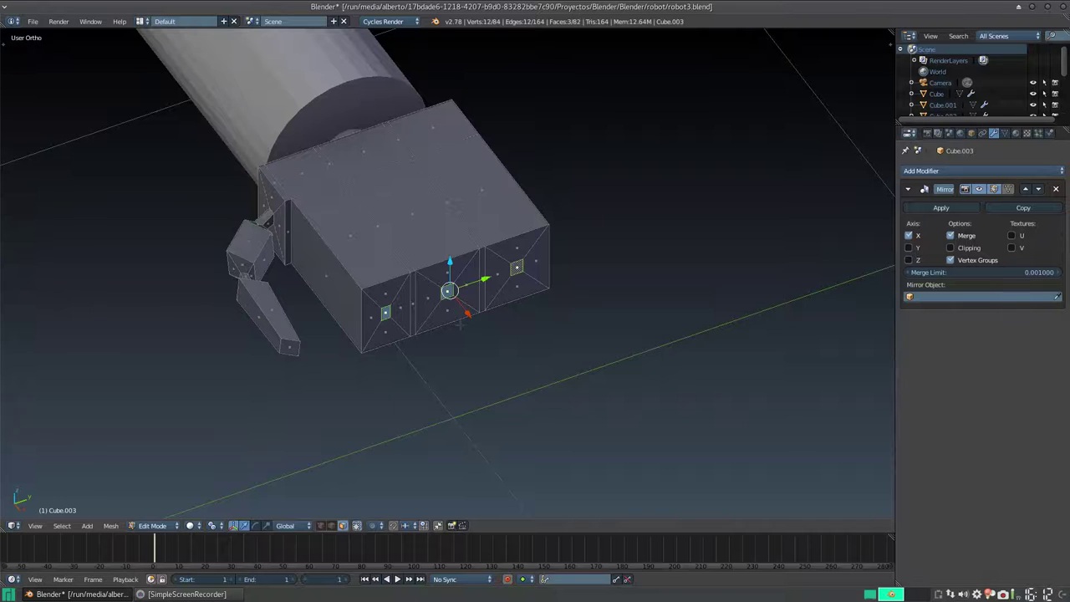
- Move the three small faces outward along X and extrude them about 0.015 into short knuckle necks
{"action": "middle_click_drag", "start_coordinate": [463, 255], "coordinate": [468, 324]}
{"action": "left_click_drag", "start_coordinate": [468, 315], "coordinate": [476, 329]}
{"action": "key", "text": "e"}
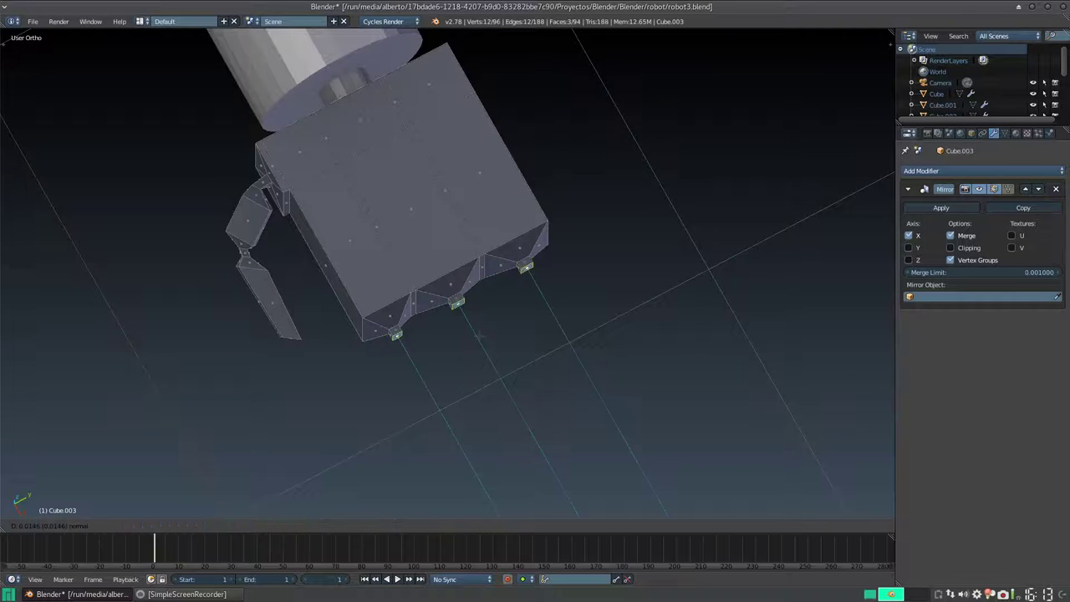
{"action": "left_click", "coordinate": [480, 335]}
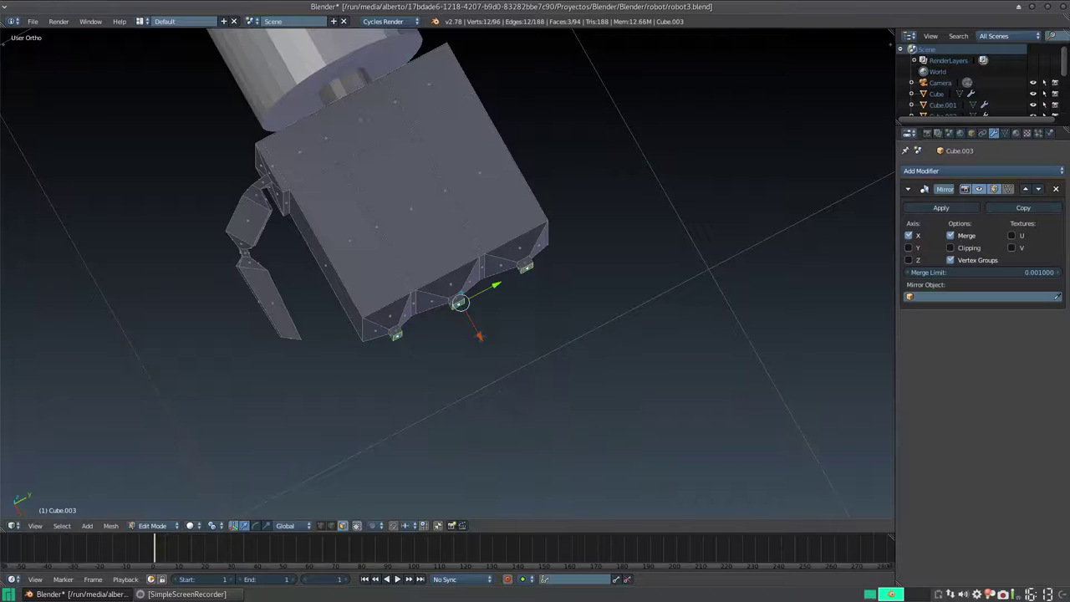
- Extrude the neck ends in place, scale the new faces to about 4.08 and shift them slightly outward along X
{"action": "key", "text": "e"}
{"action": "key", "text": "s"}
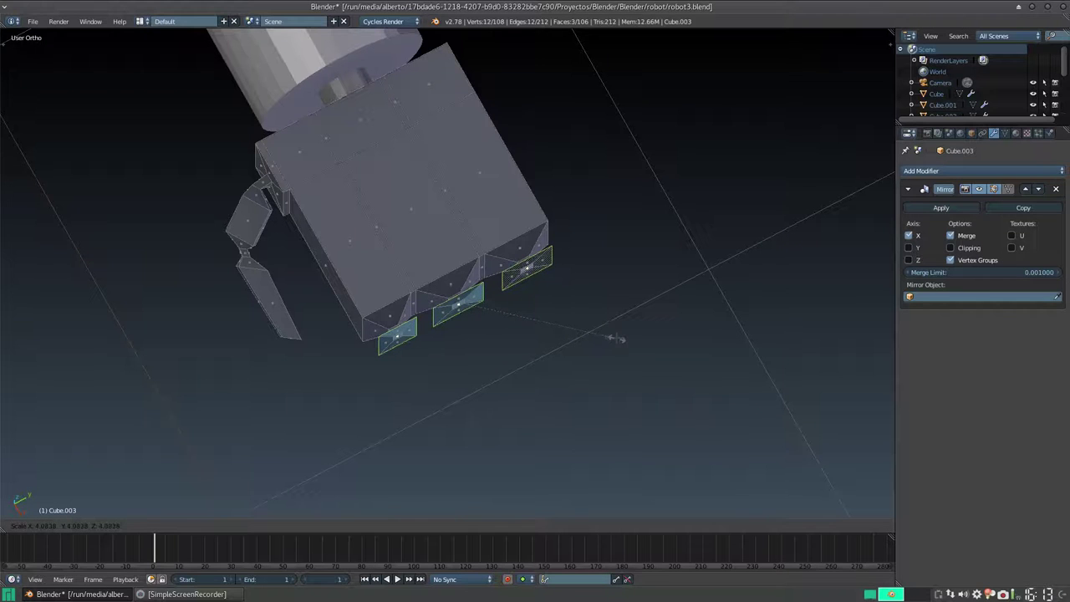
{"action": "left_click", "coordinate": [616, 338]}
{"action": "key", "text": "g"}
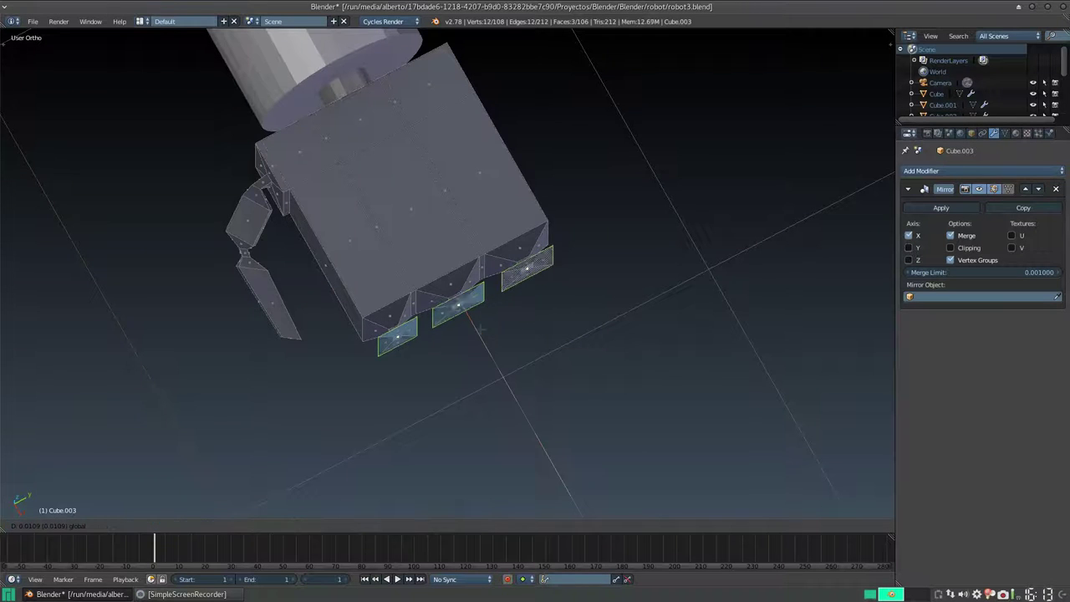
{"action": "left_click", "coordinate": [486, 336]}
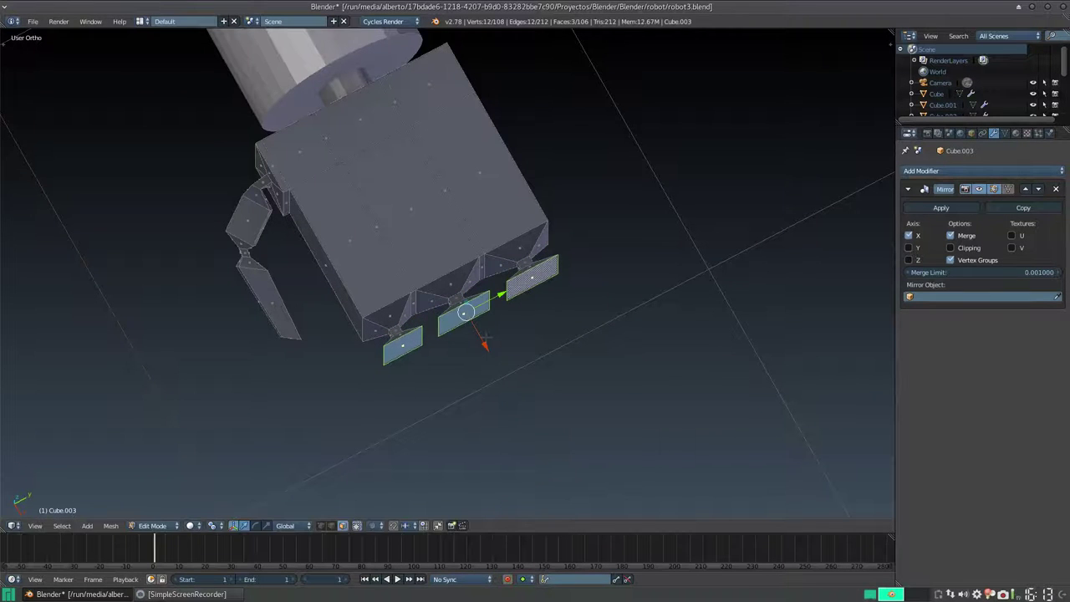
- Extrude the three enlarged faces about 0.1 into first finger segments and taper their ends to about 0.7
{"action": "key", "text": "e"}
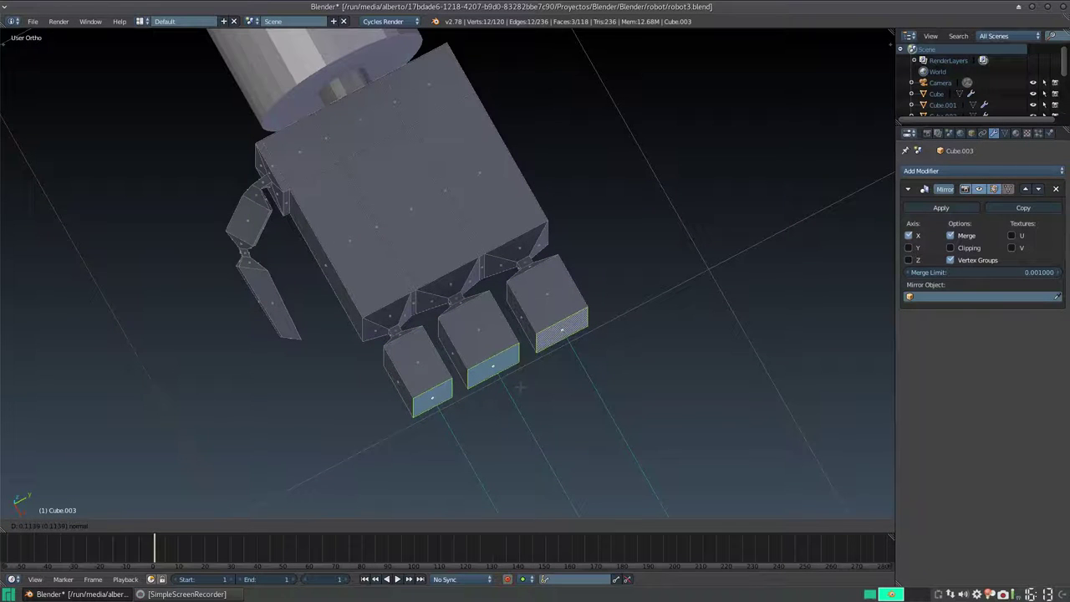
{"action": "left_click", "coordinate": [516, 382]}
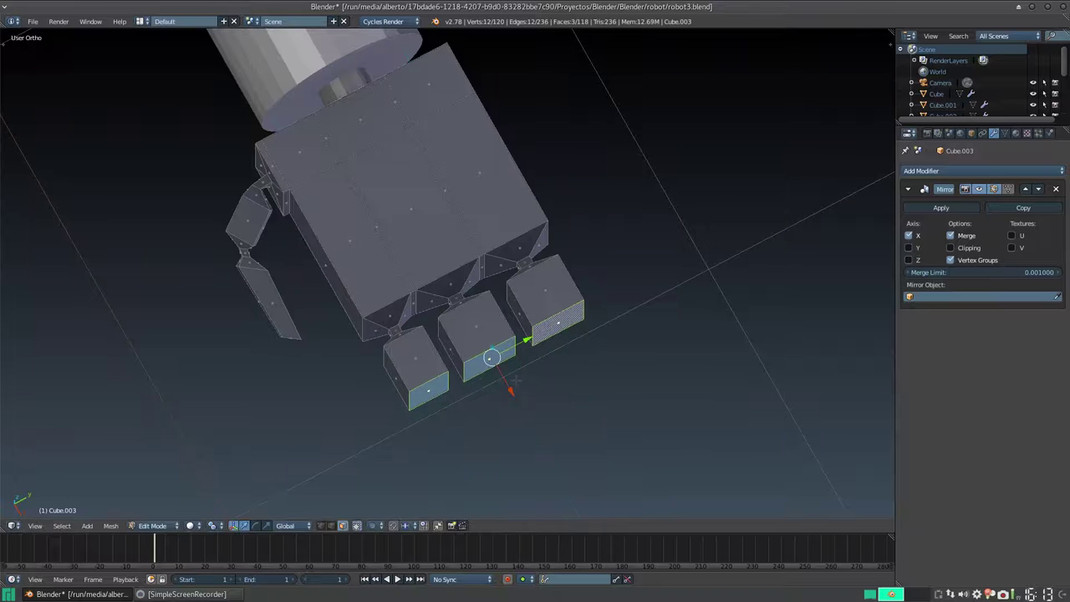
{"action": "key", "text": "s"}
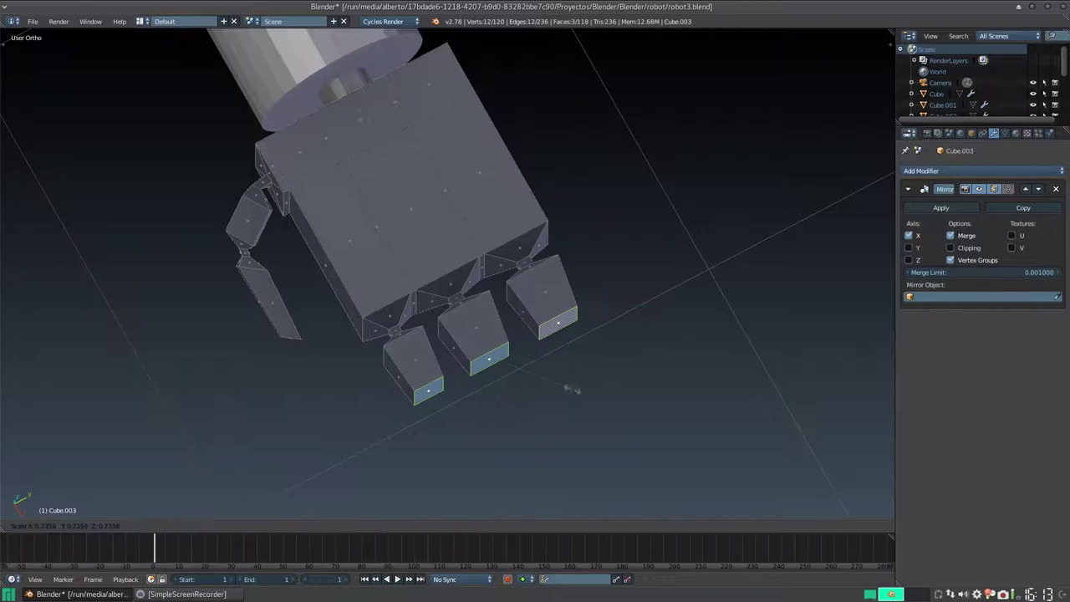
{"action": "left_click", "coordinate": [556, 384]}
- Extrude the first segments' end faces in place, scale each to about 0.41 around its own origin and move them slightly outward along X
{"action": "left_click", "coordinate": [215, 525]}
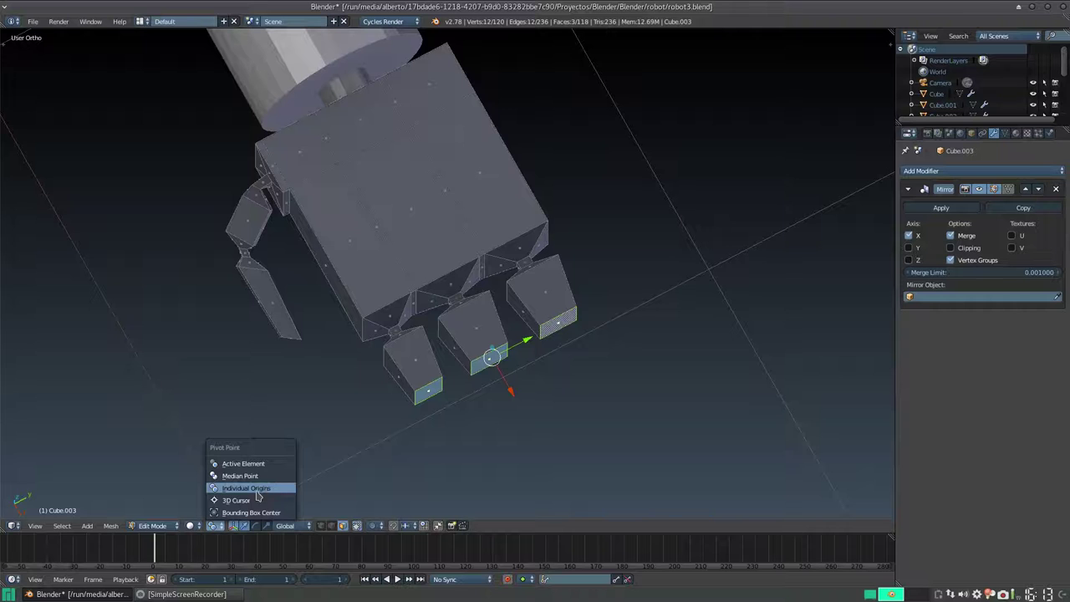
{"action": "left_click", "coordinate": [243, 500]}
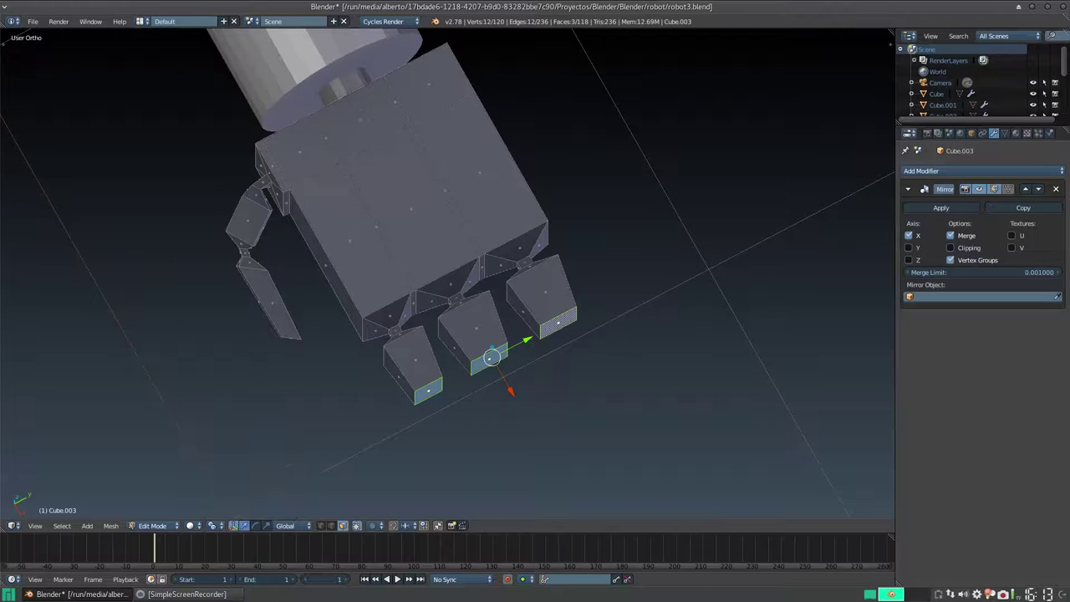
{"action": "key", "text": "s"}
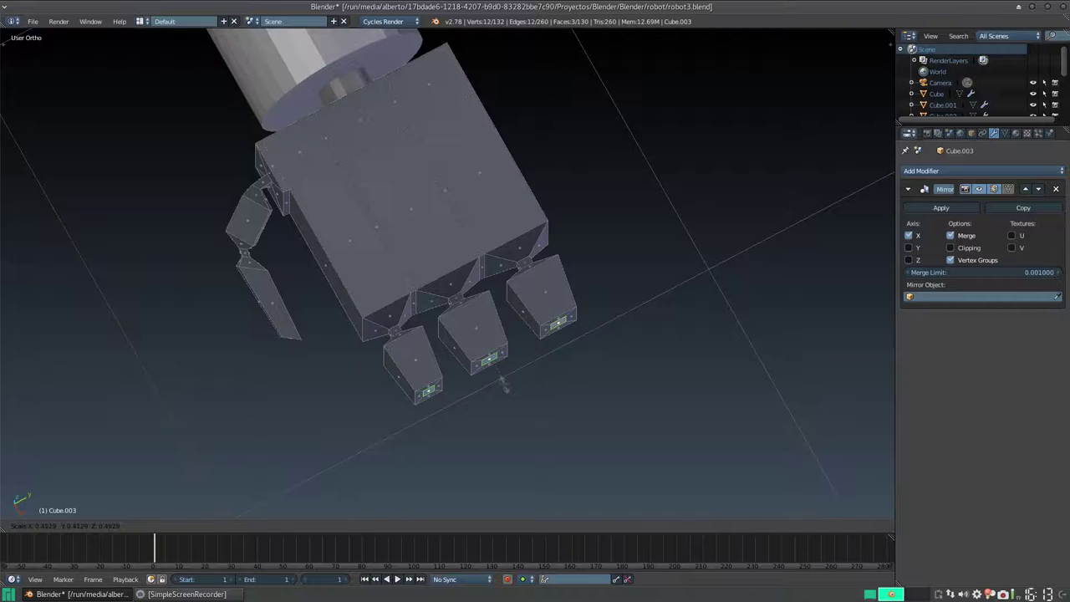
{"action": "left_click", "coordinate": [502, 385]}
{"action": "left_click_drag", "start_coordinate": [504, 381], "coordinate": [506, 386]}
- Extrude the small faces and move them about 0.02 along X to form the second finger joints
{"action": "key", "text": "e"}
{"action": "right_click", "coordinate": [514, 397]}
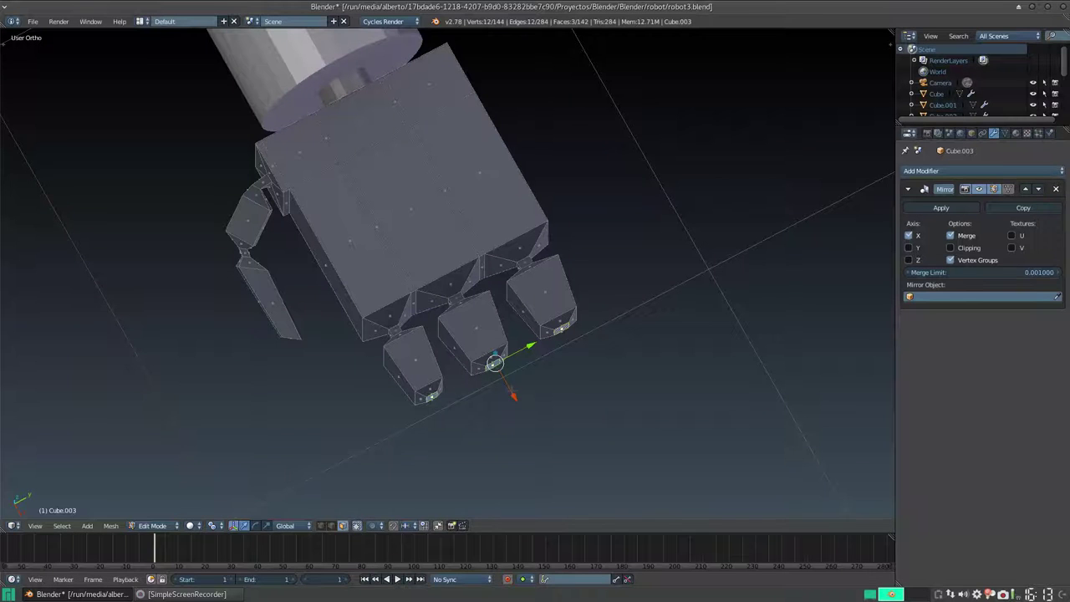
{"action": "key", "text": "g"}
{"action": "key", "text": "x"}
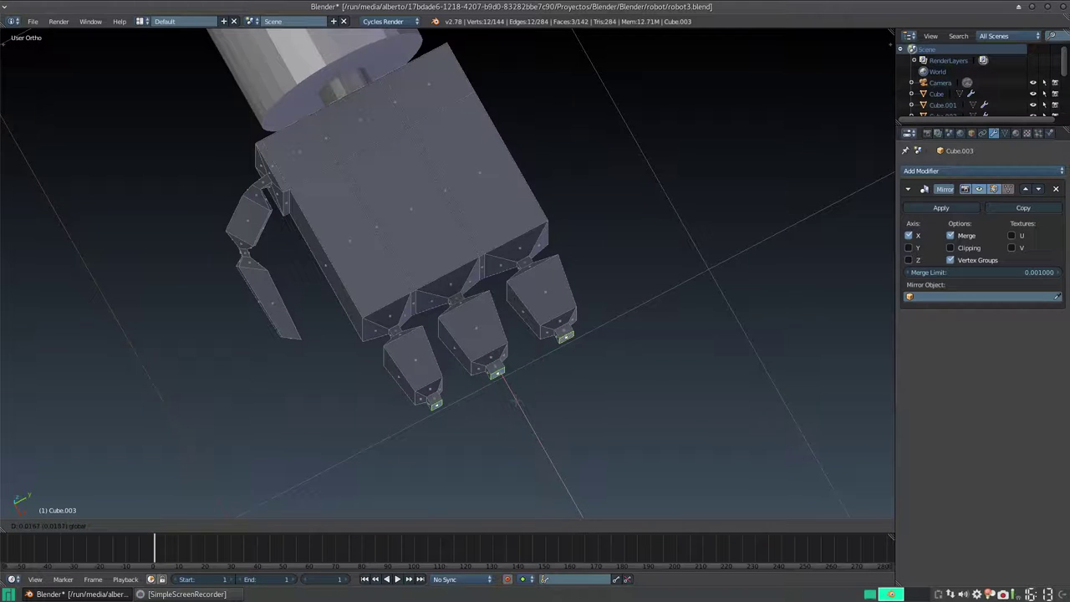
{"action": "left_click", "coordinate": [516, 401]}
- Extrude the second joints' end faces in place, scale them to about 2.25 and move them slightly outward along X
{"action": "key", "text": "s"}
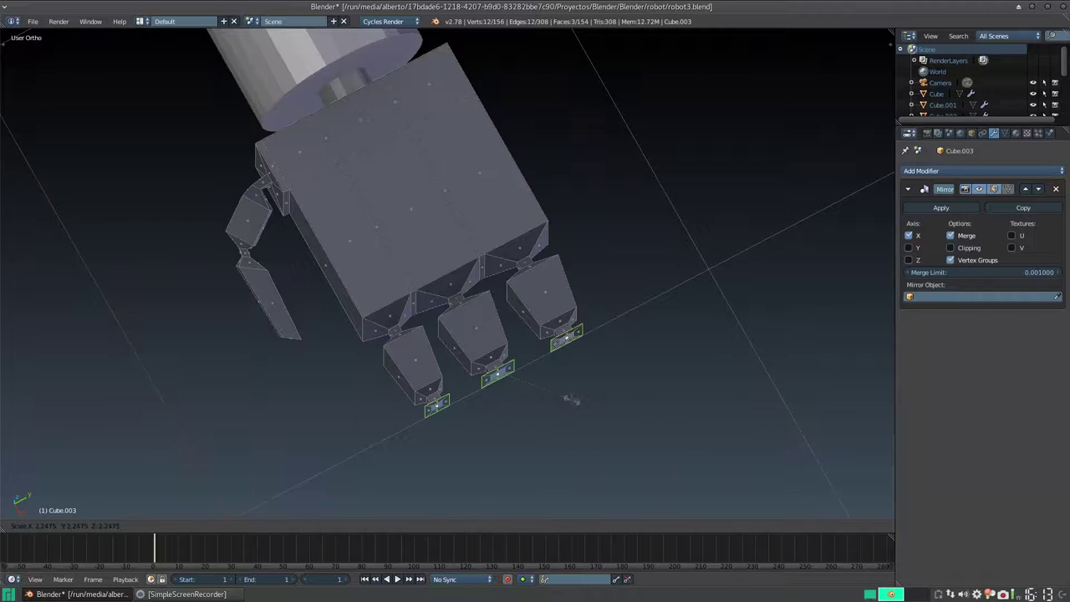
{"action": "left_click", "coordinate": [569, 398]}
{"action": "key", "text": "g"}
{"action": "key", "text": "x"}
{"action": "left_click", "coordinate": [519, 405]}
- Extrude the three faces about 0.09 into middle finger segments and taper their ends to about 0.8
{"action": "key", "text": "e"}
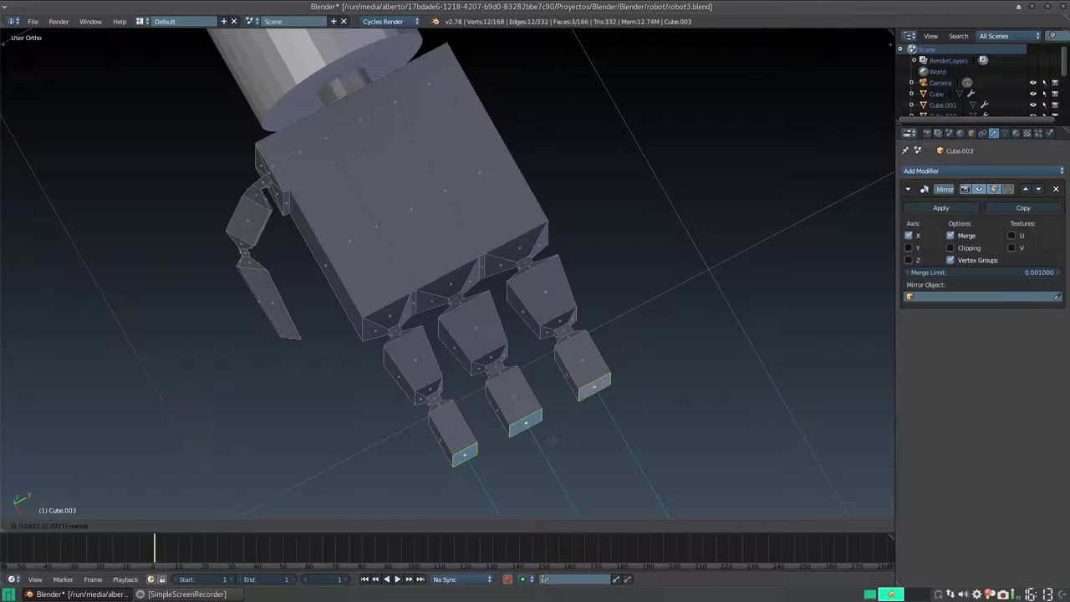
{"action": "left_click", "coordinate": [549, 439]}
{"action": "key", "text": "s"}
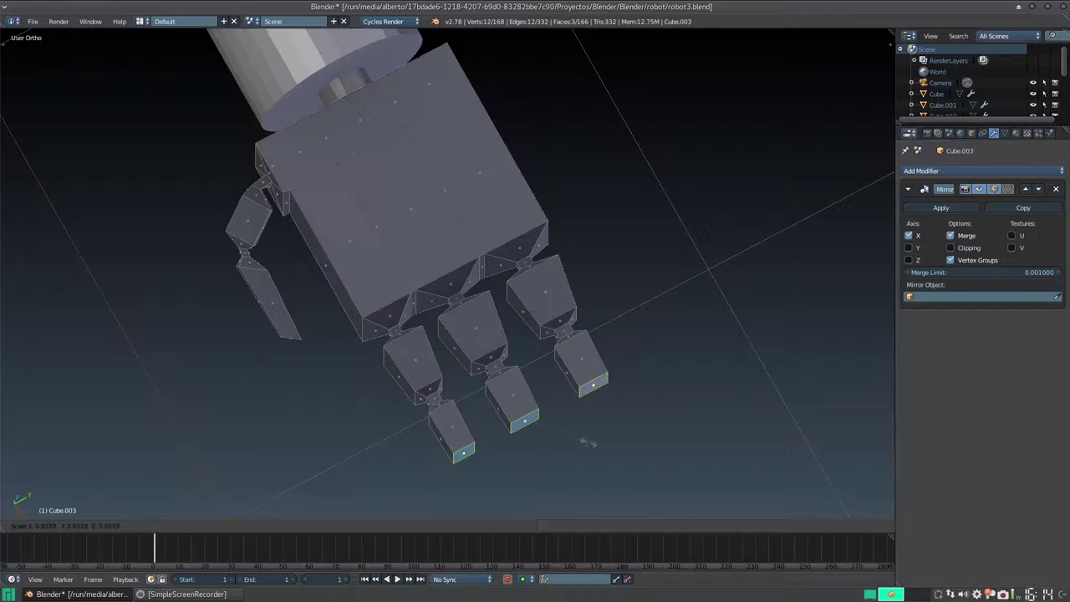
{"action": "left_click", "coordinate": [580, 441]}
- Extrude the middle segments' ends scaled to about half, move them slightly outward along X and extrude short fingertip joint necks
{"action": "key", "text": "e"}
{"action": "key", "text": "s"}
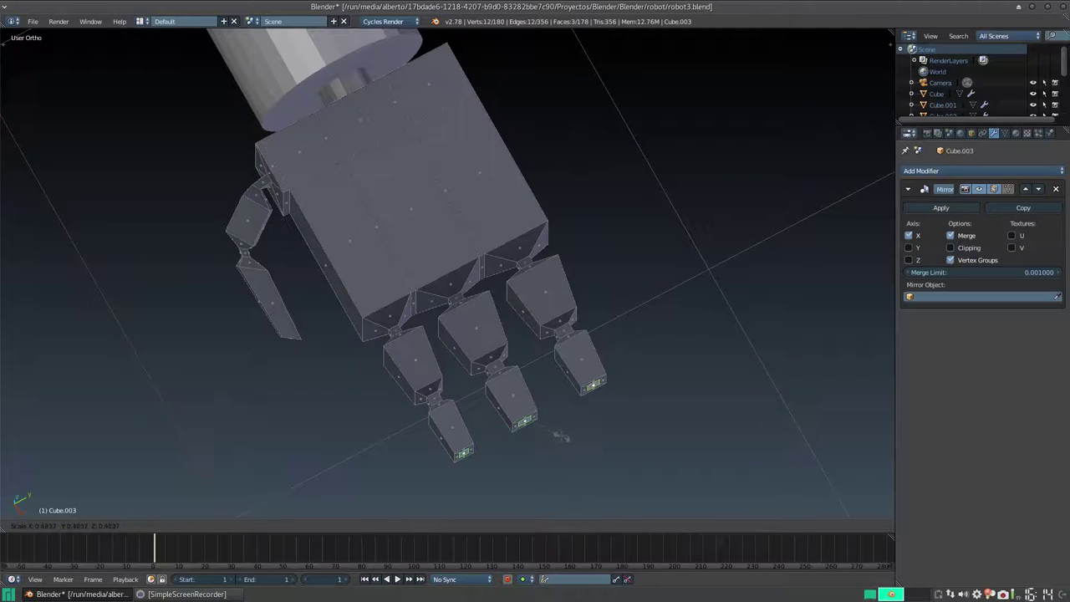
{"action": "left_click", "coordinate": [558, 434]}
{"action": "middle_click_drag", "start_coordinate": [558, 435], "coordinate": [533, 361], "text": "shift"}
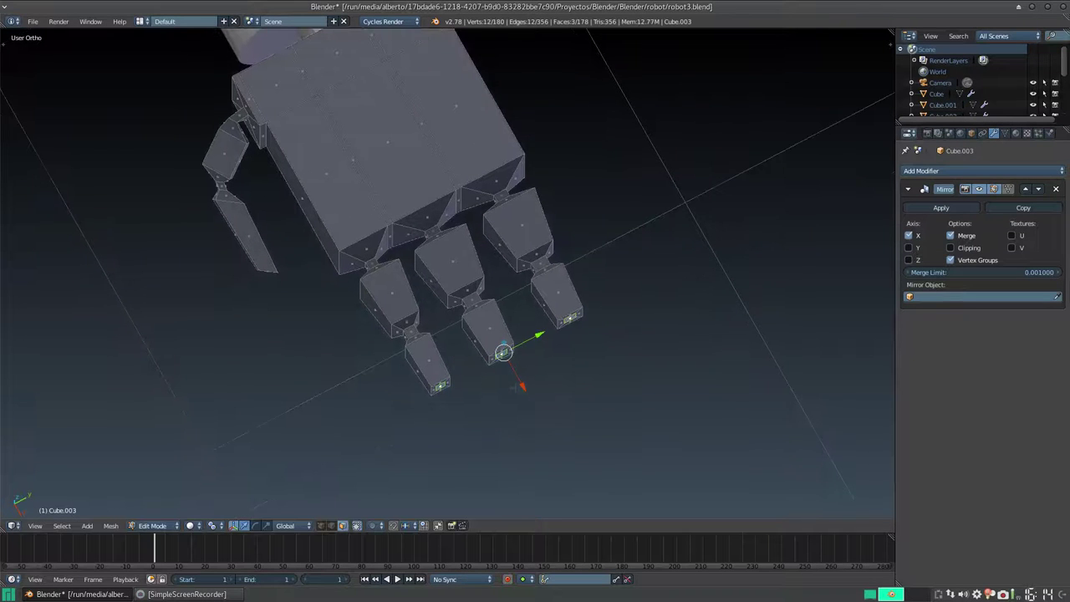
{"action": "left_click_drag", "start_coordinate": [518, 387], "coordinate": [521, 392]}
{"action": "key", "text": "e"}
{"action": "left_click", "coordinate": [528, 403]}
- Extrude the fingertip joints' end faces in place and scale them to about 2.28
{"action": "key", "text": "e"}
{"action": "key", "text": "Escape"}
{"action": "key", "text": "s"}
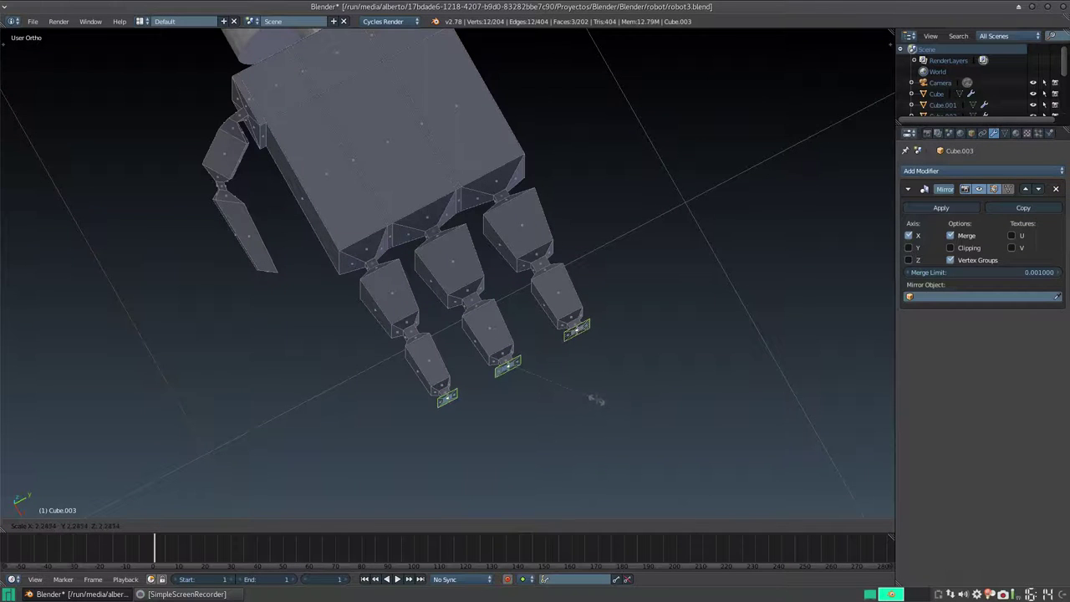
{"action": "left_click", "coordinate": [597, 400]}
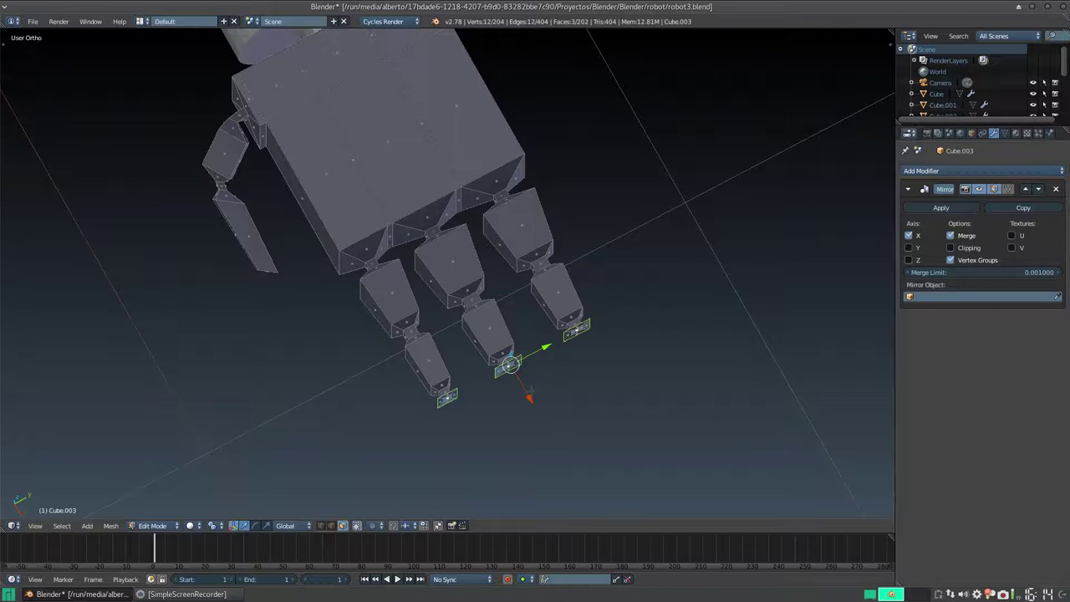
- Shift the enlarged faces slightly outward, extrude them about 0.06 into fingertip segments and taper their ends
{"action": "key", "text": "e"}
{"action": "left_click", "coordinate": [537, 397]}
{"action": "key", "text": "e"}
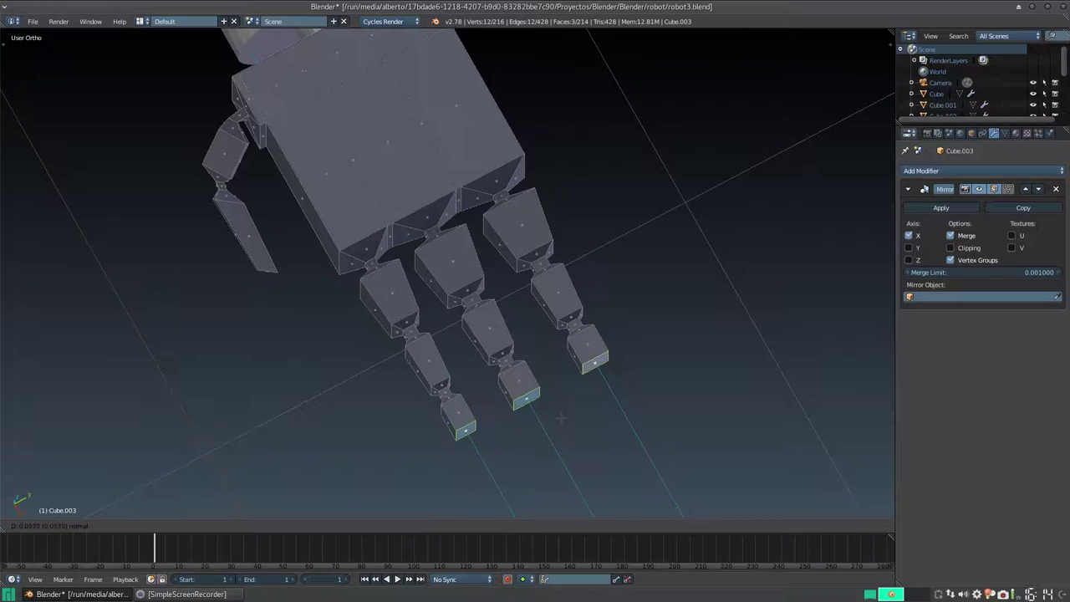
{"action": "left_click", "coordinate": [565, 421]}
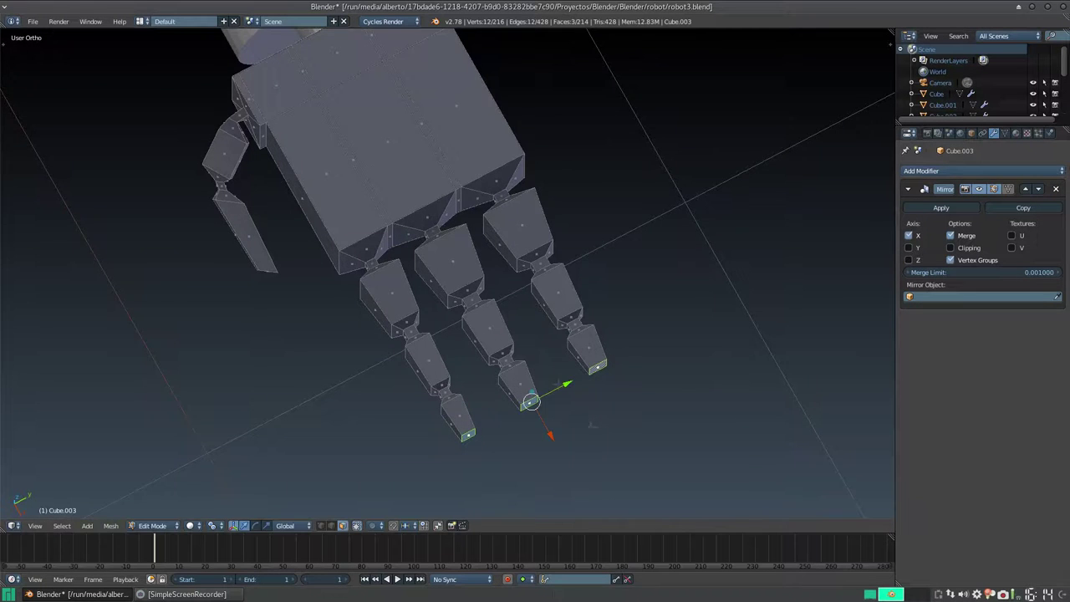
- Leave Edit Mode and examine the finished fingers and hand proportions against the whole robot from several angles
{"action": "scroll", "coordinate": [558, 383], "scroll_direction": "down", "scroll_amount": 4}
{"action": "scroll", "coordinate": [559, 383], "scroll_direction": "down", "scroll_amount": 5}
{"action": "middle_click_drag", "start_coordinate": [559, 383], "coordinate": [694, 204]}
{"action": "scroll", "coordinate": [694, 205], "scroll_direction": "down", "scroll_amount": 3}
{"action": "scroll", "coordinate": [504, 228], "scroll_direction": "up", "scroll_amount": 6}
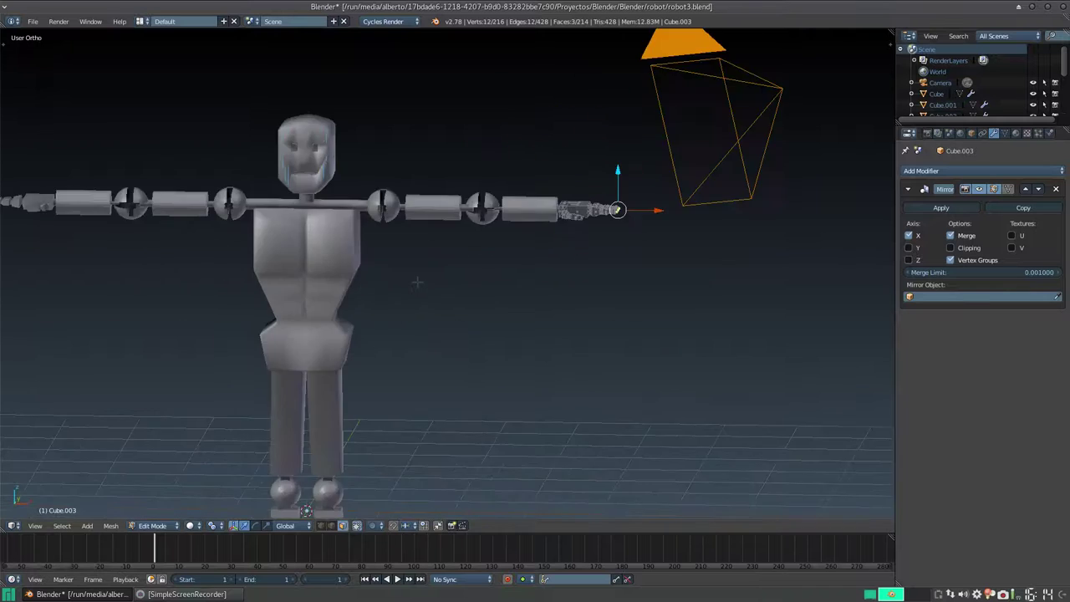
{"action": "key", "text": "Tab"}
{"action": "scroll", "coordinate": [504, 228], "scroll_direction": "down", "scroll_amount": 5}
{"action": "middle_click_drag", "start_coordinate": [537, 201], "coordinate": [534, 293]}
{"action": "scroll", "coordinate": [533, 292], "scroll_direction": "down", "scroll_amount": 3}
{"action": "middle_click_drag", "start_coordinate": [471, 315], "coordinate": [477, 251]}
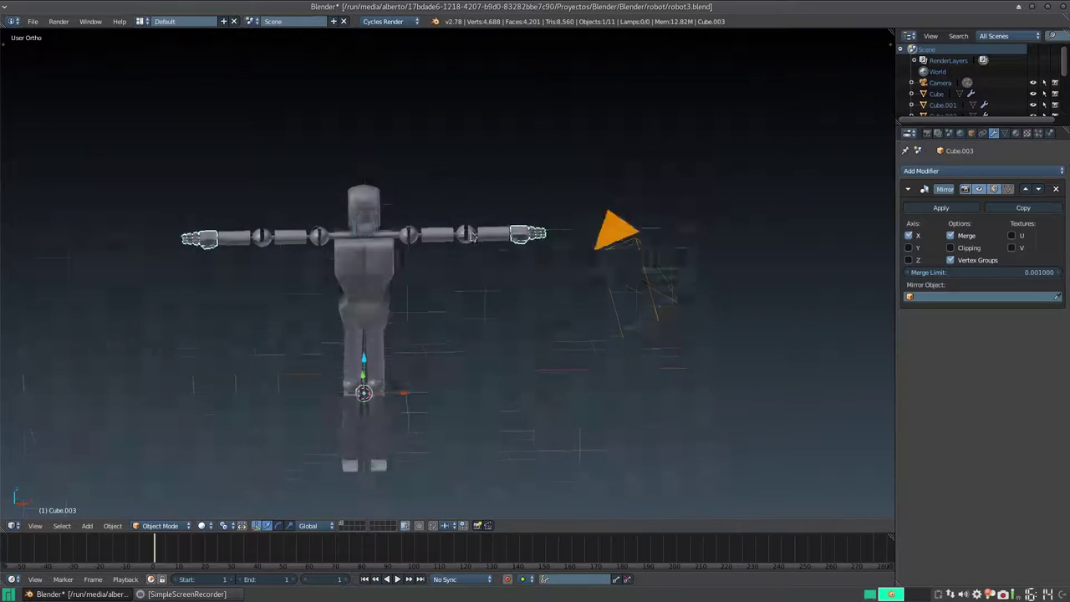
{"action": "scroll", "coordinate": [477, 239], "scroll_direction": "up", "scroll_amount": 5}
{"action": "scroll", "coordinate": [490, 223], "scroll_direction": "down", "scroll_amount": 5}
{"action": "middle_click_drag", "start_coordinate": [557, 229], "coordinate": [518, 268]}
{"action": "scroll", "coordinate": [557, 235], "scroll_direction": "up", "scroll_amount": 5}
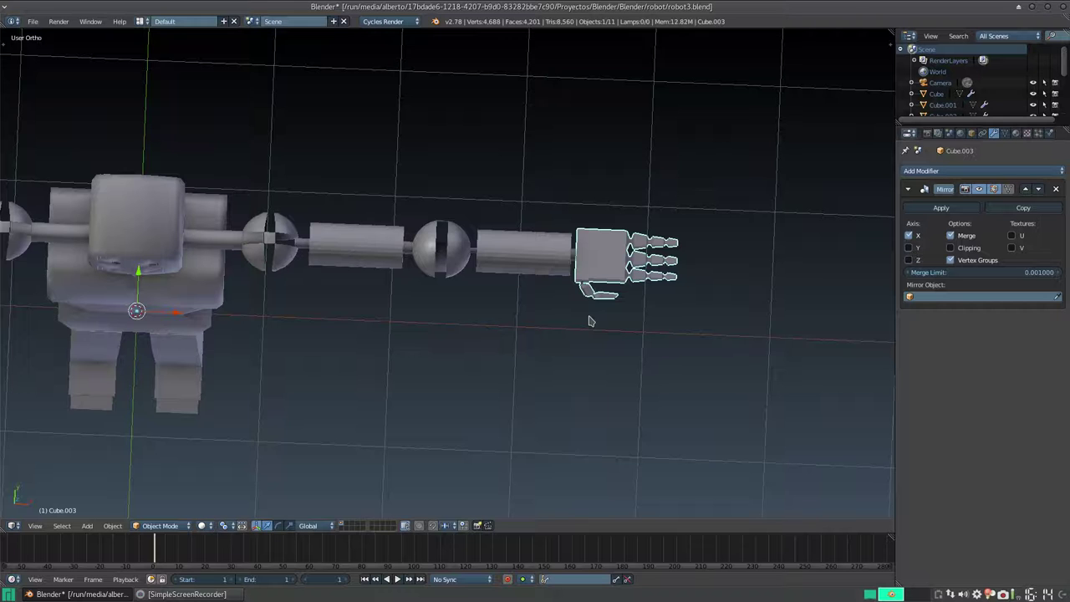
{"action": "middle_click_drag", "start_coordinate": [593, 311], "coordinate": [544, 311]}
{"action": "scroll", "coordinate": [609, 226], "scroll_direction": "up", "scroll_amount": 2}
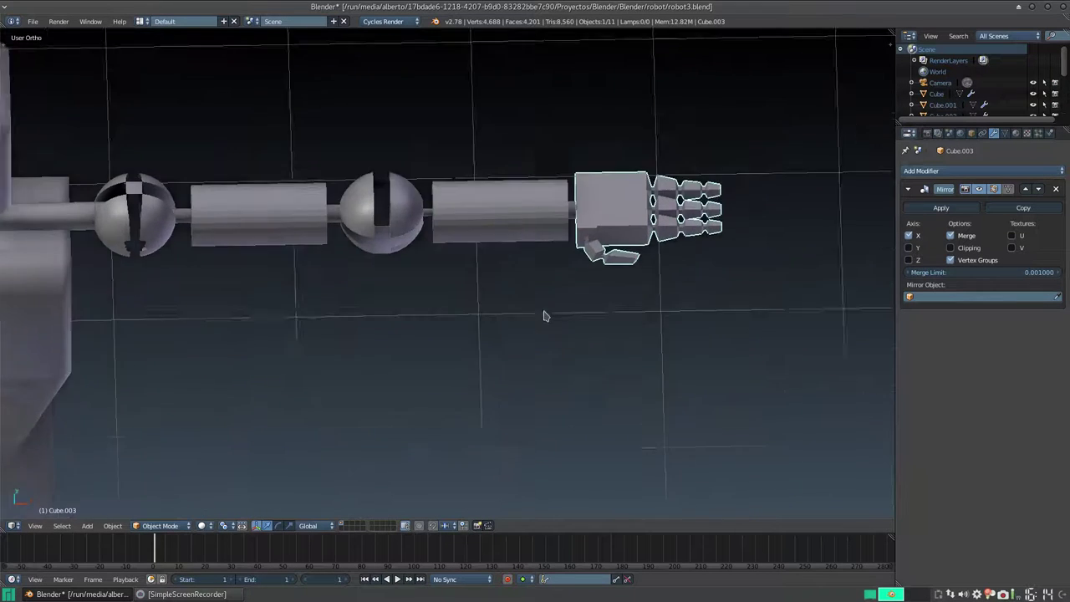
{"action": "scroll", "coordinate": [544, 316], "scroll_direction": "up", "scroll_amount": 3}
- Return to Edit Mode on the hands and inspect the hand block's top and knuckles up close
{"action": "key", "text": "Tab"}
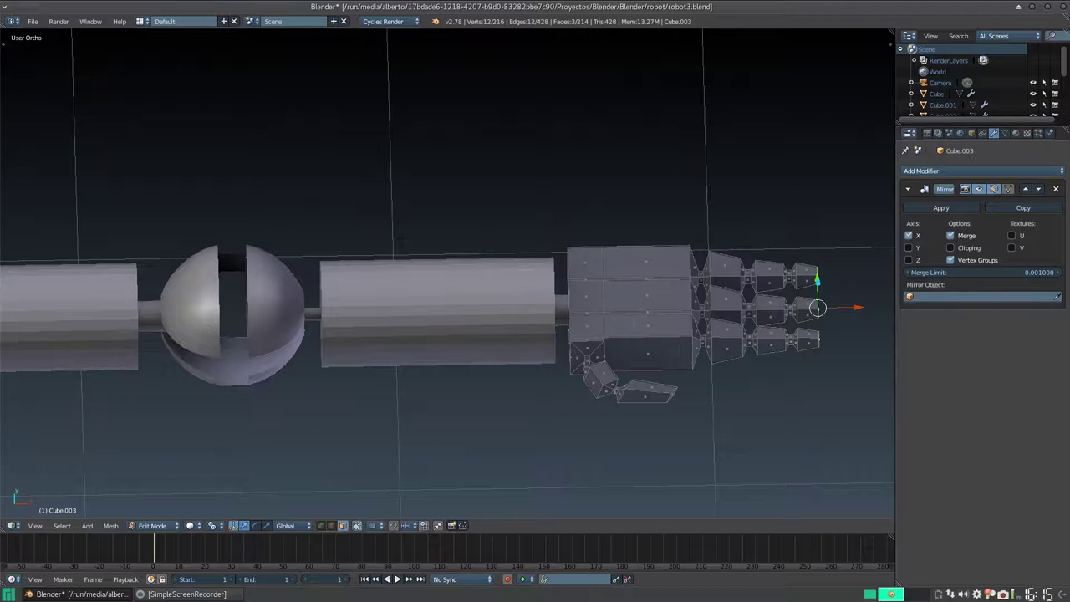
{"action": "scroll", "coordinate": [633, 350], "scroll_direction": "up", "scroll_amount": 5}
{"action": "scroll", "coordinate": [448, 274], "scroll_direction": "down", "scroll_amount": 2}
{"action": "middle_click_drag", "start_coordinate": [502, 276], "coordinate": [408, 281]}
{"action": "scroll", "coordinate": [448, 272], "scroll_direction": "up", "scroll_amount": 4}
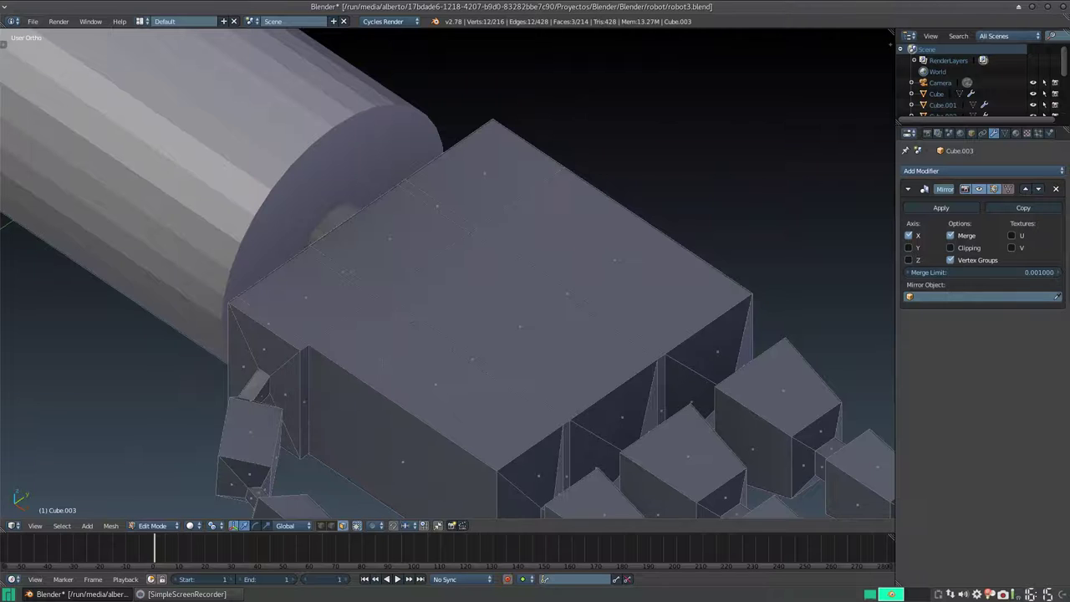
- Inspect the hand, thumb and fingers up close, then leave Edit Mode and check the arm and whole robot from the front
{"action": "scroll", "coordinate": [448, 272], "scroll_direction": "down", "scroll_amount": 3}
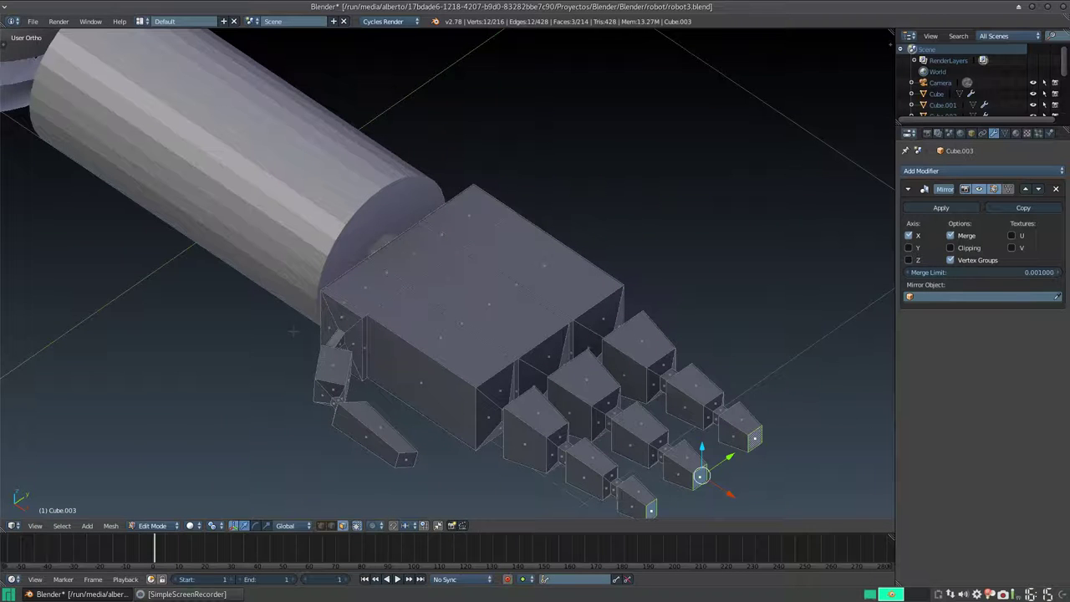
{"action": "middle_click_drag", "start_coordinate": [290, 331], "coordinate": [221, 344]}
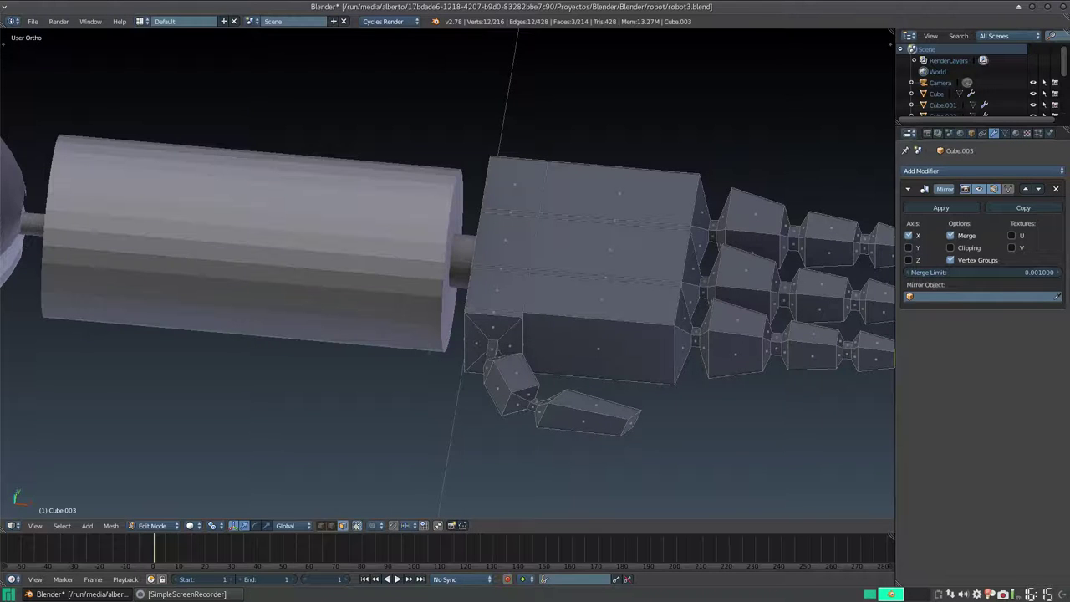
{"action": "scroll", "coordinate": [449, 276], "scroll_direction": "down", "scroll_amount": 1}
{"action": "middle_click_drag", "start_coordinate": [448, 276], "coordinate": [422, 245]}
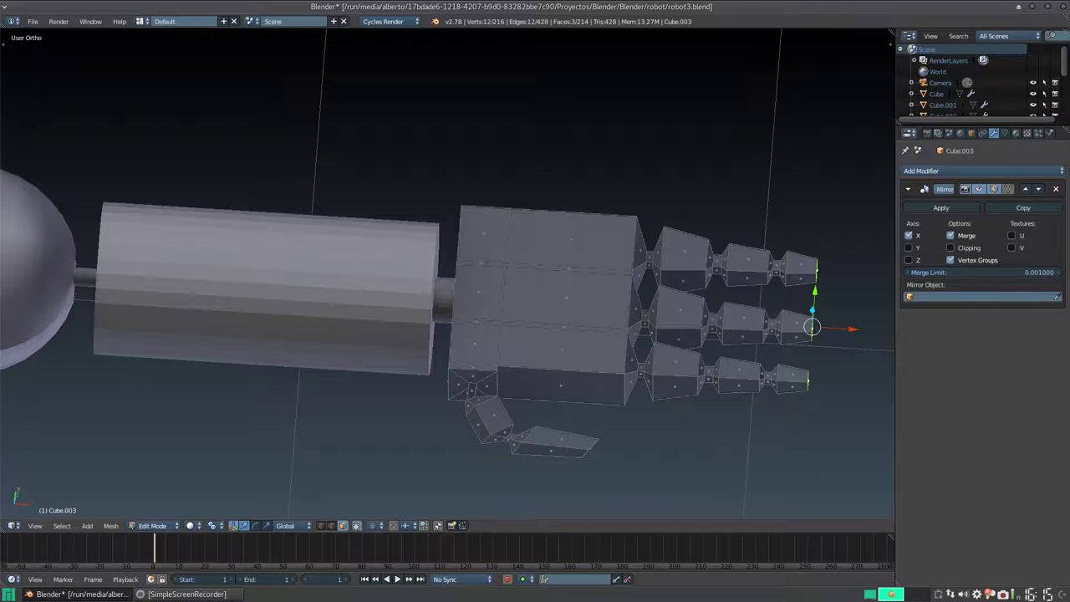
{"action": "key", "text": "Tab"}
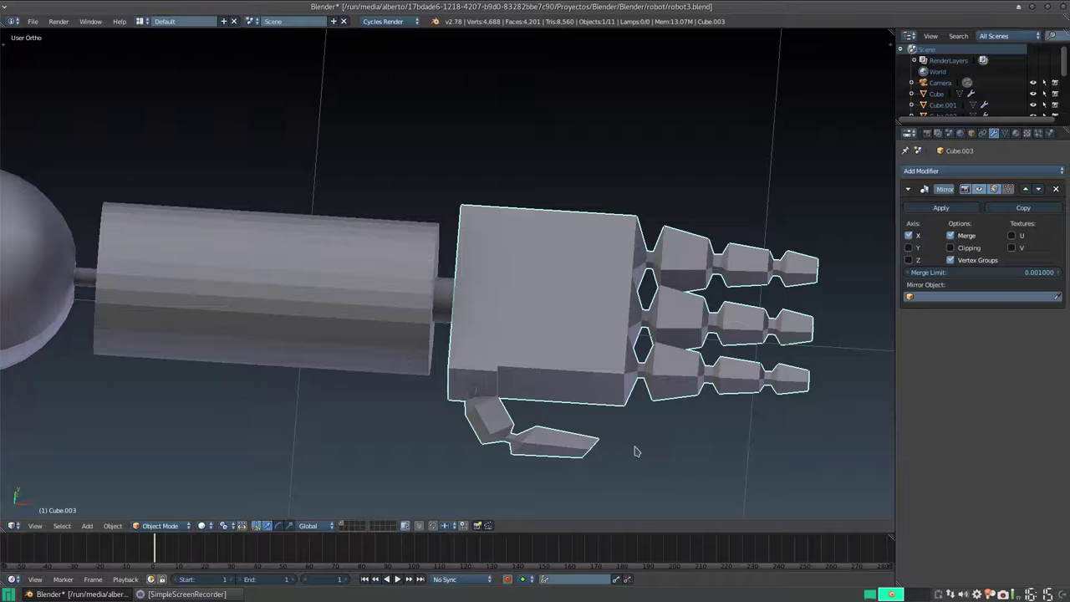
{"action": "scroll", "coordinate": [585, 445], "scroll_direction": "down", "scroll_amount": 3}
{"action": "middle_click_drag", "start_coordinate": [557, 444], "coordinate": [525, 373]}
{"action": "scroll", "coordinate": [525, 372], "scroll_direction": "up", "scroll_amount": 3}
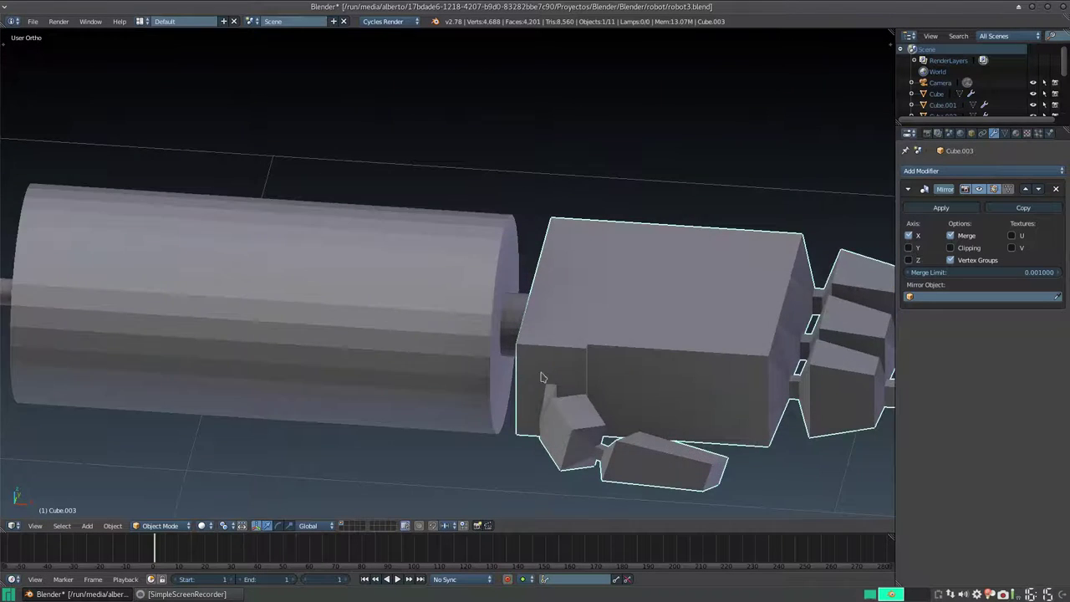
{"action": "scroll", "coordinate": [470, 363], "scroll_direction": "down", "scroll_amount": 1}
{"action": "scroll", "coordinate": [502, 371], "scroll_direction": "down", "scroll_amount": 1}
{"action": "scroll", "coordinate": [502, 306], "scroll_direction": "down", "scroll_amount": 5}
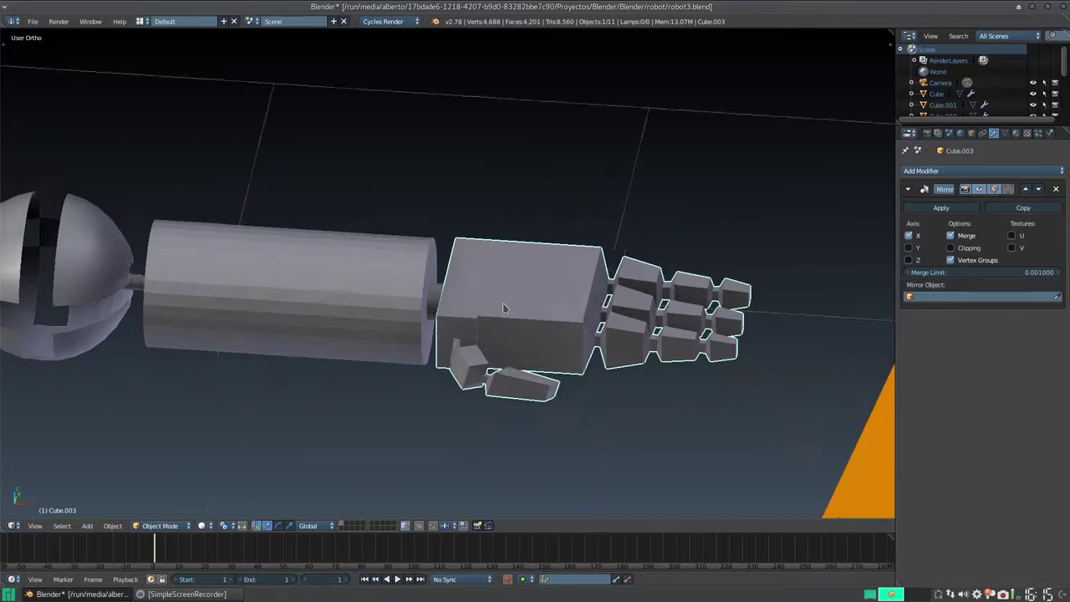
{"action": "middle_click_drag", "start_coordinate": [354, 343], "coordinate": [523, 293], "text": "shift"}
{"action": "scroll", "coordinate": [524, 294], "scroll_direction": "down", "scroll_amount": 3}
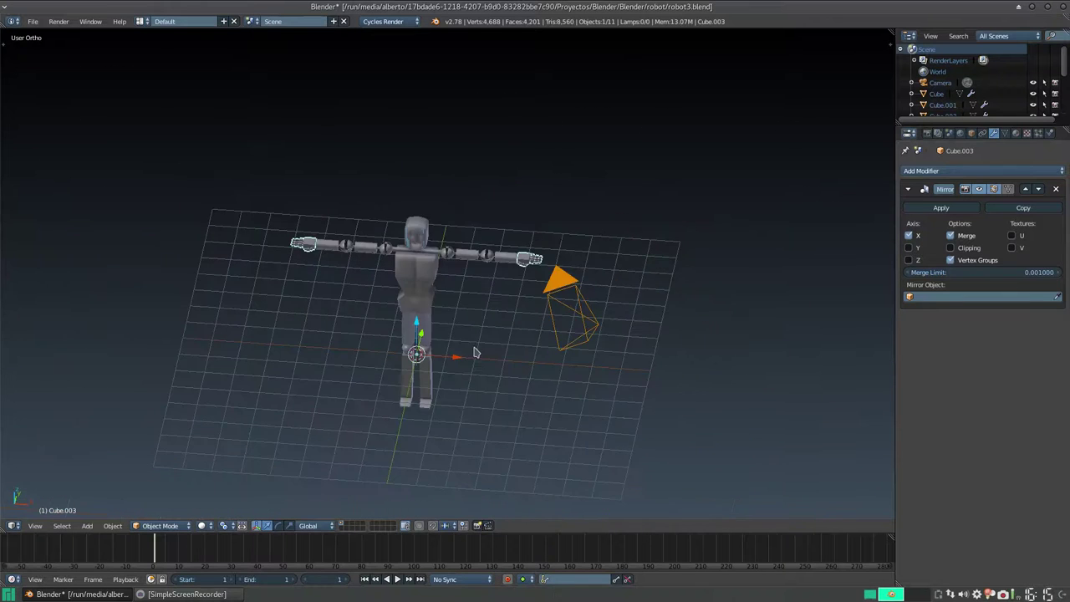
{"action": "middle_click_drag", "start_coordinate": [476, 354], "coordinate": [493, 306]}
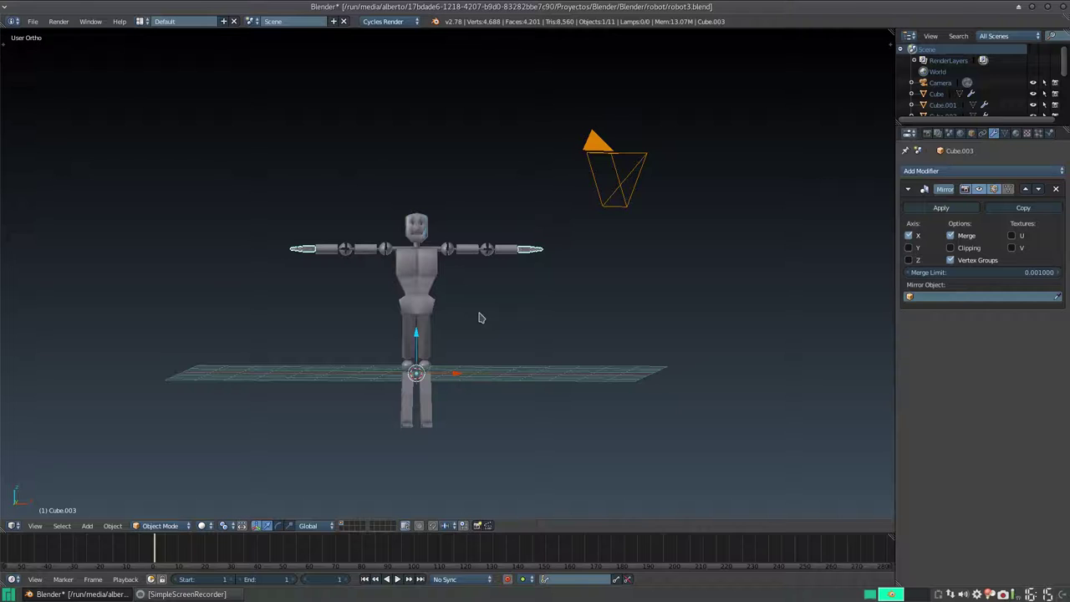
- Save the project as a new incremented file named robot4.blend
{"action": "key", "text": "ctrl+shift+s"}
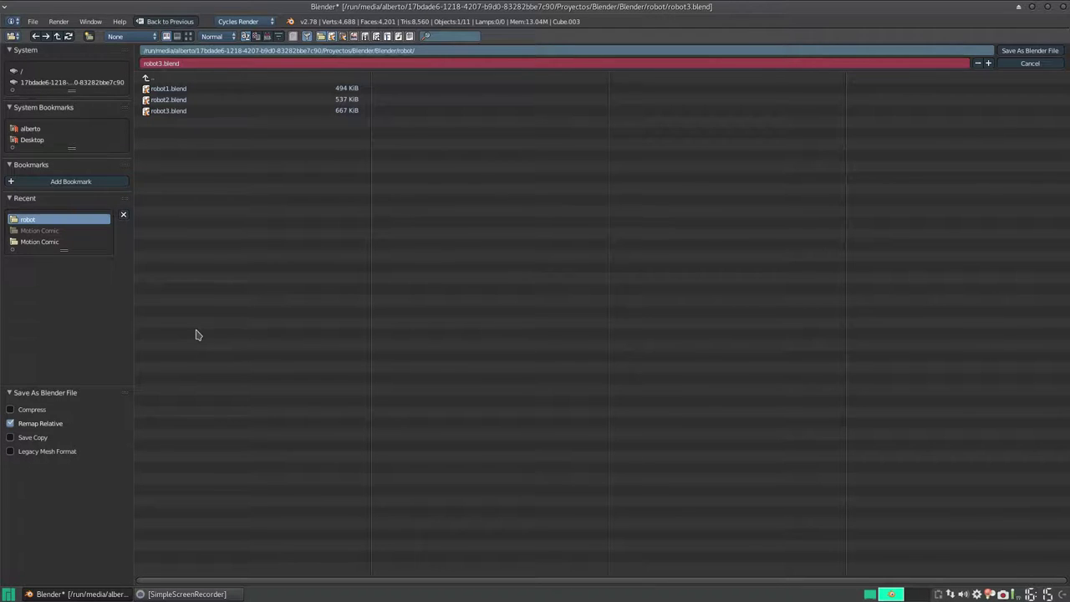
{"action": "key", "text": "KP_Add"}
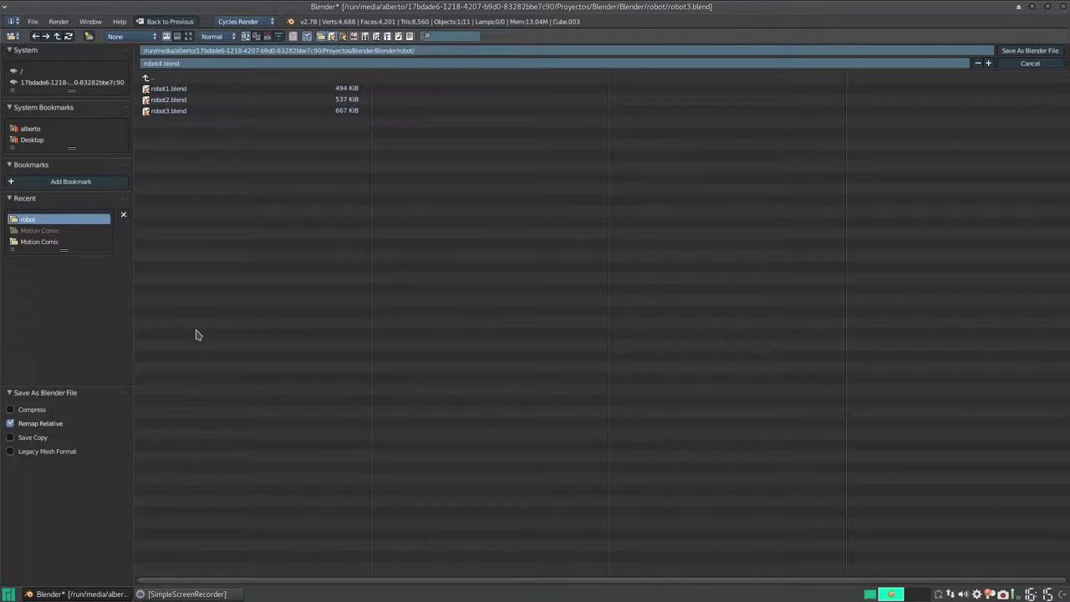
{"action": "key", "text": "Return"}
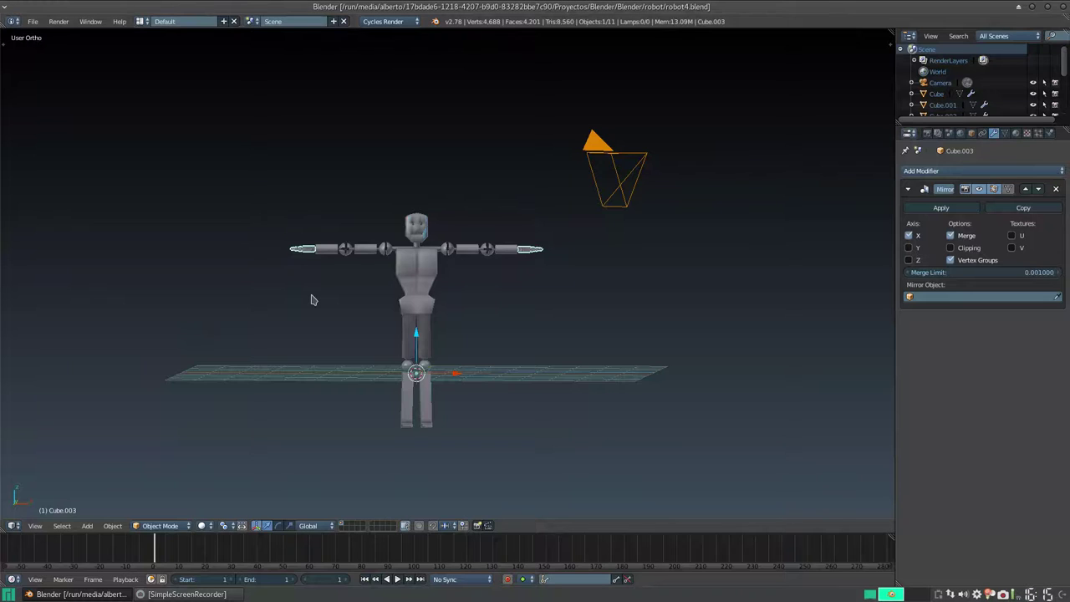
- Examine the whole robot and its lower legs and feet from the front at several distances
{"action": "scroll", "coordinate": [322, 292], "scroll_direction": "down", "scroll_amount": 2}
{"action": "scroll", "coordinate": [402, 267], "scroll_direction": "up", "scroll_amount": 7}
{"action": "scroll", "coordinate": [481, 257], "scroll_direction": "down", "scroll_amount": 8}
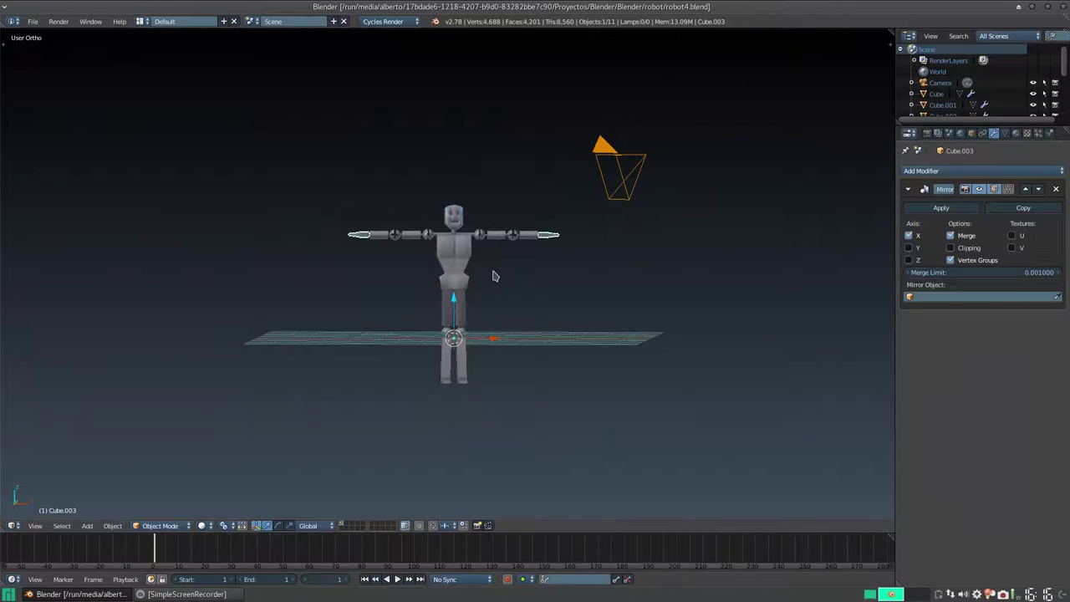
{"action": "scroll", "coordinate": [491, 276], "scroll_direction": "down", "scroll_amount": 3}
{"action": "middle_click_drag", "start_coordinate": [492, 276], "coordinate": [490, 220], "text": "shift"}
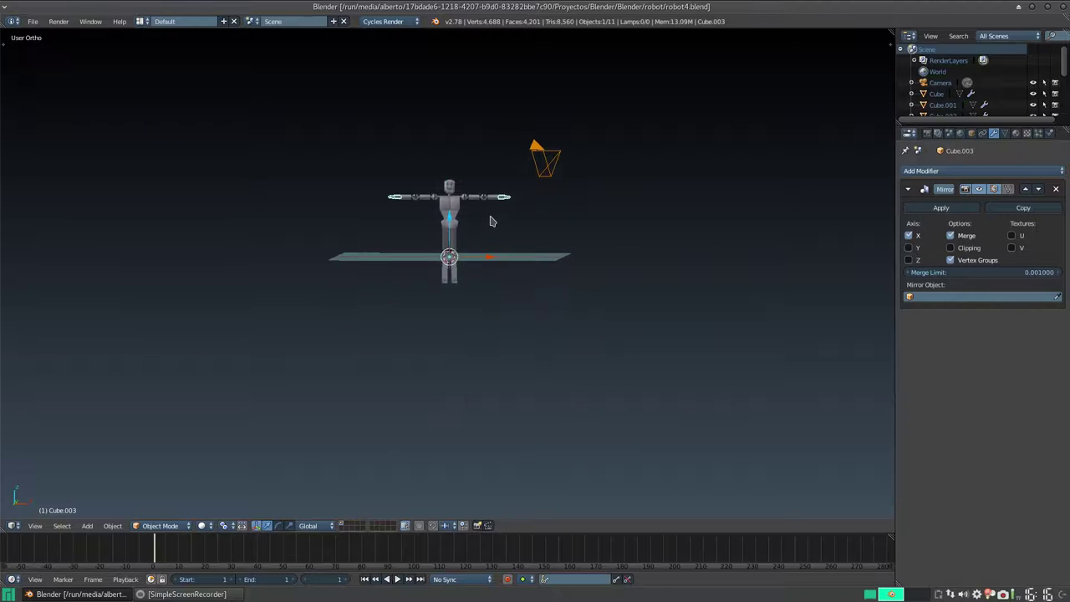
{"action": "scroll", "coordinate": [468, 280], "scroll_direction": "up", "scroll_amount": 5}
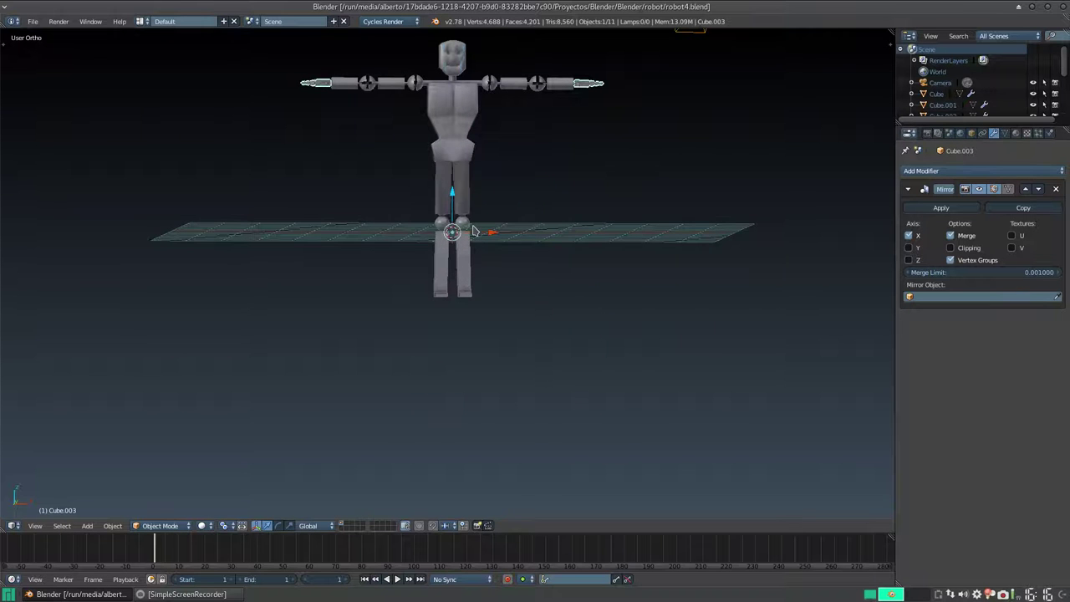
{"action": "scroll", "coordinate": [471, 240], "scroll_direction": "down", "scroll_amount": 3}
{"action": "scroll", "coordinate": [473, 230], "scroll_direction": "up", "scroll_amount": 6}
{"action": "scroll", "coordinate": [473, 231], "scroll_direction": "up", "scroll_amount": 2}
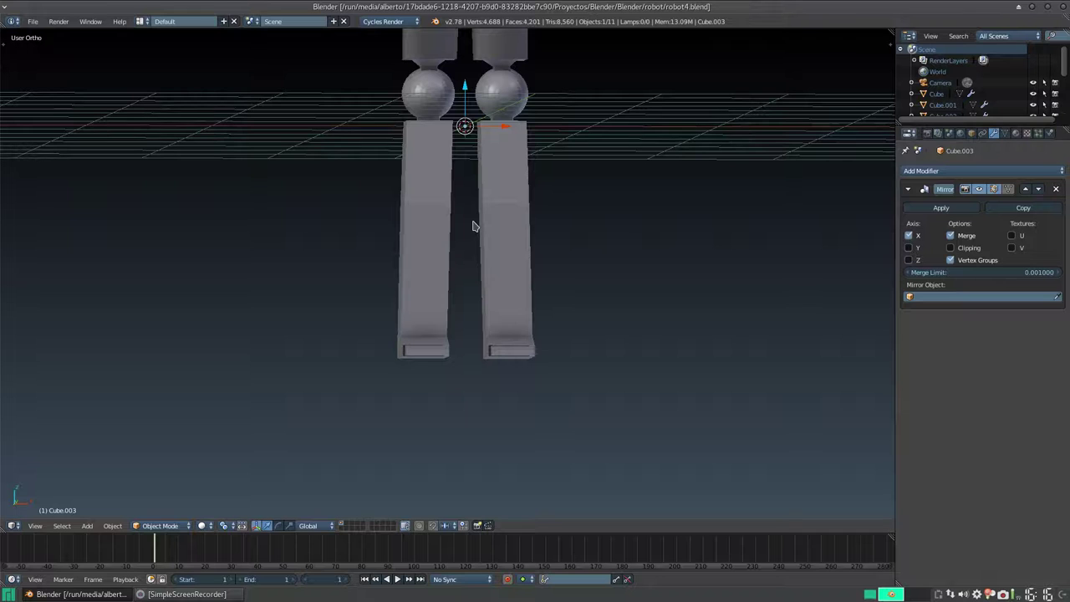
{"action": "scroll", "coordinate": [473, 225], "scroll_direction": "down", "scroll_amount": 6}
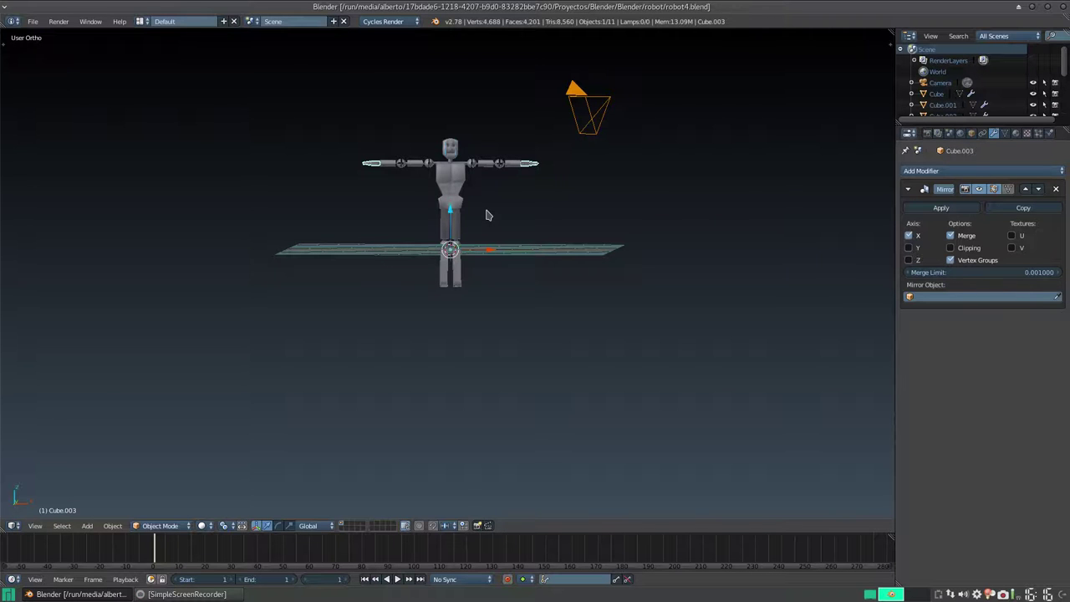
{"action": "scroll", "coordinate": [493, 215], "scroll_direction": "up", "scroll_amount": 8}
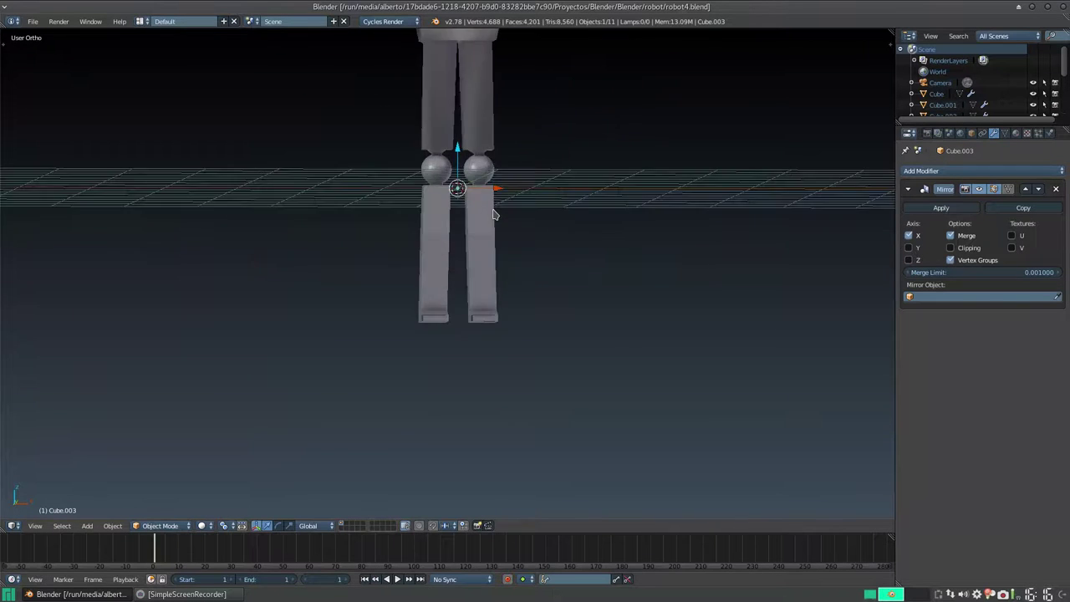
{"action": "scroll", "coordinate": [493, 215], "scroll_direction": "down", "scroll_amount": 8}
{"action": "middle_click_drag", "start_coordinate": [494, 215], "coordinate": [480, 242]}
{"action": "scroll", "coordinate": [478, 210], "scroll_direction": "up", "scroll_amount": 5}
{"action": "scroll", "coordinate": [478, 201], "scroll_direction": "down", "scroll_amount": 5}
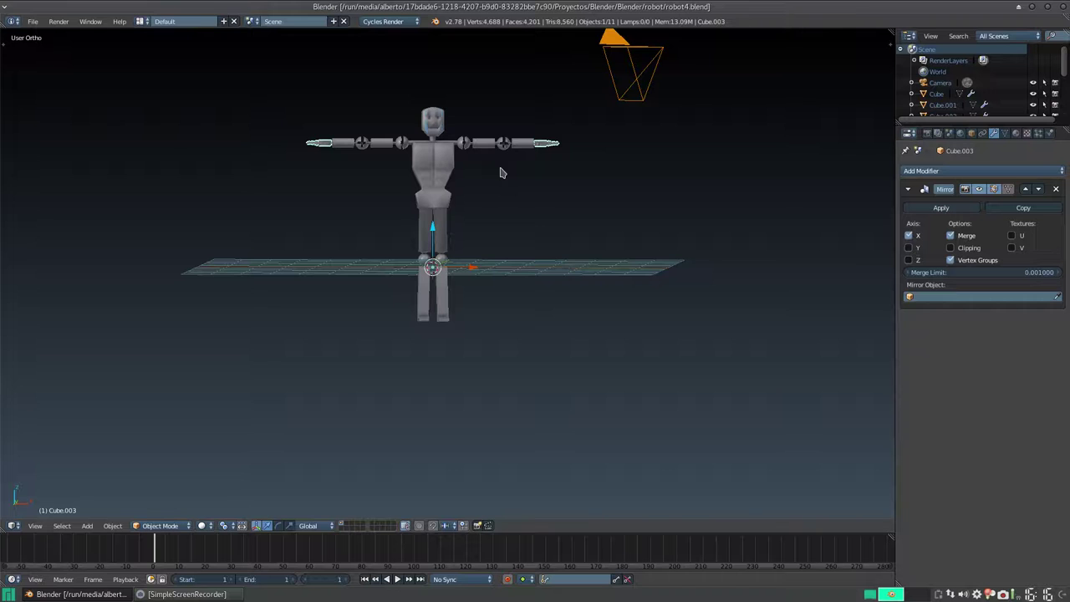
- Search the add-ons in the user preferences for "rig", check that Rigging: Rigify is enabled and close the preferences
{"action": "key", "text": "ctrl+alt+u"}
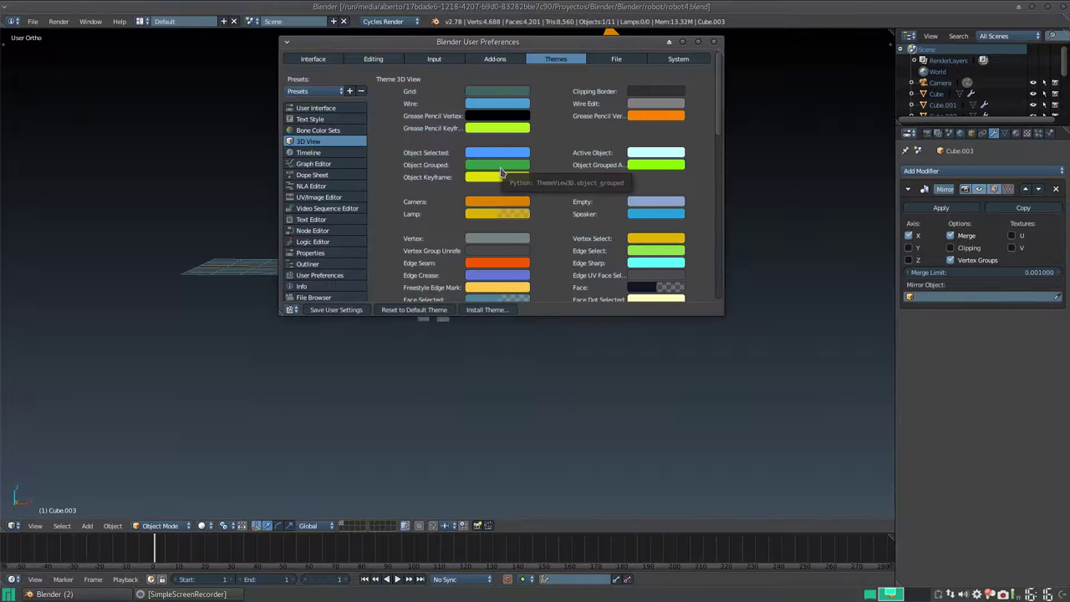
{"action": "left_click", "coordinate": [496, 60]}
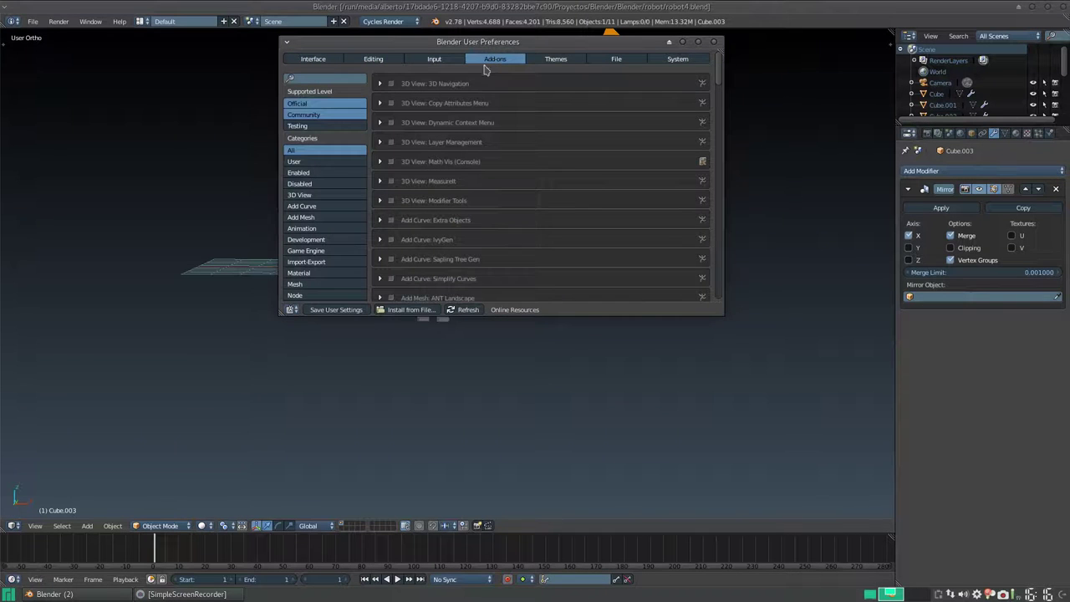
{"action": "left_click", "coordinate": [316, 79]}
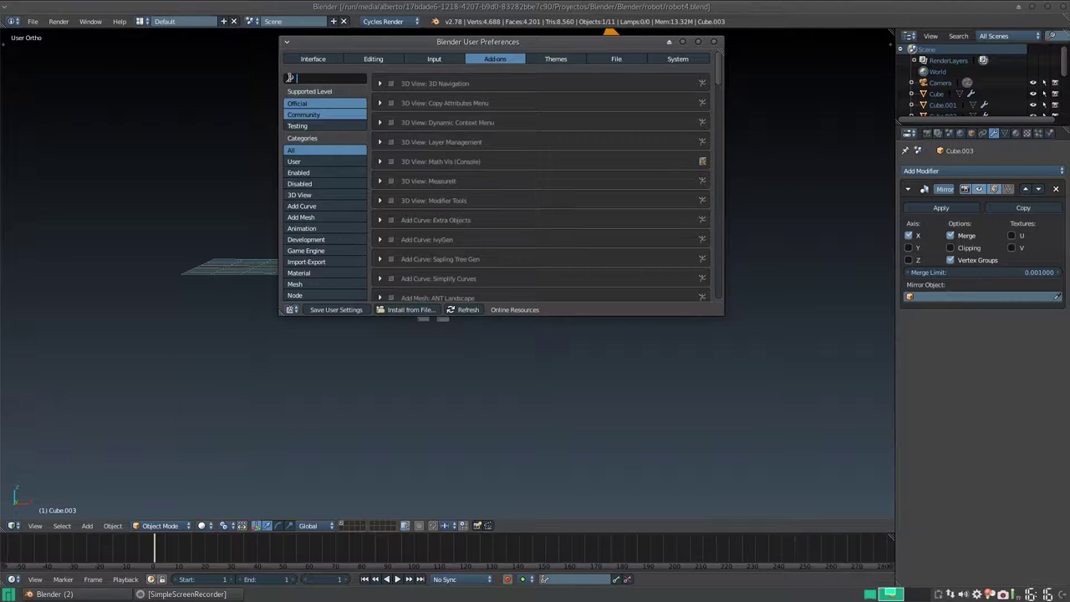
{"action": "type", "text": "rig"}
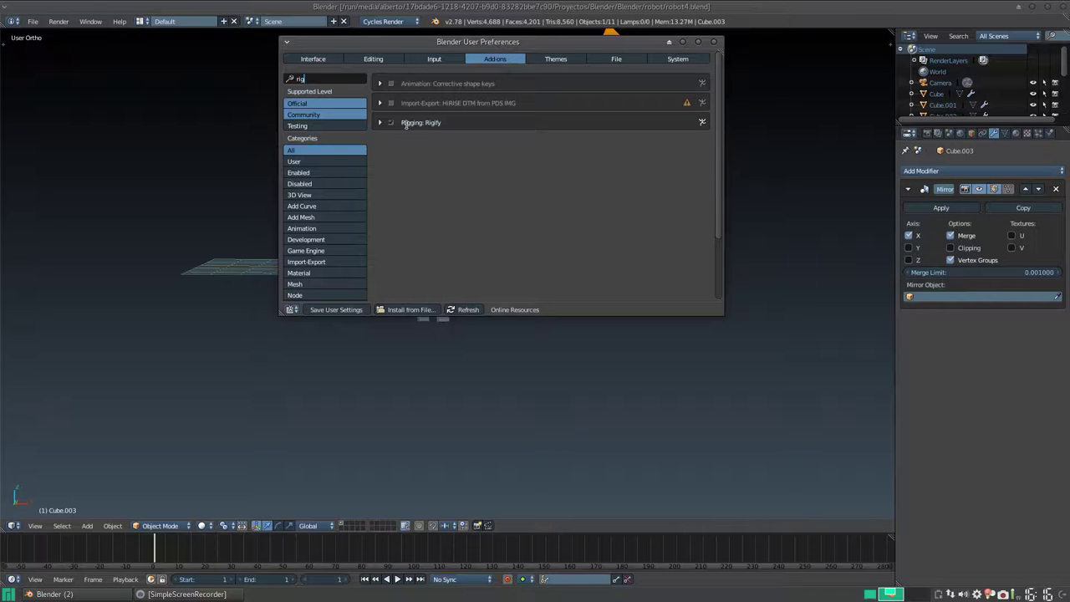
{"action": "left_click", "coordinate": [439, 124]}
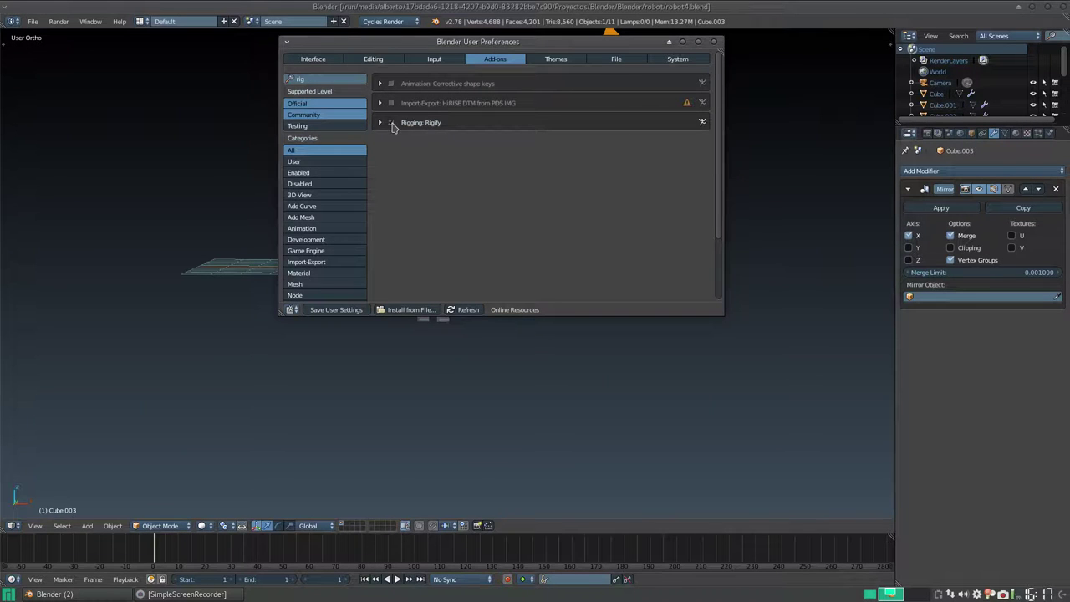
{"action": "left_click", "coordinate": [391, 124]}
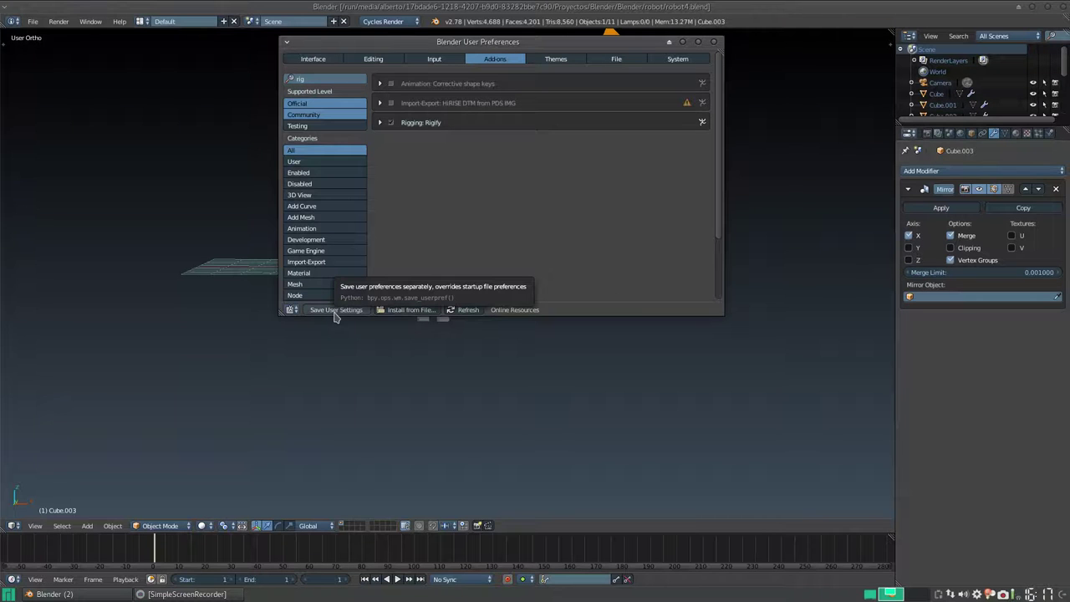
{"action": "left_click", "coordinate": [713, 41]}
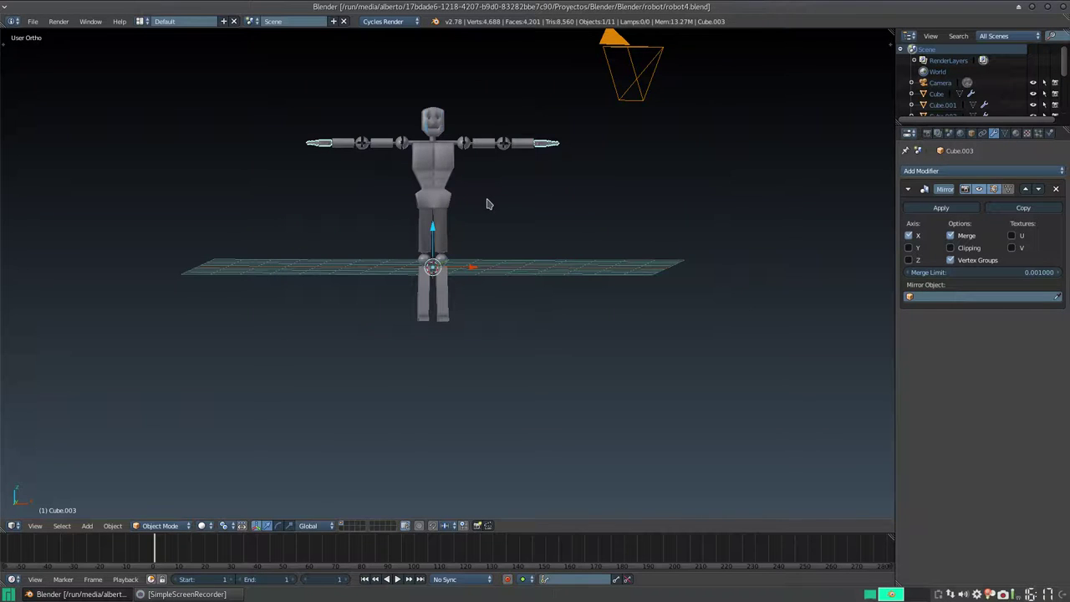
- Add a Human (Meta-Rig) armature at the scene origin
{"action": "scroll", "coordinate": [489, 204], "scroll_direction": "down", "scroll_amount": 4}
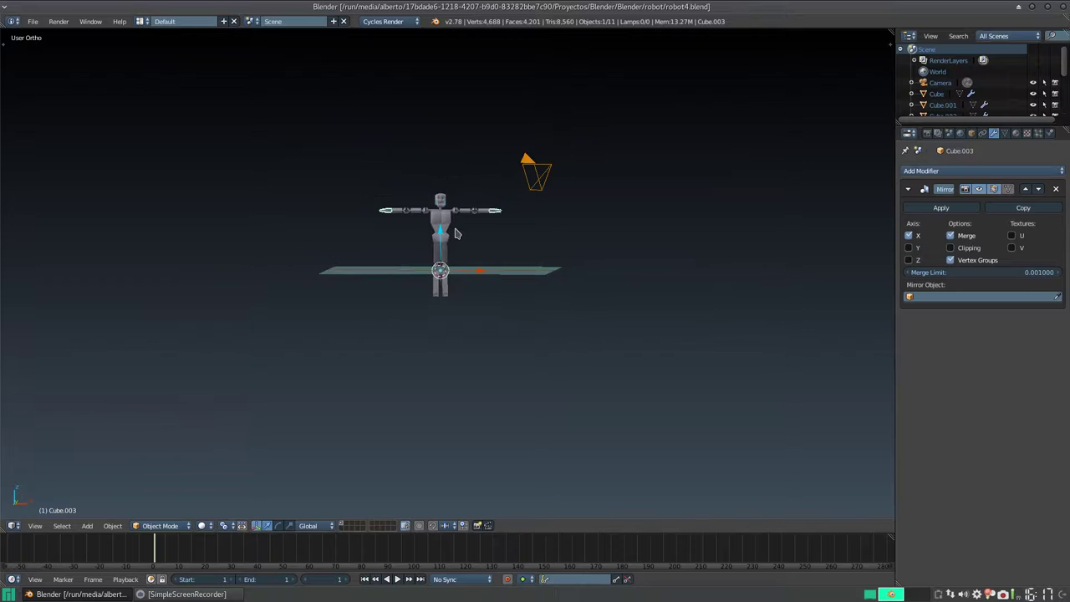
{"action": "middle_click_drag", "start_coordinate": [458, 234], "coordinate": [490, 192], "text": "shift"}
{"action": "scroll", "coordinate": [490, 191], "scroll_direction": "up", "scroll_amount": 6}
{"action": "middle_click_drag", "start_coordinate": [536, 151], "coordinate": [422, 293], "text": "shift"}
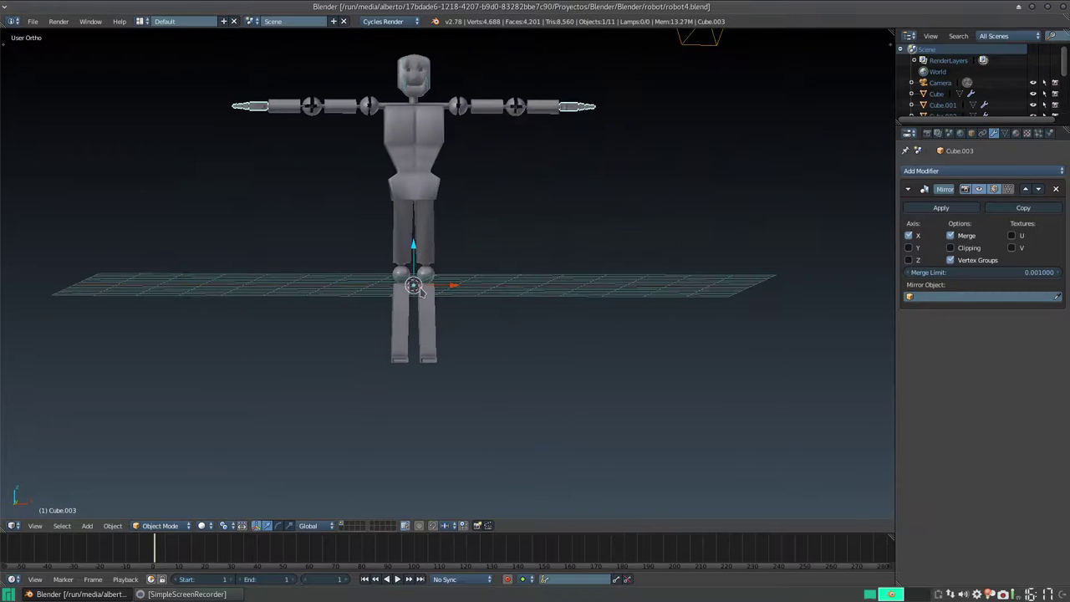
{"action": "scroll", "coordinate": [444, 220], "scroll_direction": "down", "scroll_amount": 2}
{"action": "key", "text": "shift+a"}
{"action": "mouse_move", "coordinate": [443, 214]}
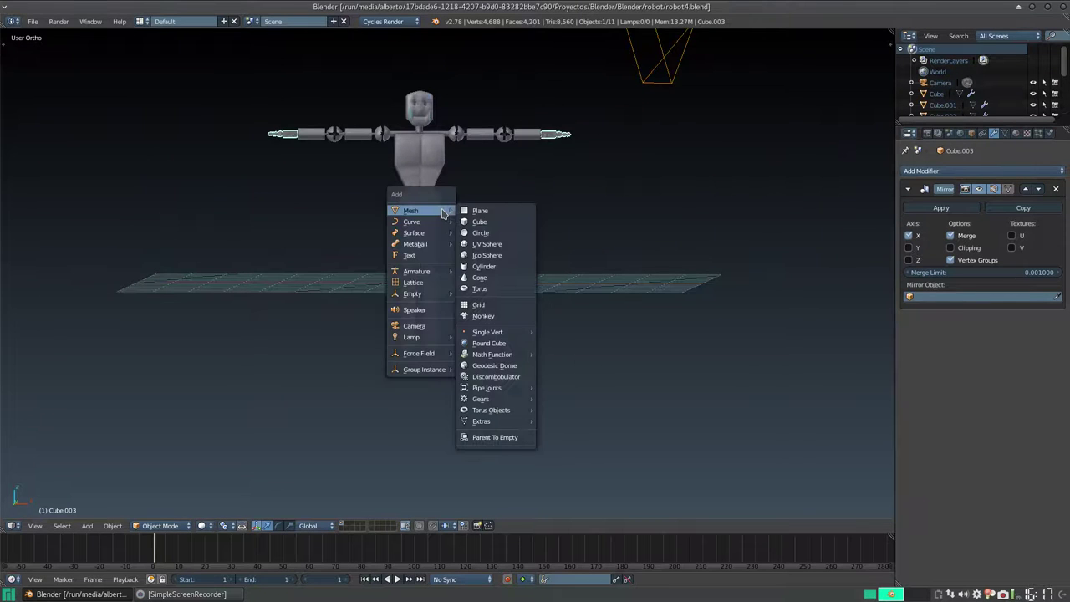
{"action": "mouse_move", "coordinate": [436, 272]}
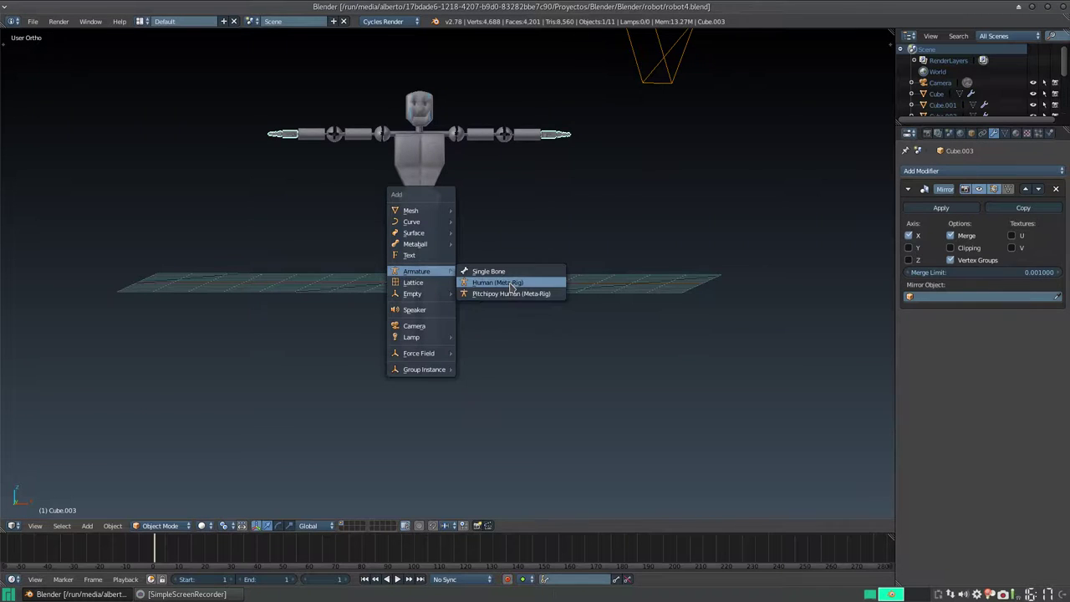
{"action": "left_click", "coordinate": [512, 285]}
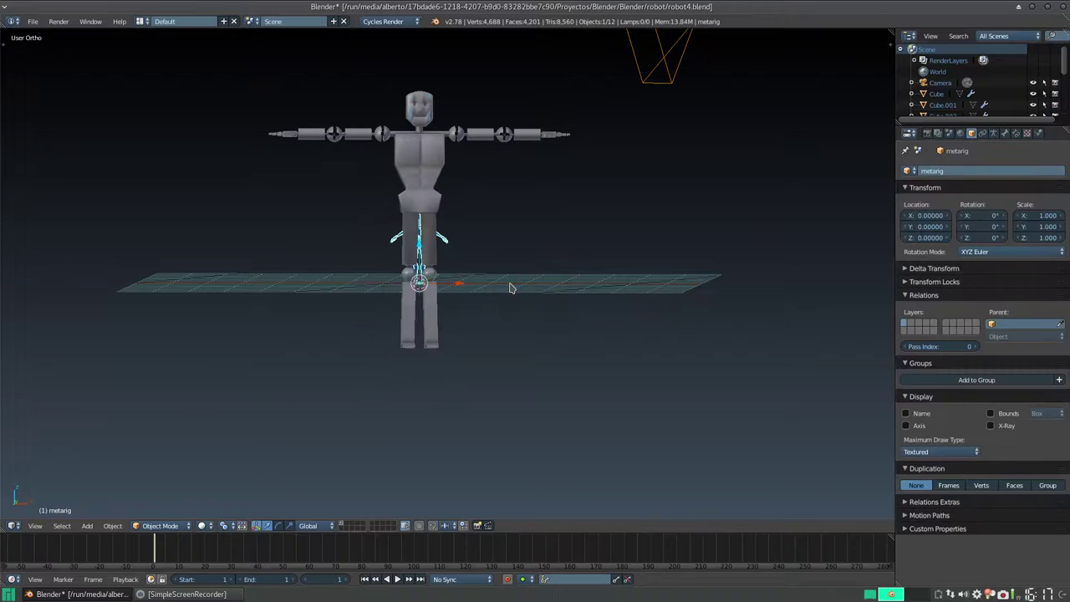
- Turn on X-Ray display for the metarig so its bones show through the robot's body
{"action": "middle_click_drag", "start_coordinate": [502, 267], "coordinate": [535, 272]}
{"action": "scroll", "coordinate": [502, 263], "scroll_direction": "up", "scroll_amount": 5}
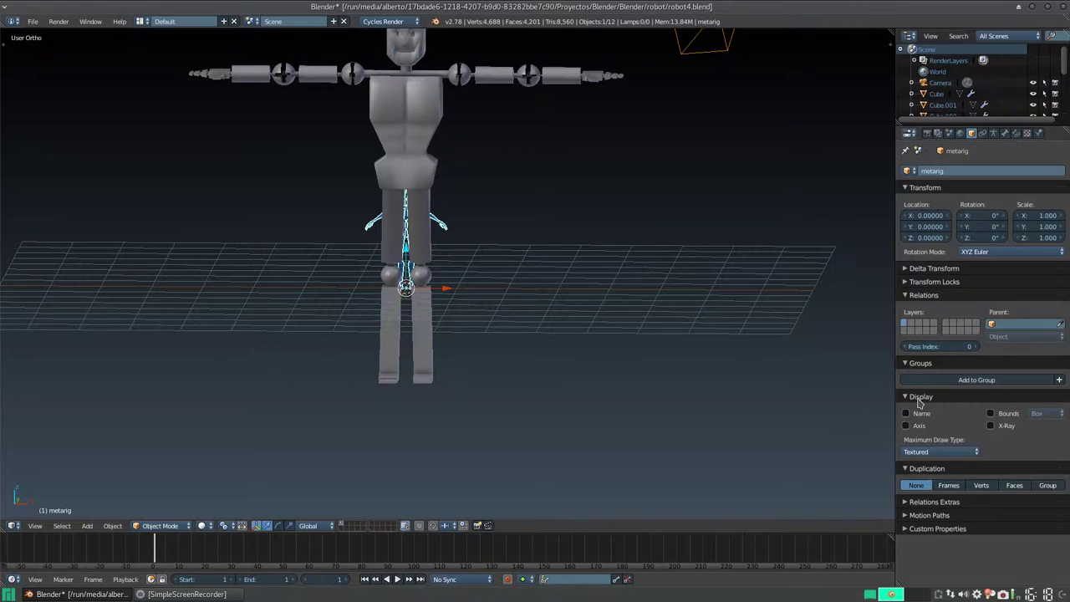
{"action": "left_click", "coordinate": [991, 426]}
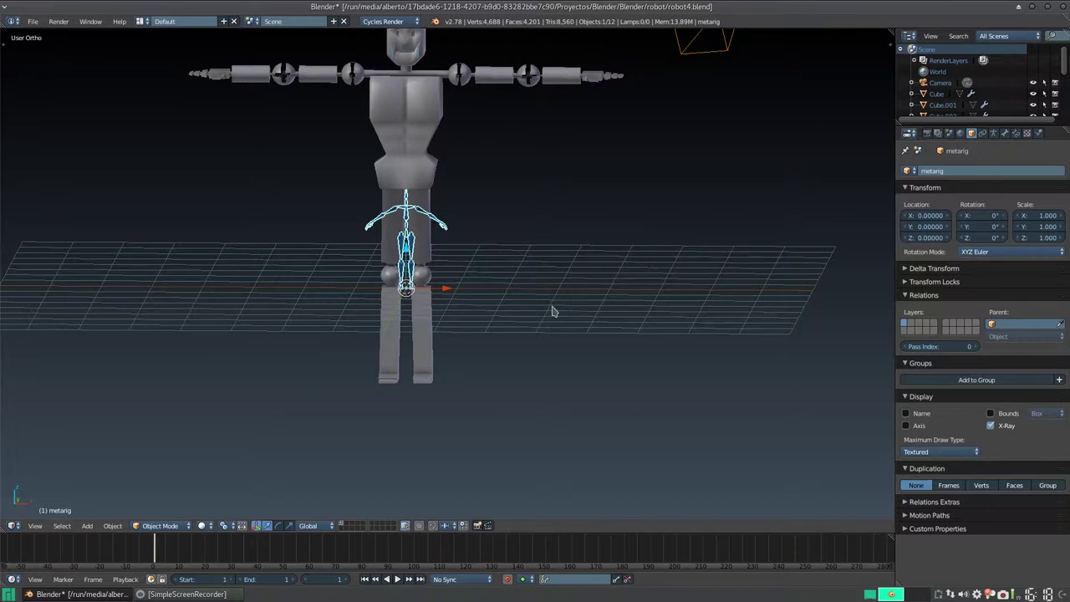
- Lower the metarig along the Z axis to about -1.84, bringing its feet down to the robot's feet
{"action": "scroll", "coordinate": [536, 316], "scroll_direction": "down", "scroll_amount": 3}
{"action": "middle_click_drag", "start_coordinate": [473, 313], "coordinate": [479, 310]}
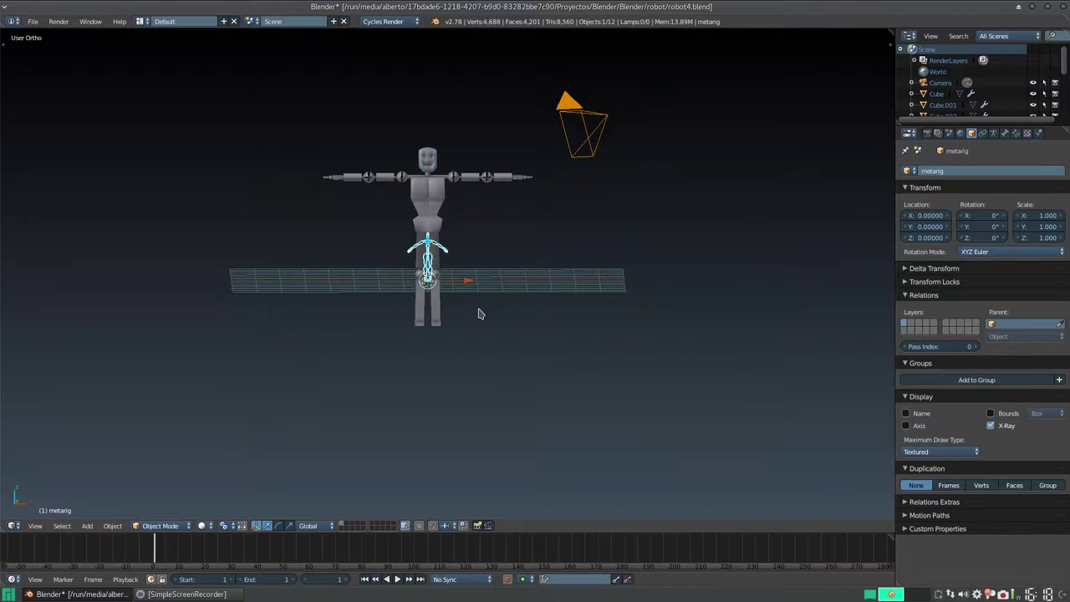
{"action": "scroll", "coordinate": [480, 307], "scroll_direction": "up", "scroll_amount": 4}
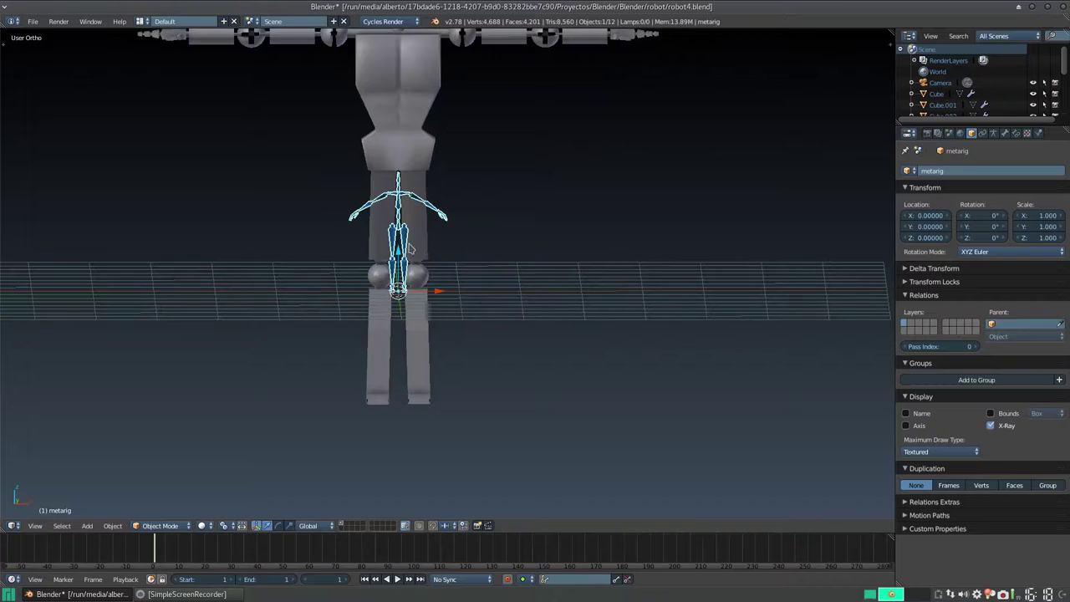
{"action": "key", "text": "g"}
{"action": "key", "text": "z"}
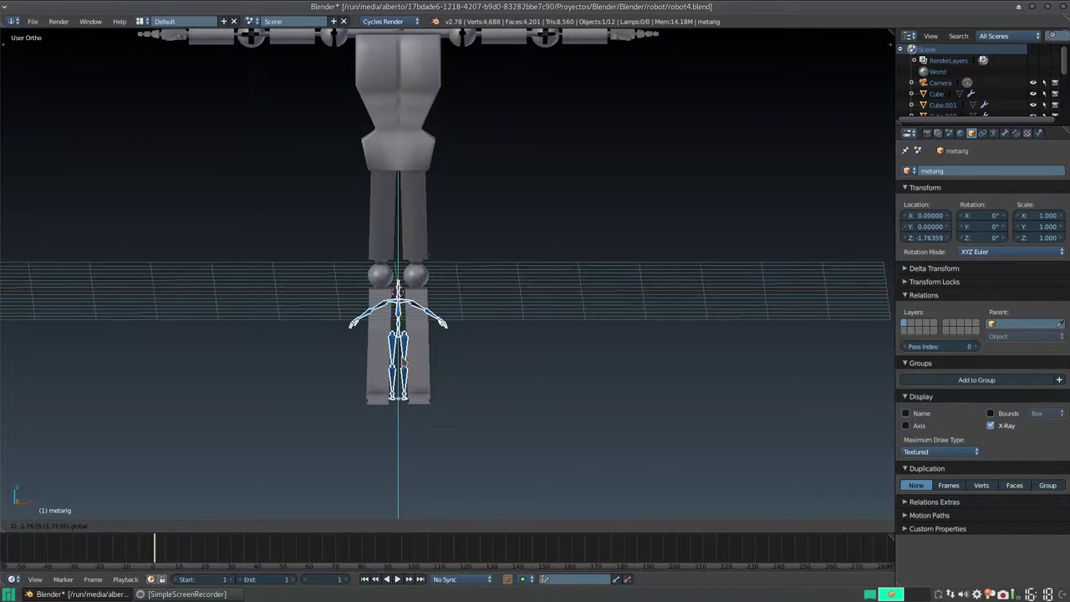
{"action": "left_click", "coordinate": [411, 363]}
{"action": "middle_click_drag", "start_coordinate": [425, 365], "coordinate": [433, 262], "text": "shift"}
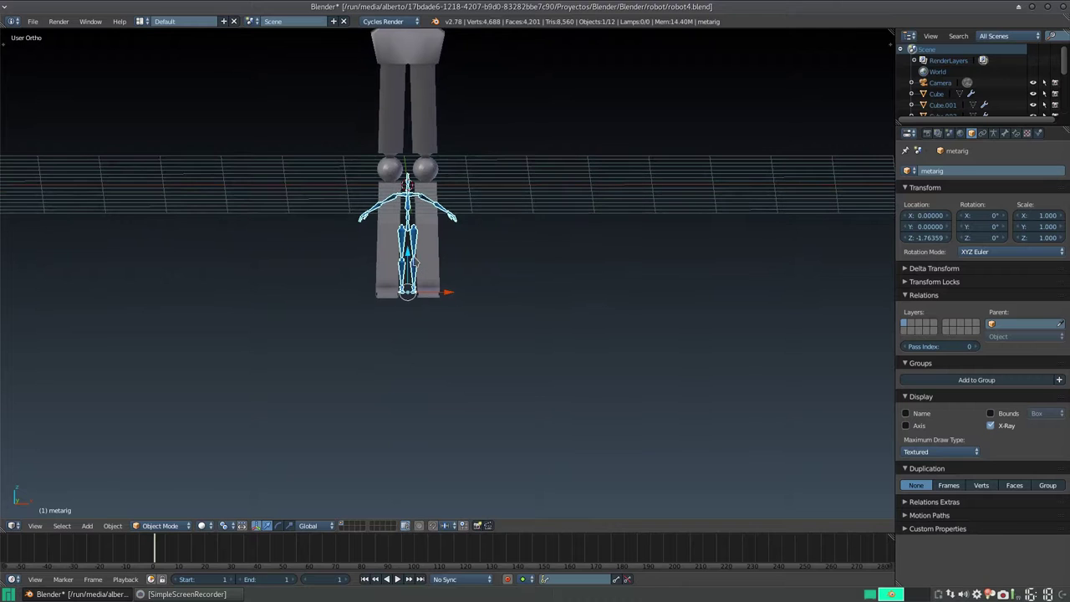
{"action": "key", "text": "g"}
{"action": "key", "text": "z"}
{"action": "left_click", "coordinate": [422, 278]}
{"action": "scroll", "coordinate": [425, 279], "scroll_direction": "down", "scroll_amount": 1}
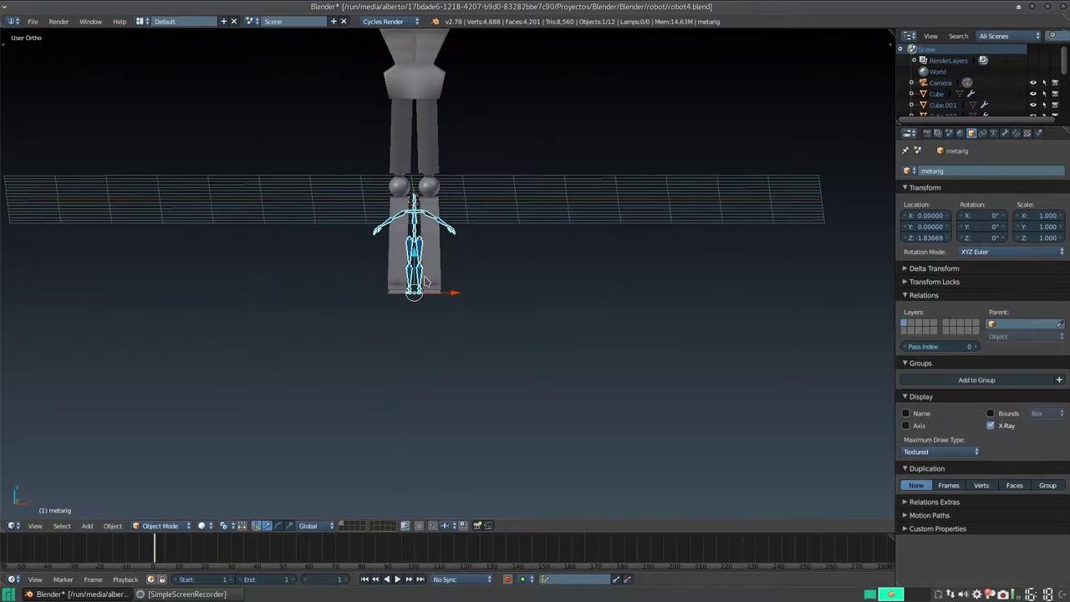
- In front view, raise the metarig slightly to a Z location of about -1.79, level with the robot's soles
{"action": "key", "text": "KP_1"}
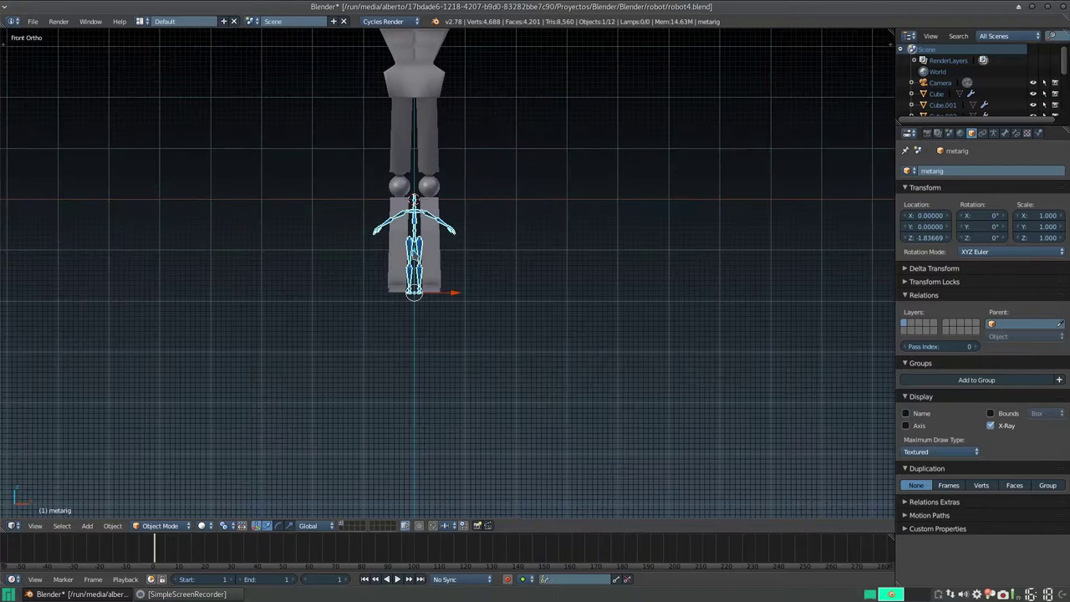
{"action": "key", "text": "g"}
{"action": "key", "text": "z"}
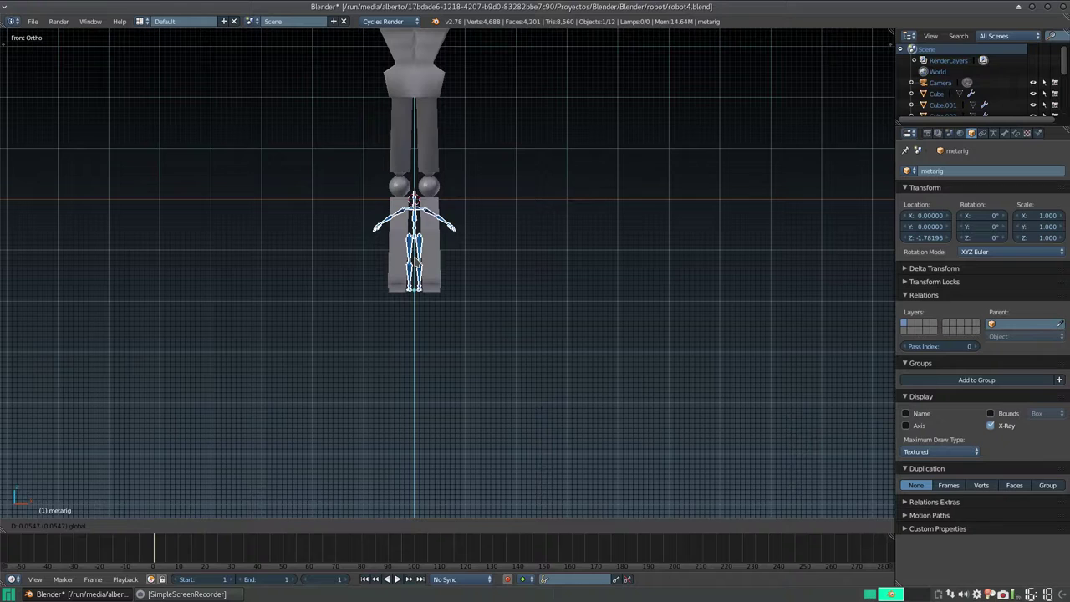
{"action": "left_click", "coordinate": [416, 264]}
- Scale the metarig uniformly to about 3.757 so that it matches the robot's height from feet to head
{"action": "scroll", "coordinate": [418, 265], "scroll_direction": "down", "scroll_amount": 5}
{"action": "scroll", "coordinate": [463, 250], "scroll_direction": "up", "scroll_amount": 1}
{"action": "scroll", "coordinate": [462, 250], "scroll_direction": "up", "scroll_amount": 3}
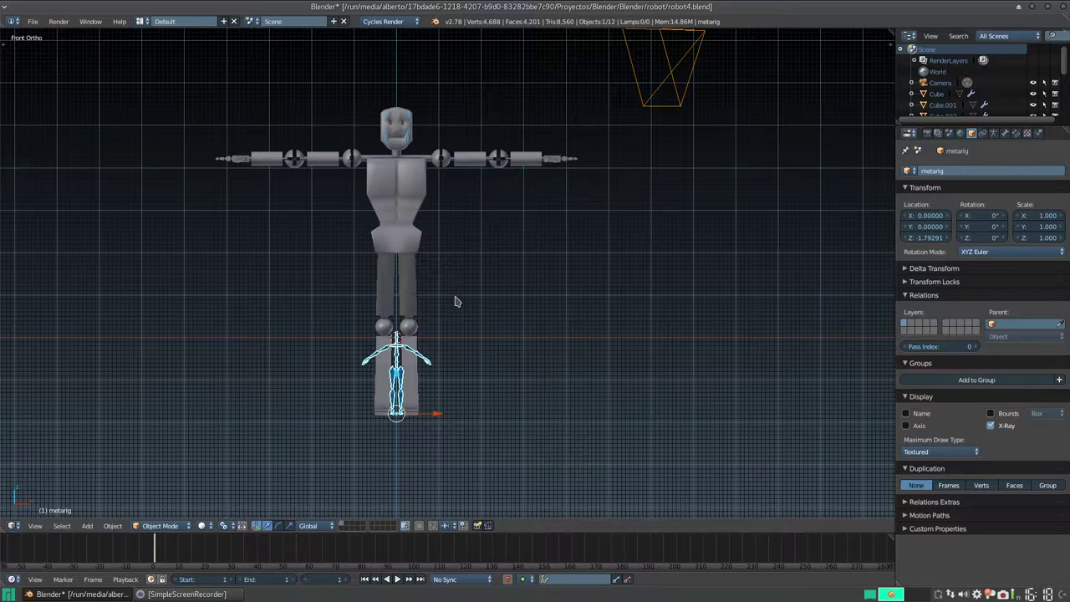
{"action": "key", "text": "s"}
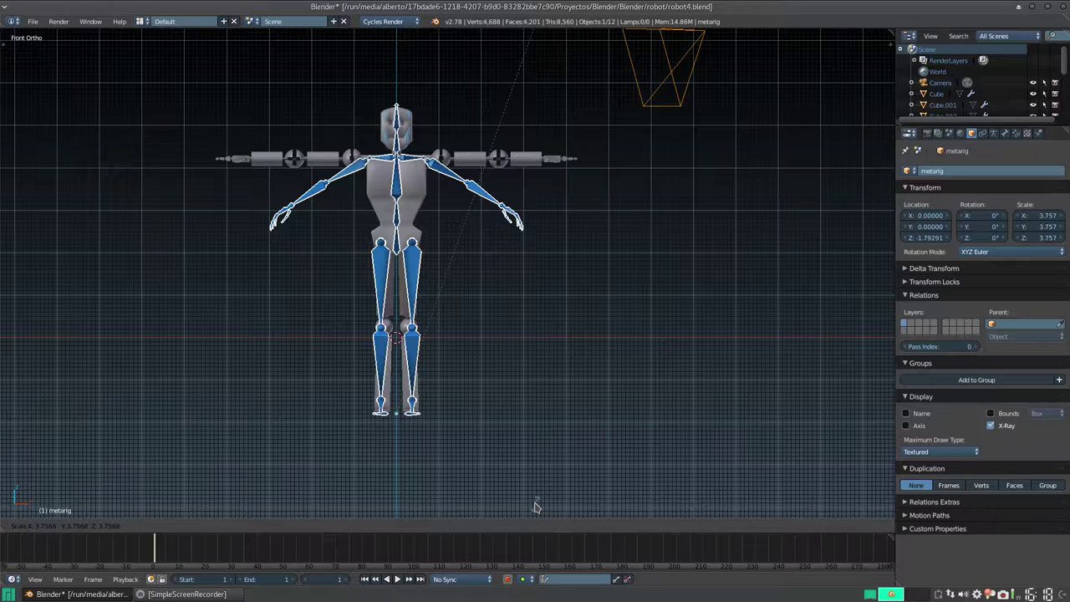
{"action": "left_click", "coordinate": [535, 505]}
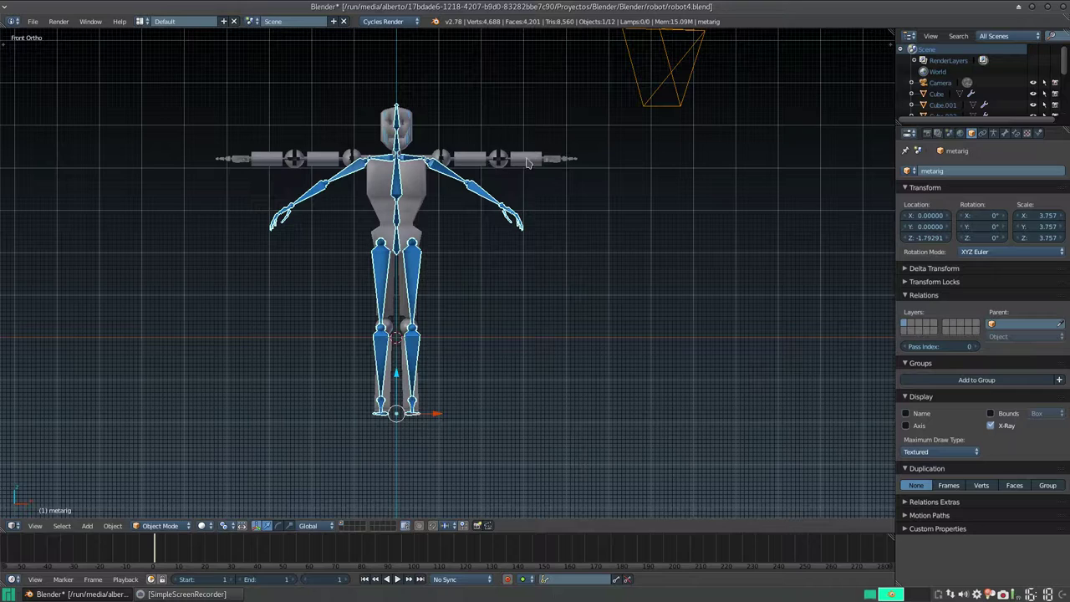
- Examine how the metarig's arm and hand bones line up with the robot's outstretched arms and hands from several angles
{"action": "scroll", "coordinate": [494, 201], "scroll_direction": "down", "scroll_amount": 1}
{"action": "mouse_move", "coordinate": [535, 221]}
{"action": "middle_mouse_down"}
{"action": "mouse_move", "coordinate": [303, 231]}
{"action": "mouse_move", "coordinate": [532, 228]}
{"action": "middle_mouse_up"}
{"action": "scroll", "coordinate": [518, 209], "scroll_direction": "up", "scroll_amount": 5}
{"action": "middle_click_drag", "start_coordinate": [533, 180], "coordinate": [527, 208], "text": "shift"}
{"action": "middle_click_drag", "start_coordinate": [617, 130], "coordinate": [535, 165]}
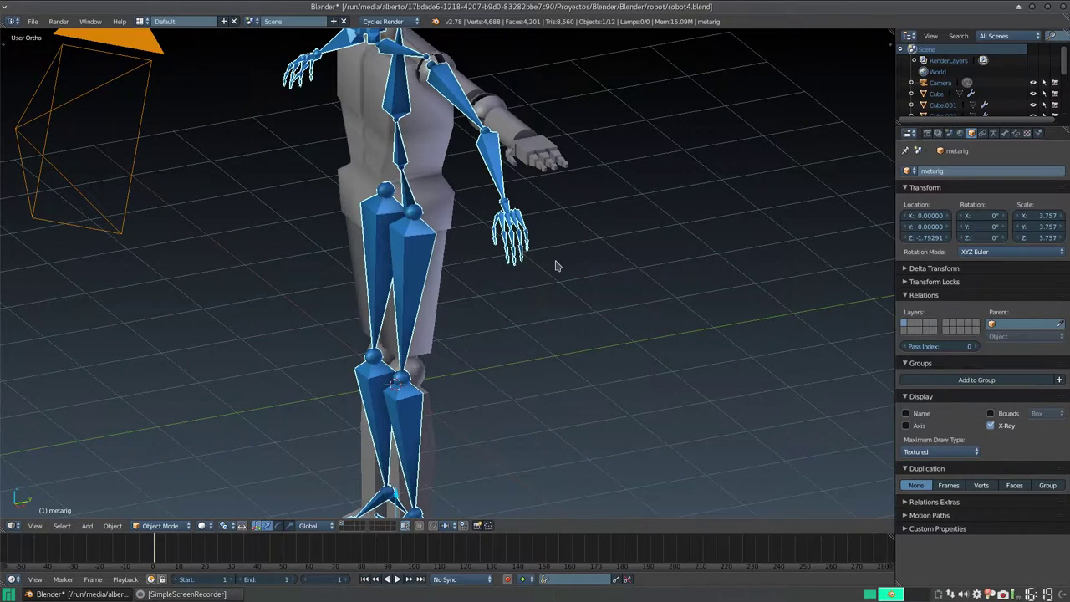
{"action": "scroll", "coordinate": [490, 255], "scroll_direction": "down", "scroll_amount": 4}
{"action": "middle_click_drag", "start_coordinate": [462, 259], "coordinate": [504, 246]}
{"action": "scroll", "coordinate": [533, 230], "scroll_direction": "up", "scroll_amount": 3}
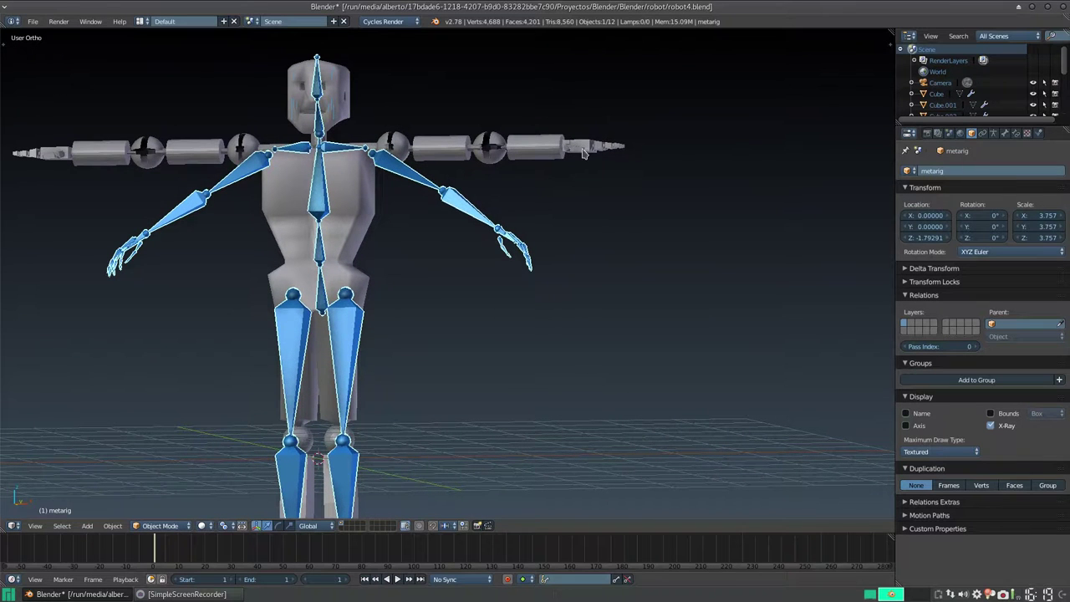
{"action": "middle_click_drag", "start_coordinate": [540, 241], "coordinate": [456, 256]}
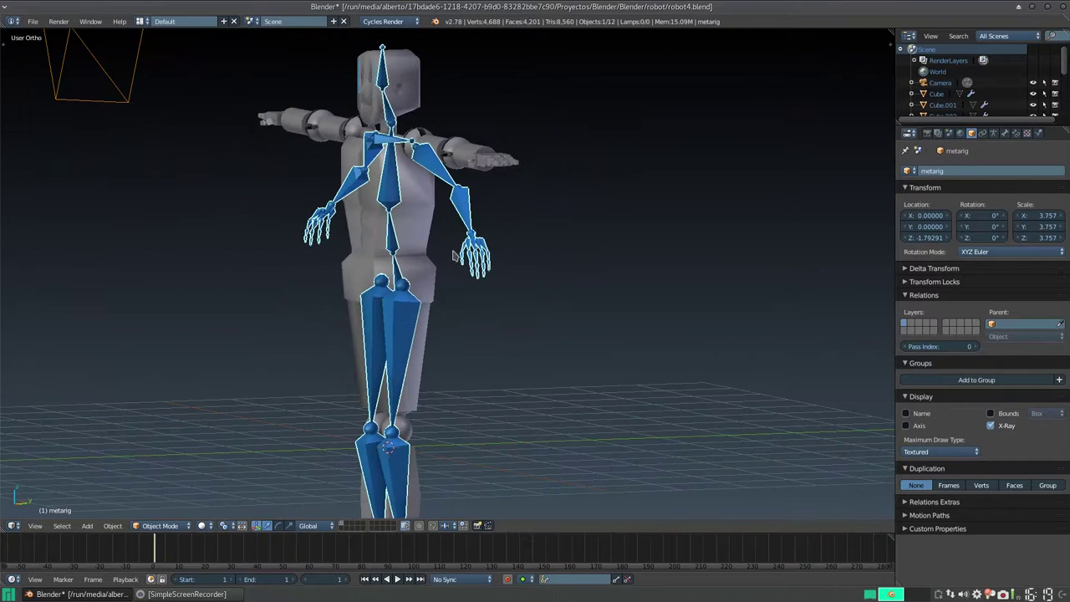
{"action": "scroll", "coordinate": [485, 261], "scroll_direction": "up", "scroll_amount": 5}
{"action": "middle_click_drag", "start_coordinate": [536, 219], "coordinate": [500, 378], "text": "shift"}
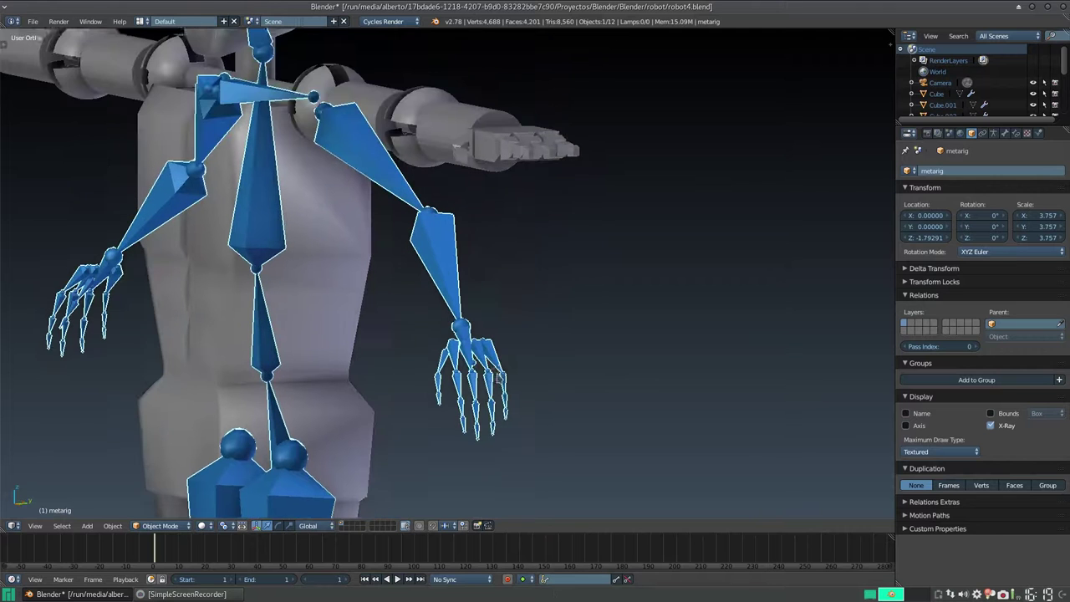
{"action": "scroll", "coordinate": [543, 146], "scroll_direction": "down", "scroll_amount": 1}
{"action": "scroll", "coordinate": [518, 196], "scroll_direction": "down", "scroll_amount": 3}
{"action": "scroll", "coordinate": [515, 204], "scroll_direction": "down", "scroll_amount": 4}
{"action": "middle_click_drag", "start_coordinate": [515, 204], "coordinate": [641, 197]}
{"action": "scroll", "coordinate": [389, 295], "scroll_direction": "down", "scroll_amount": 4}
{"action": "middle_click_drag", "start_coordinate": [389, 294], "coordinate": [414, 259], "text": "shift"}
{"action": "scroll", "coordinate": [412, 255], "scroll_direction": "up", "scroll_amount": 3}
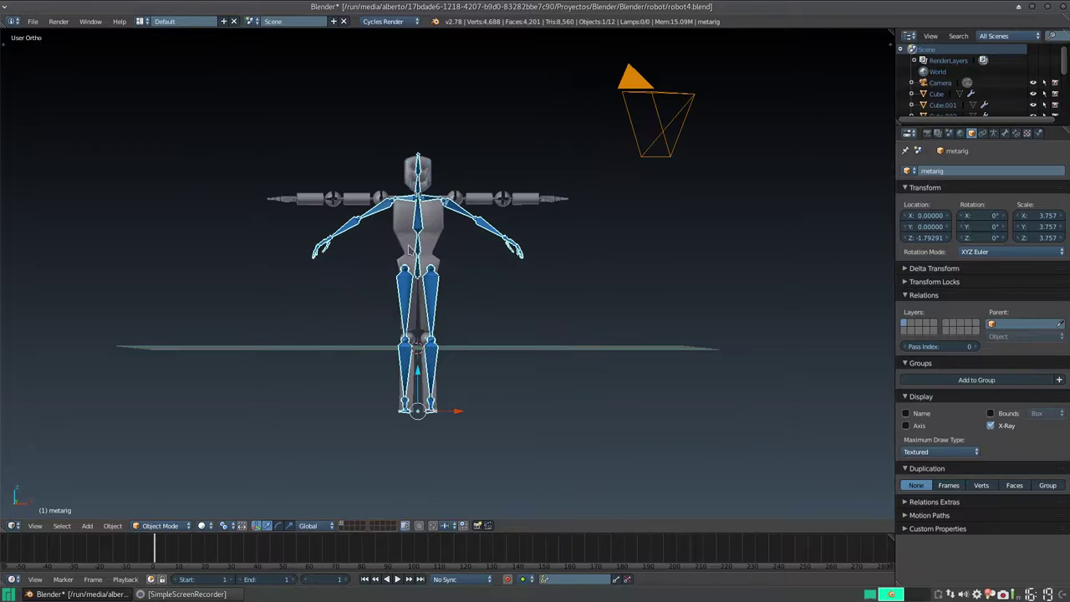
{"action": "scroll", "coordinate": [418, 224], "scroll_direction": "down", "scroll_amount": 2}
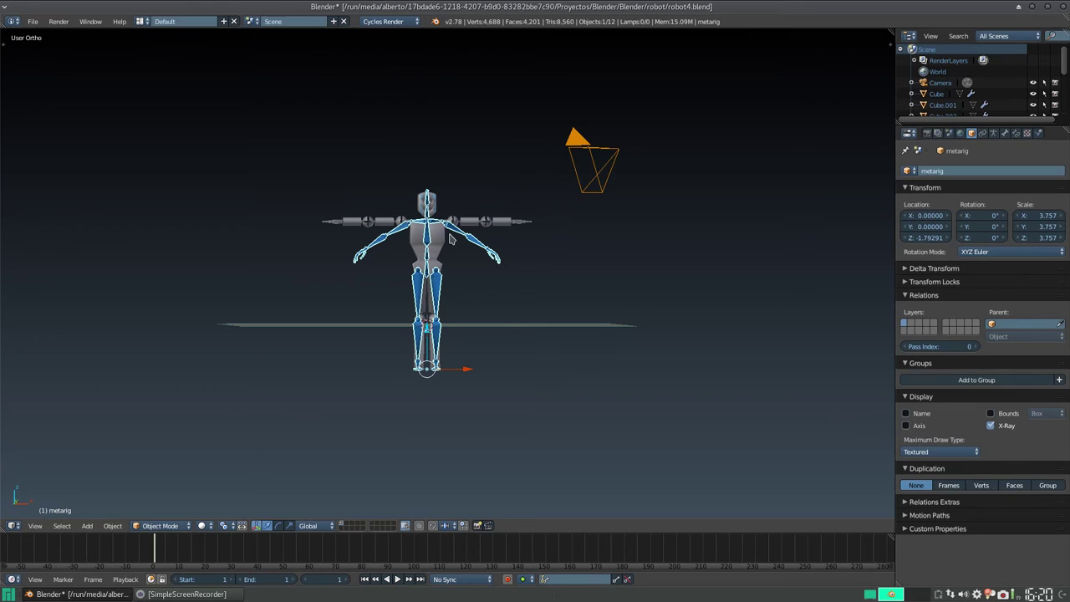
{"action": "scroll", "coordinate": [574, 323], "scroll_direction": "down", "scroll_amount": 2}
{"action": "scroll", "coordinate": [550, 327], "scroll_direction": "up", "scroll_amount": 6}
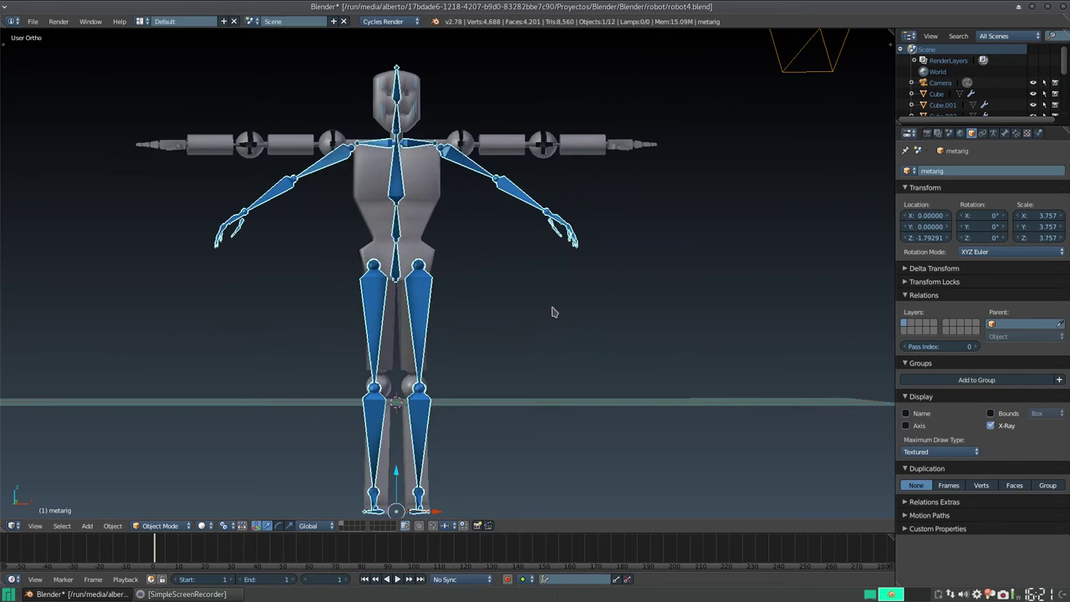
{"action": "scroll", "coordinate": [552, 310], "scroll_direction": "down", "scroll_amount": 2}
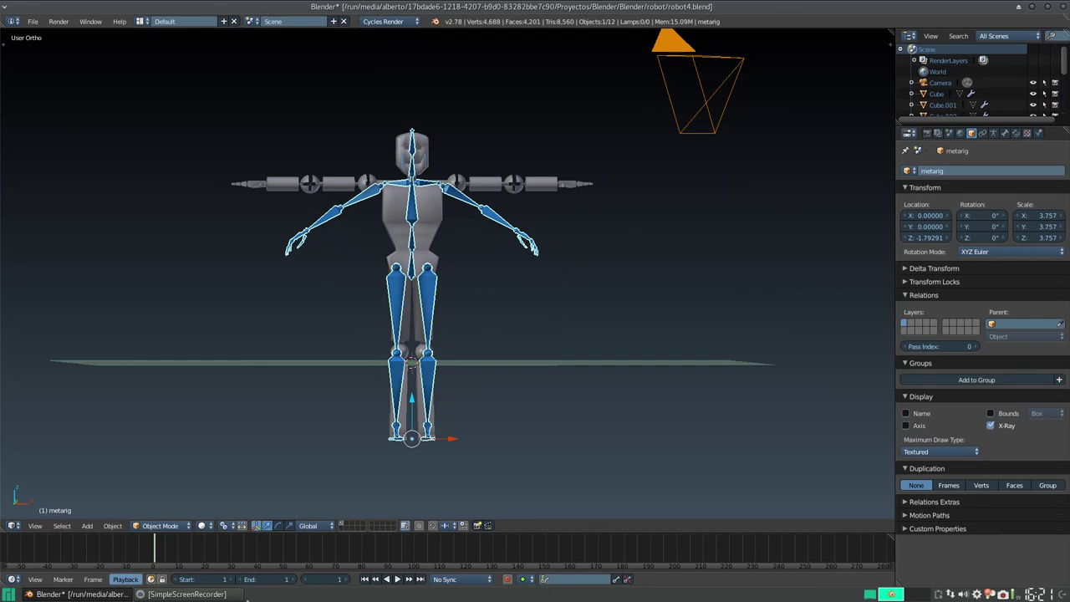
{"action": "left_click", "coordinate": [211, 596]}
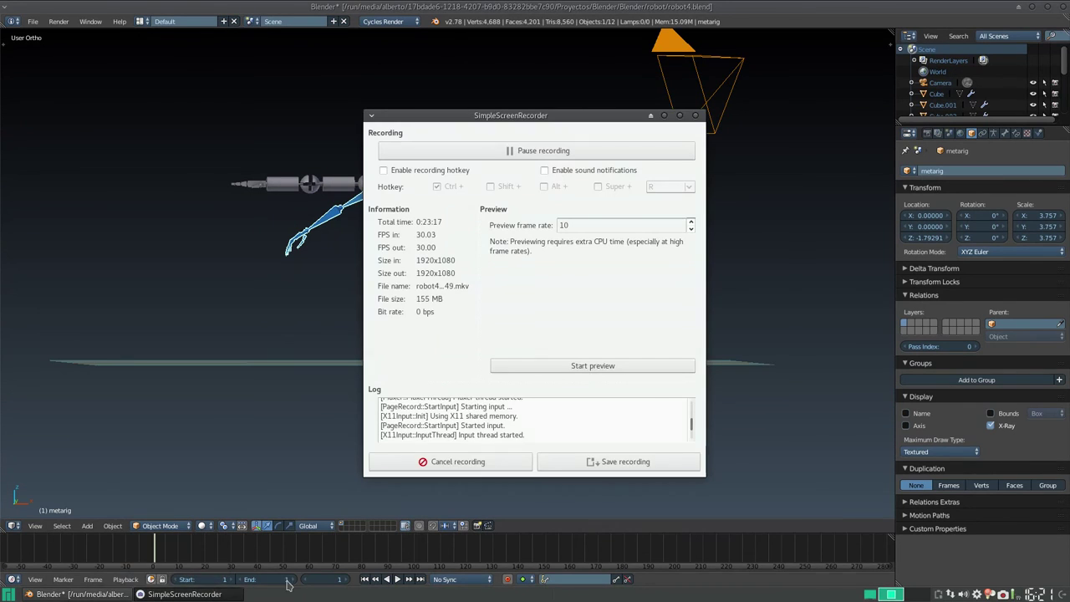